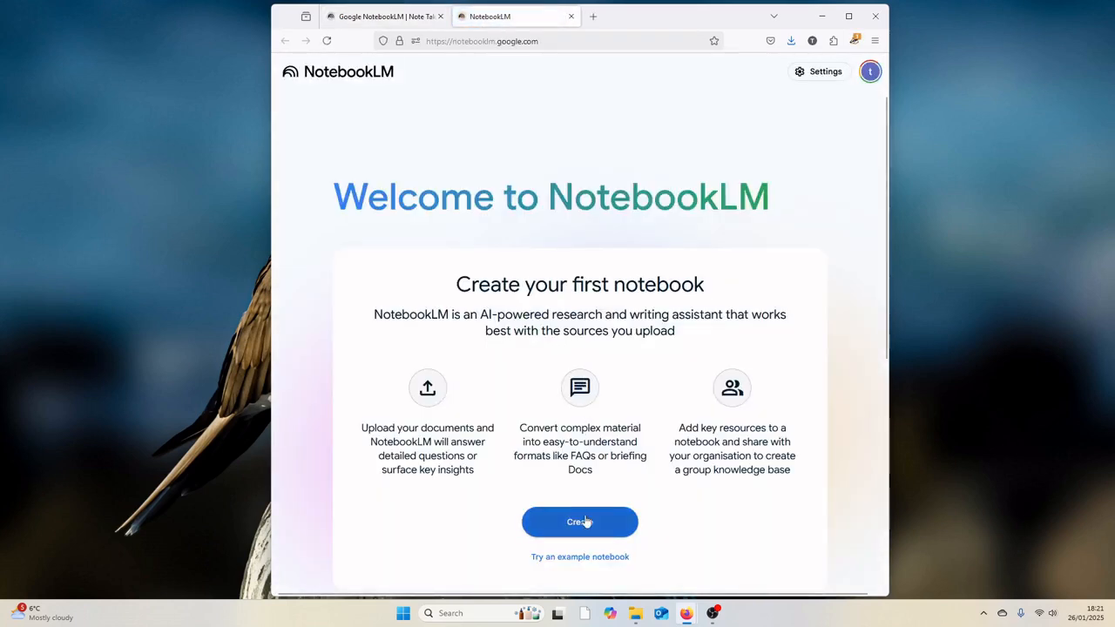
Step: Create a first notebook with the DOHA paper PDF from the Groin pain folder as its source, and maximise the browser window
left_click(586, 521)
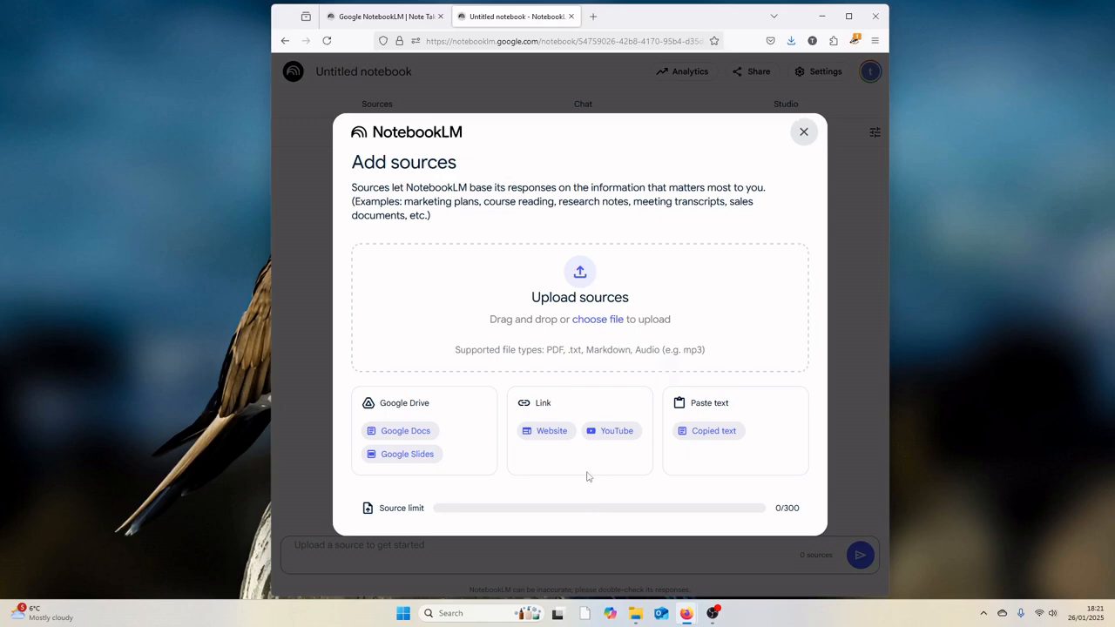
left_click(619, 364)
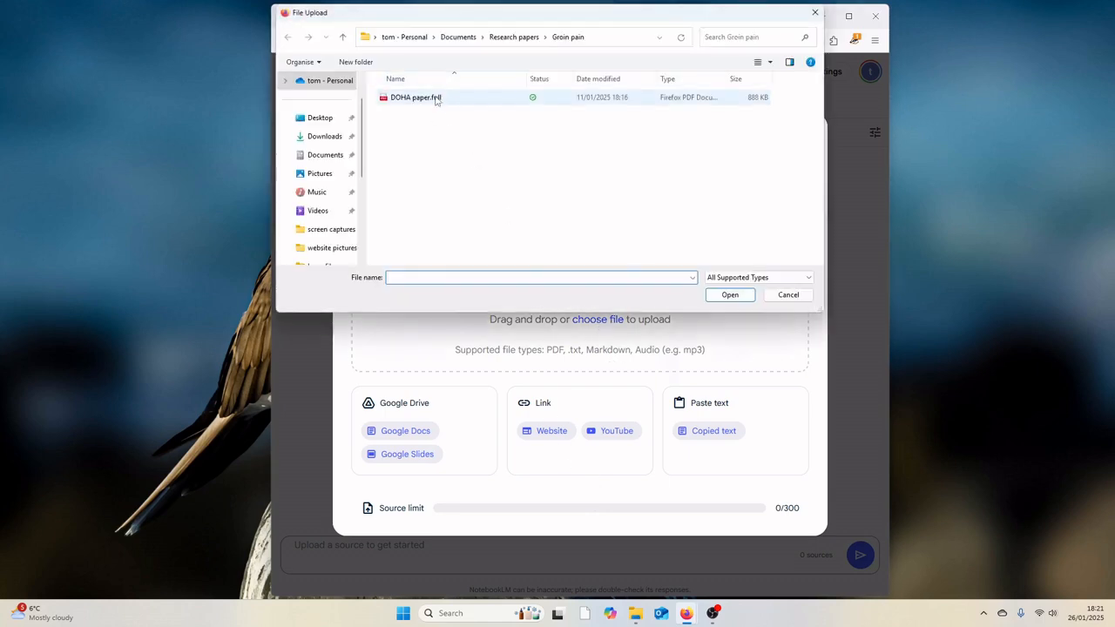
left_click(436, 98)
left_click(729, 295)
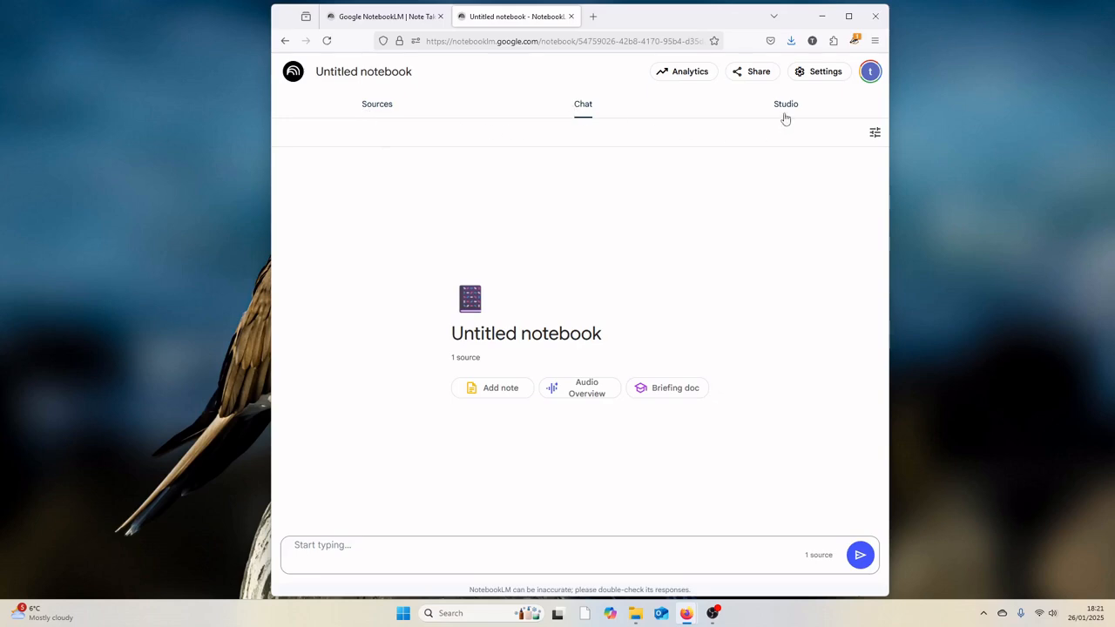
left_click(848, 17)
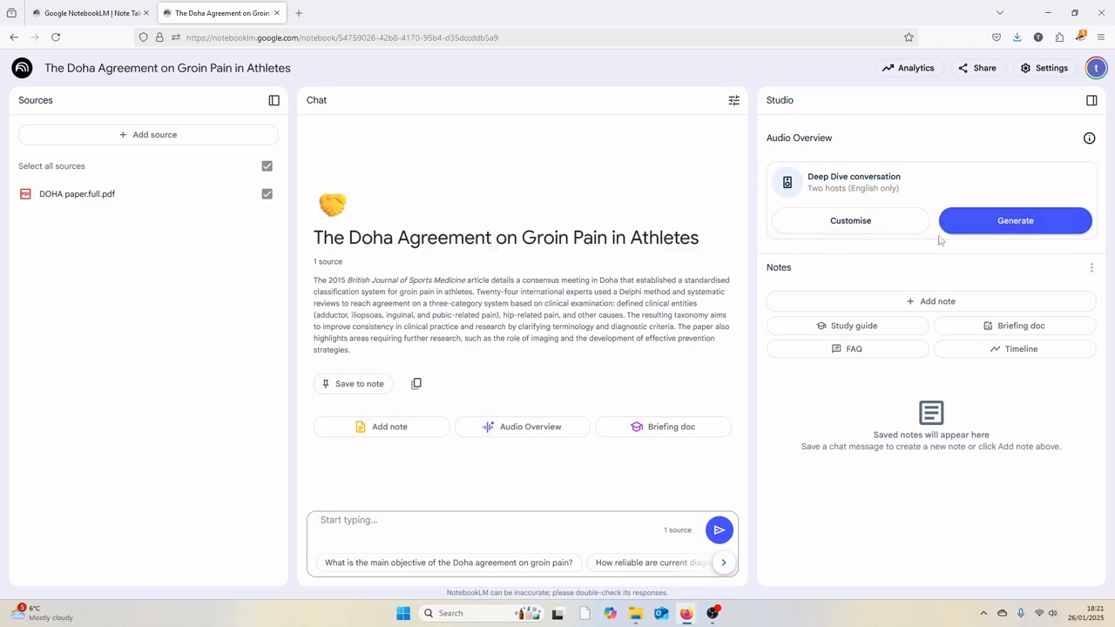
Step: Generate a customised audio overview of the groin pain paper with the focus "Tailor this towards physiotherapy practice."
left_click(828, 220)
left_click(533, 312)
right_click(533, 310)
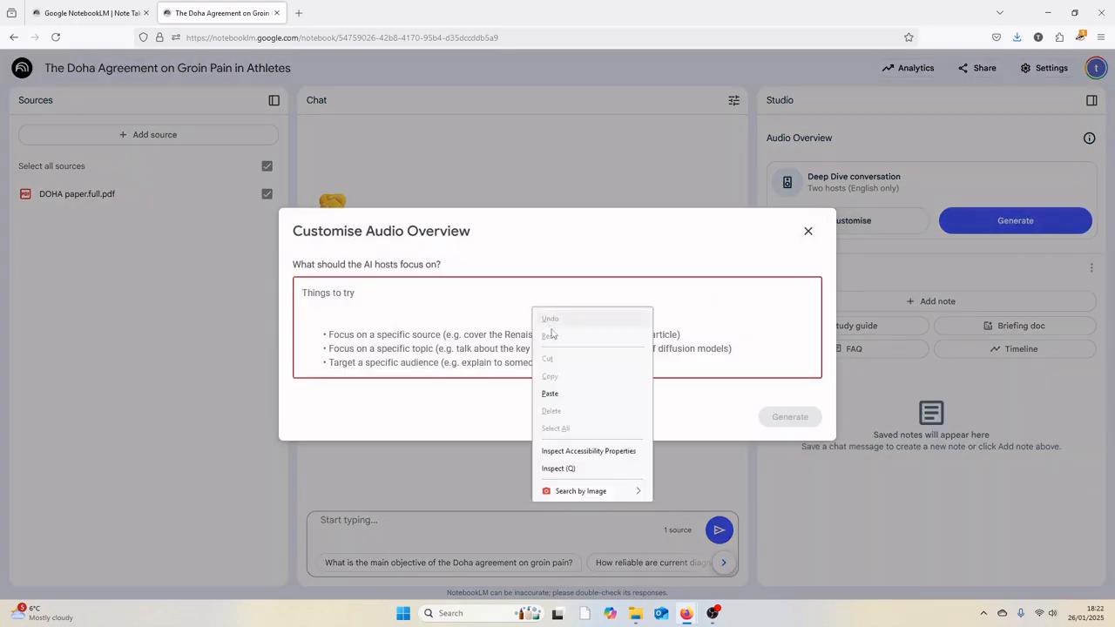
left_click(572, 394)
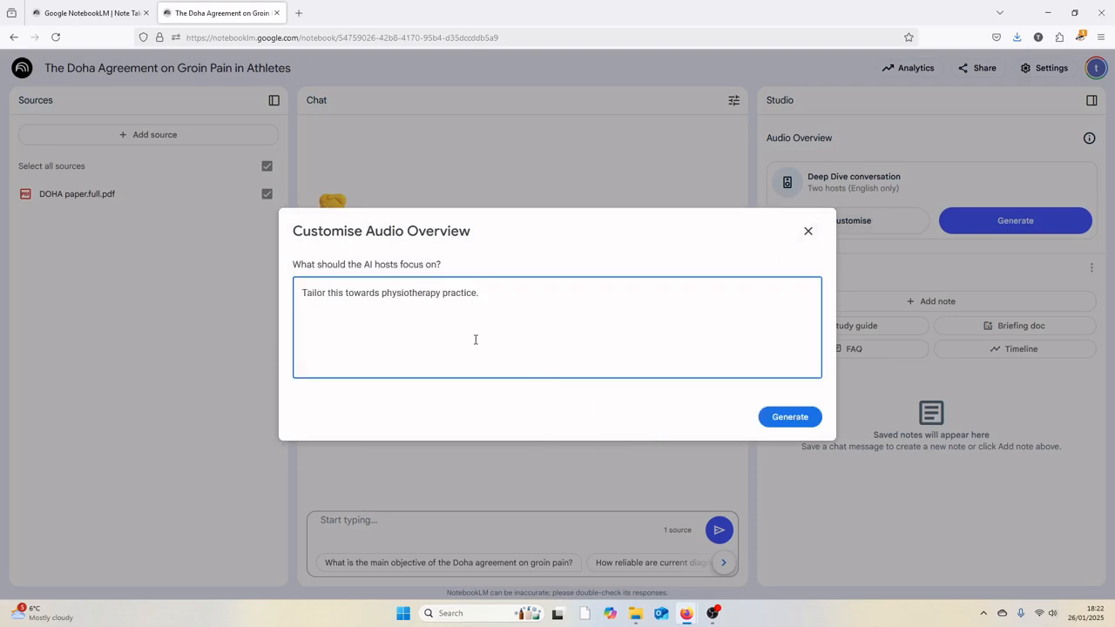
left_click(778, 419)
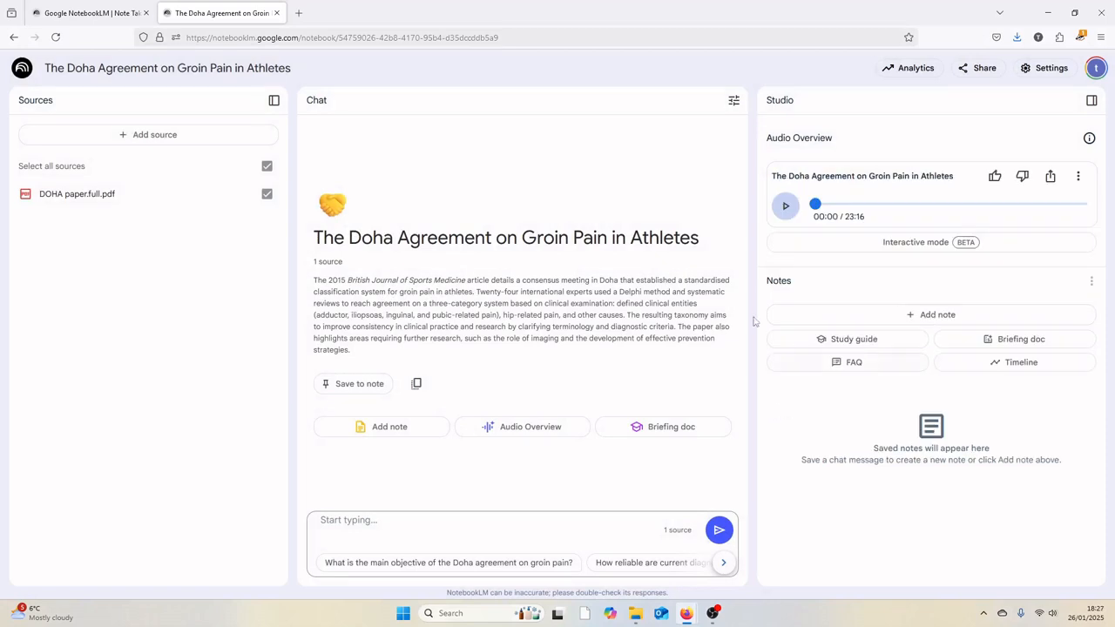
Step: Play the groin pain audio overview for about one minute and pause it
left_click(795, 206)
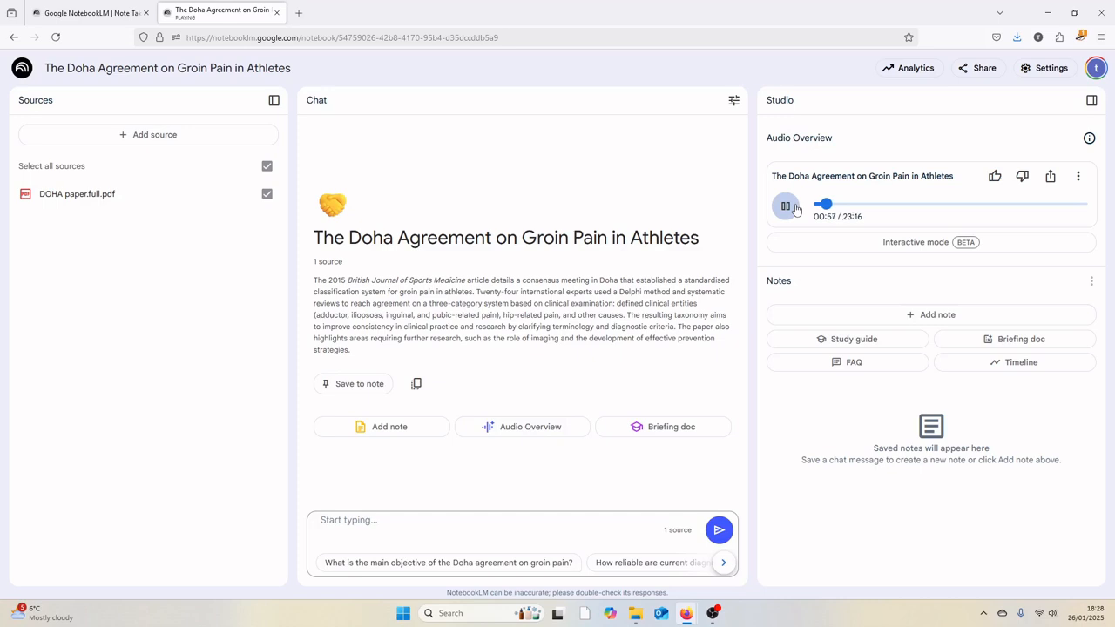
left_click(786, 206)
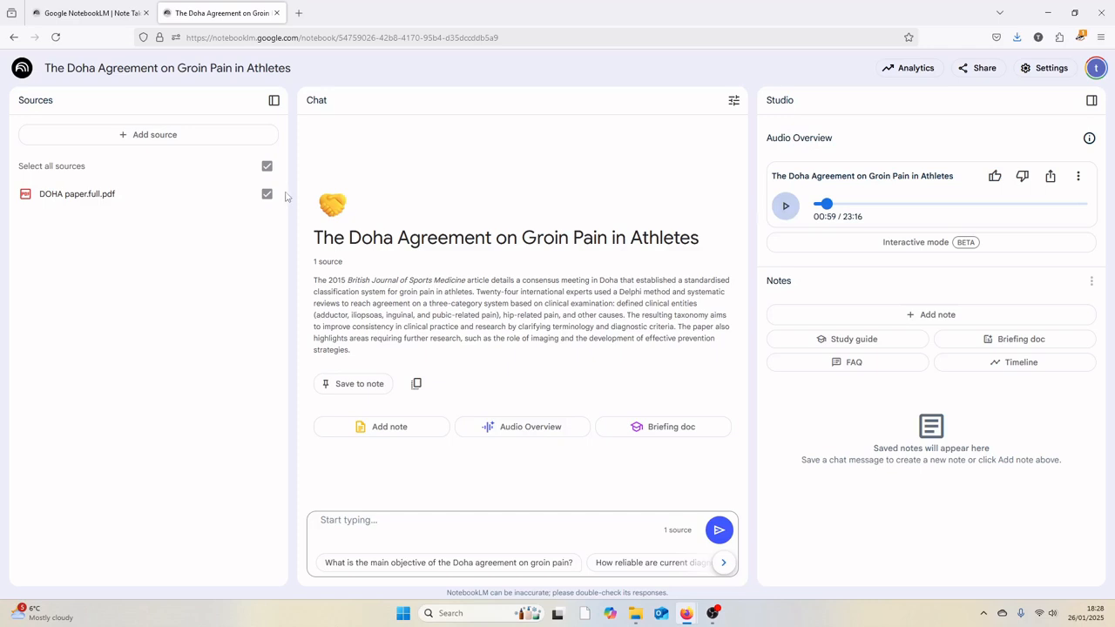
Step: Create another notebook from the notebook list and upload all six tendon research PDFs as its sources
left_click(19, 70)
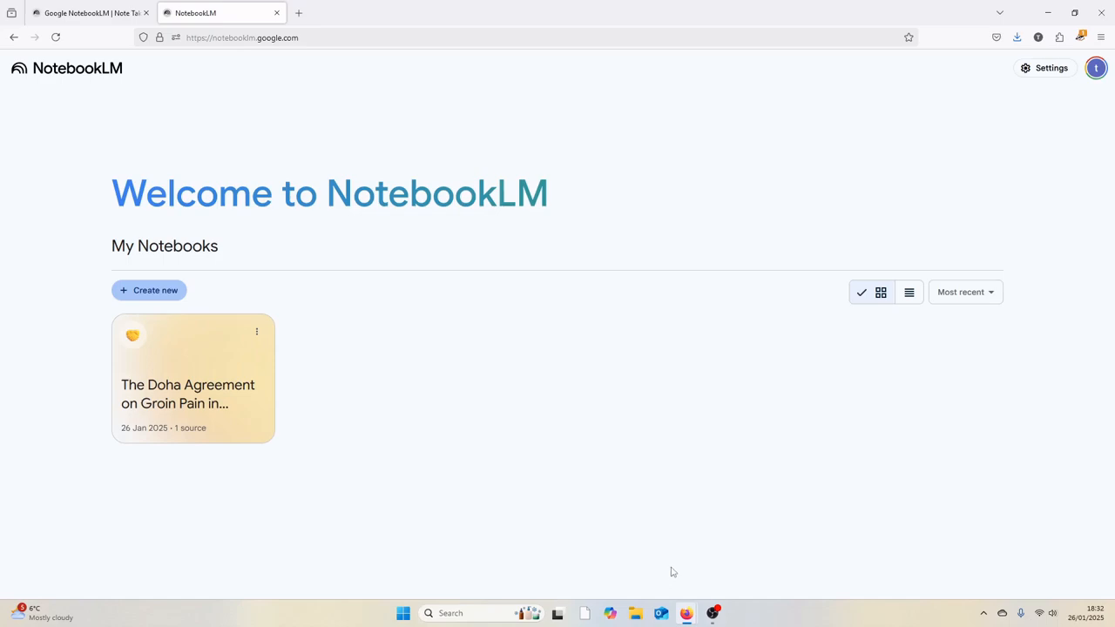
left_click(165, 298)
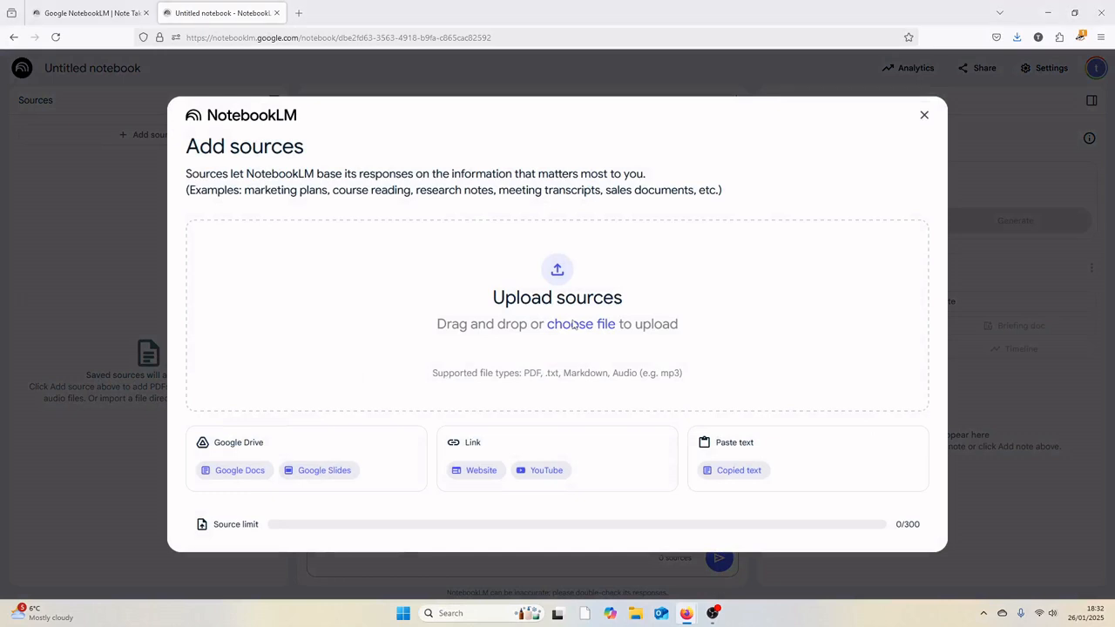
left_click(574, 324)
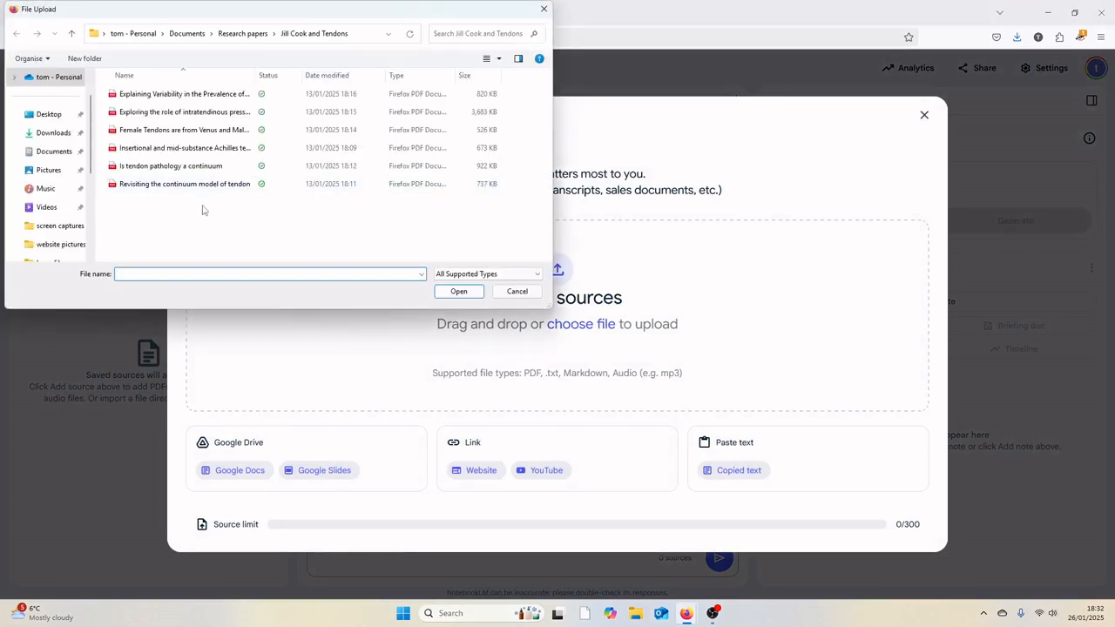
left_click_drag(207, 212, 192, 91)
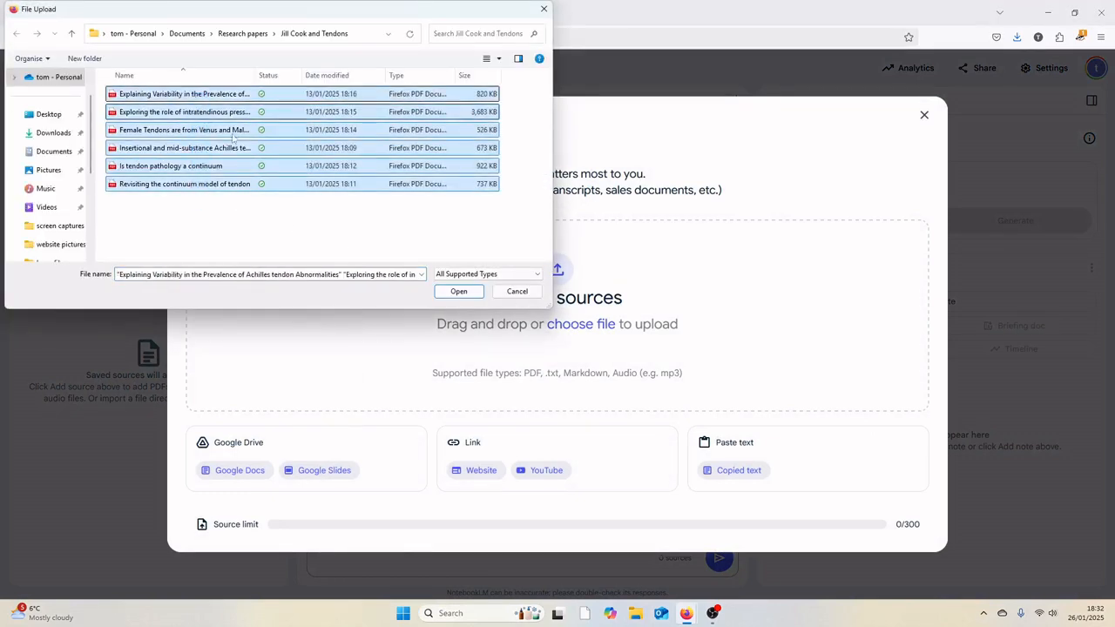
left_click(460, 292)
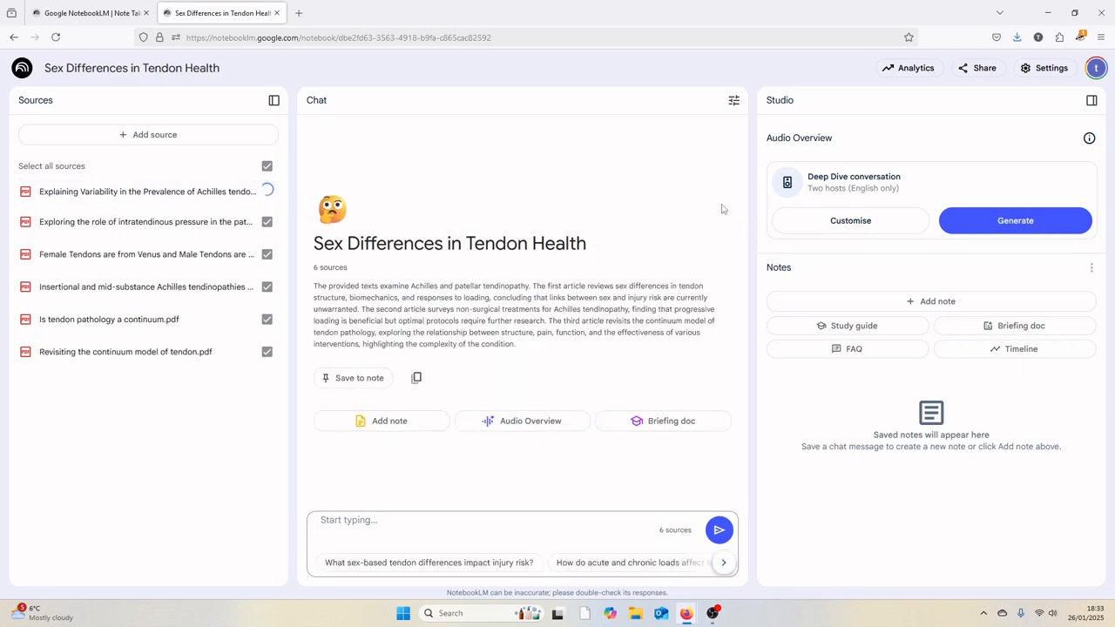
Step: Generate a customised audio overview with the prompt "Using all sources give me an overview, make it interesting, tailor it towards me as a physiotherapist."
left_click(851, 222)
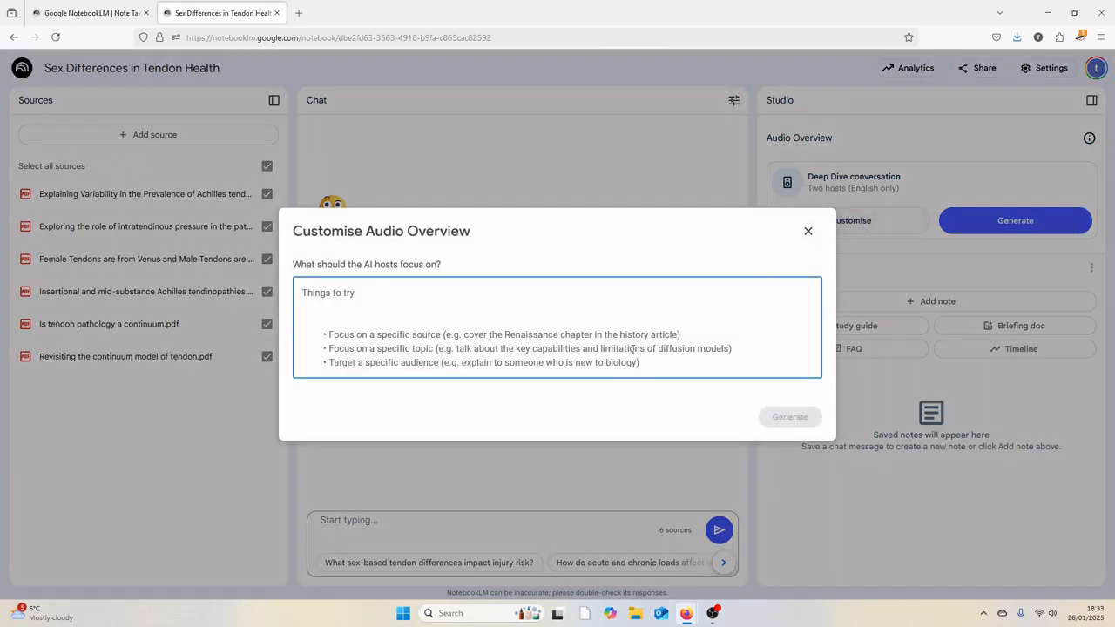
right_click(364, 302)
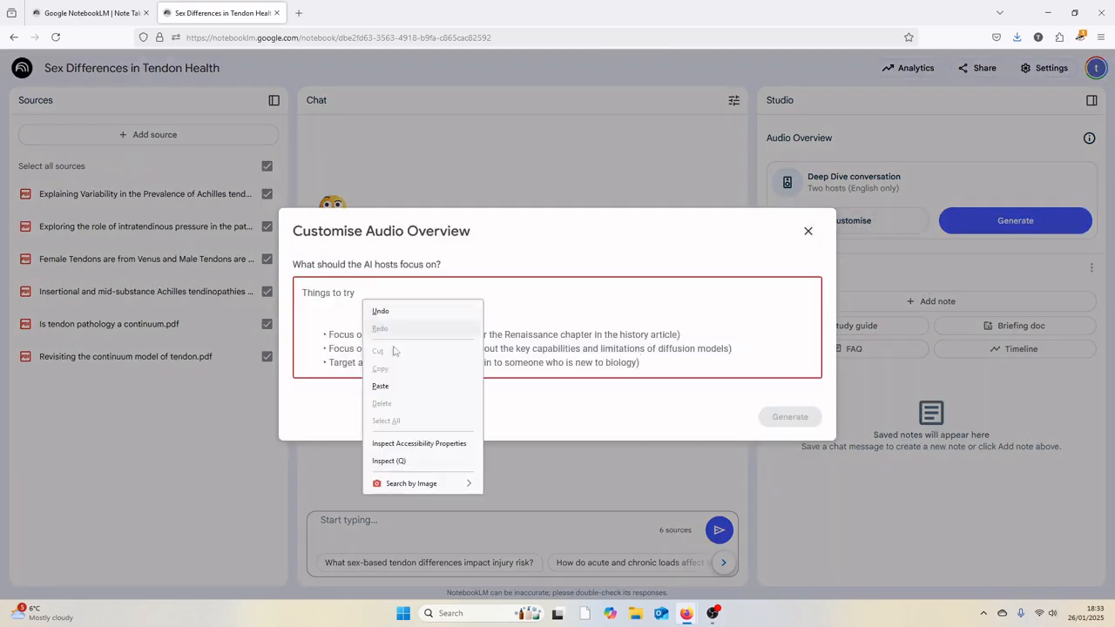
left_click(400, 373)
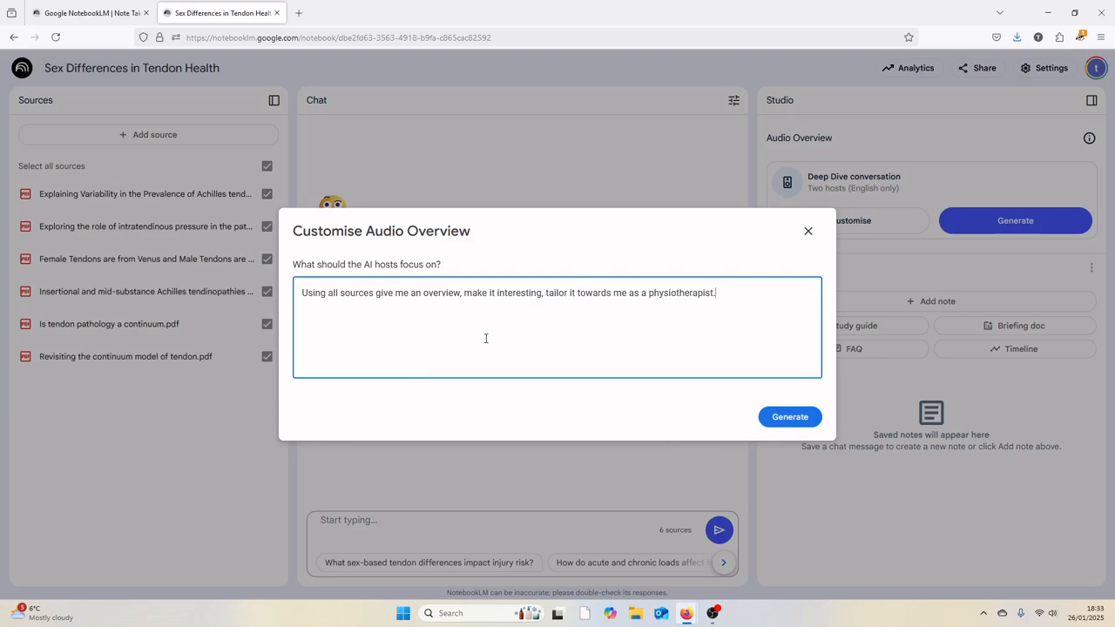
left_click(770, 417)
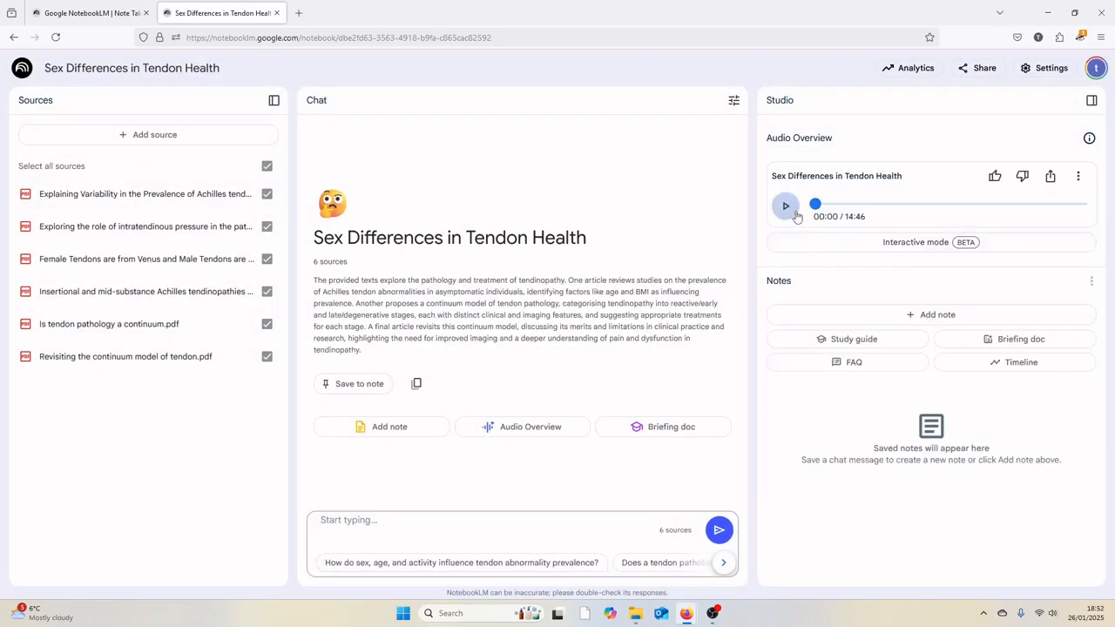
Step: Play the tendon audio overview for about 30 seconds and pause it
left_click(796, 216)
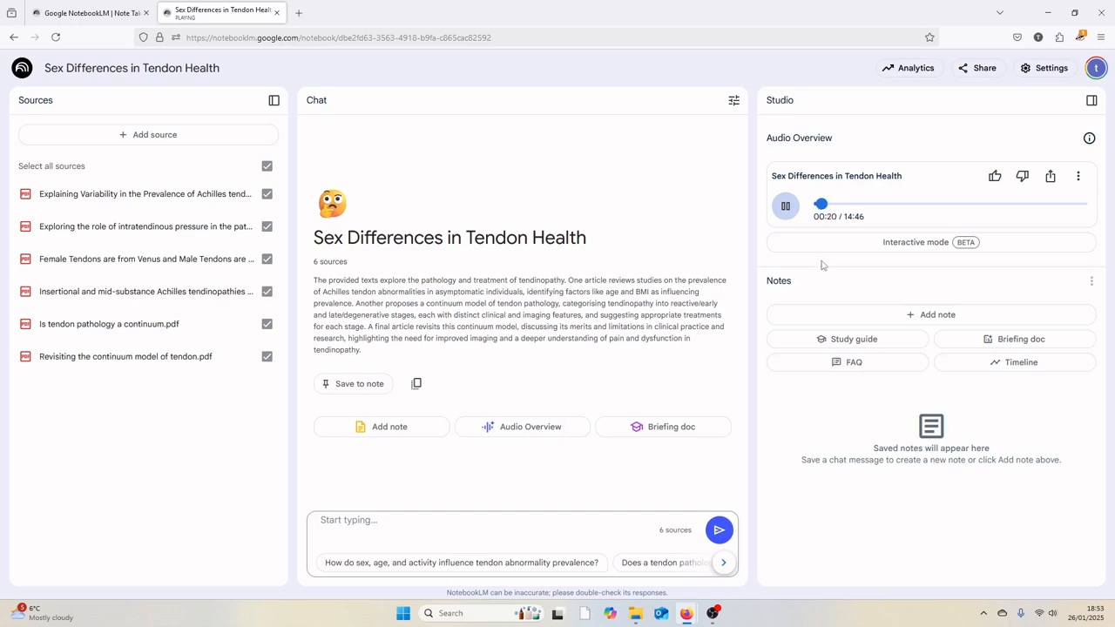
left_click(794, 208)
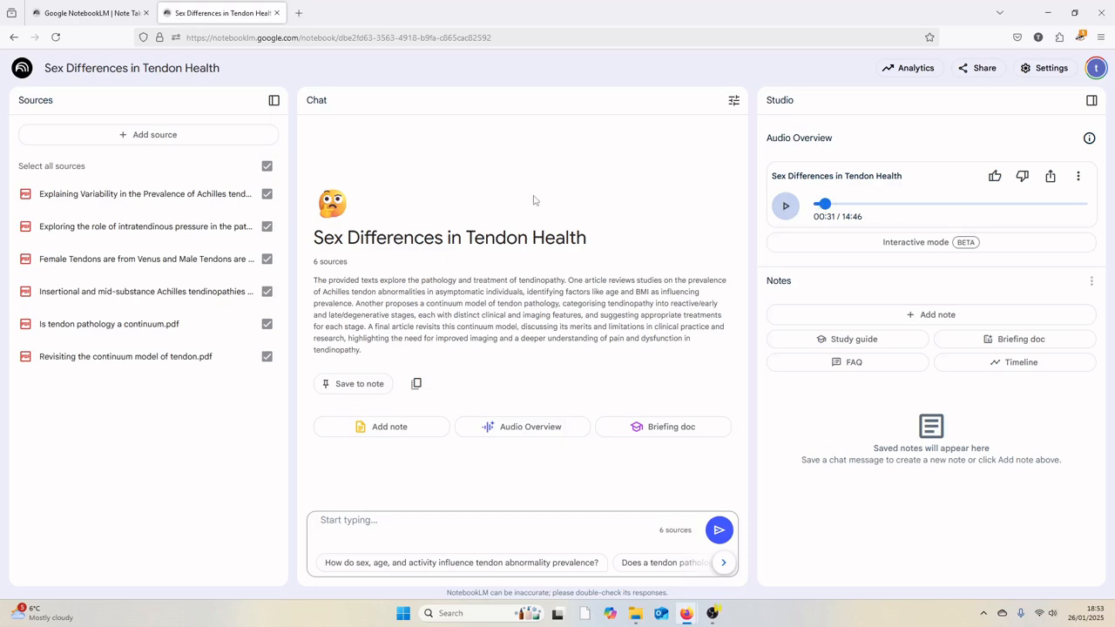
Step: Go to the notebook list, reopen the Sex Differences in Tendon Health notebook and review its chat style and response length options
left_click(25, 75)
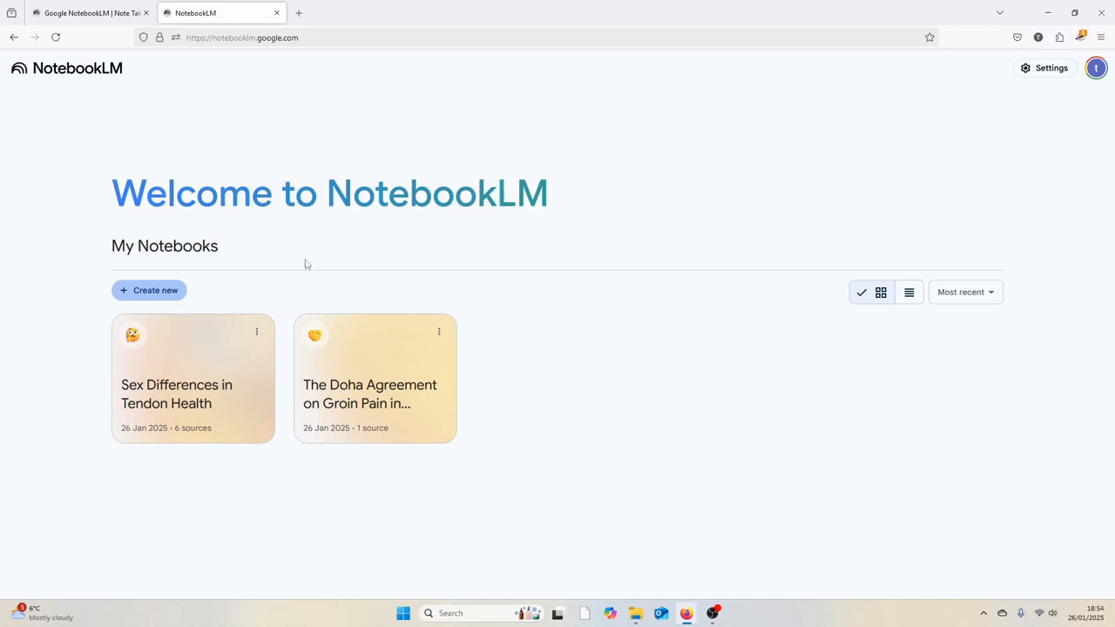
left_click(221, 378)
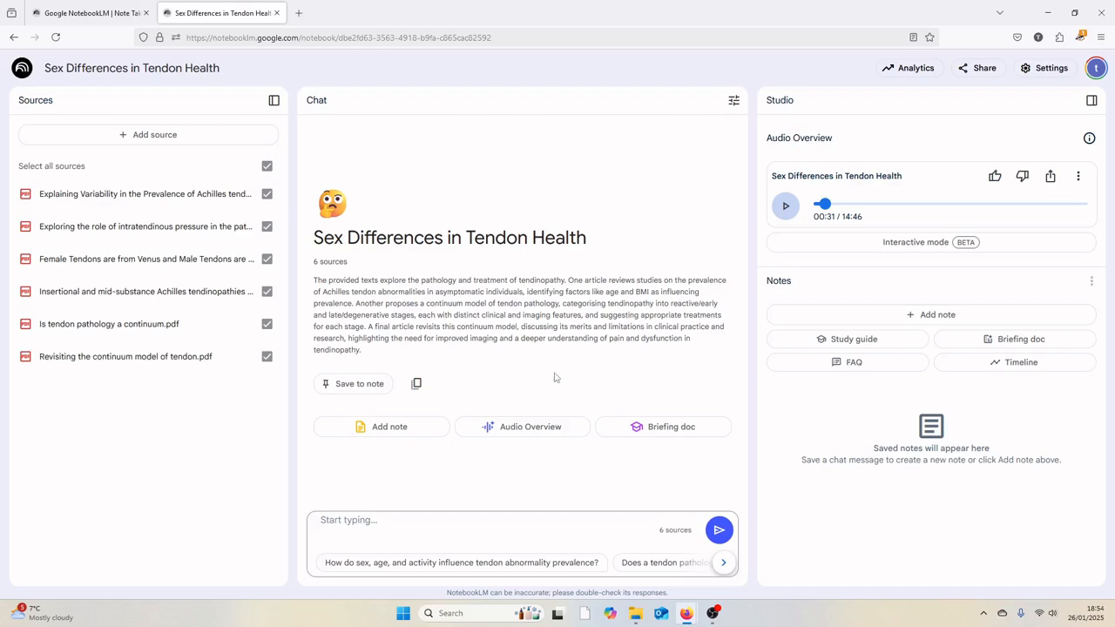
left_click(733, 102)
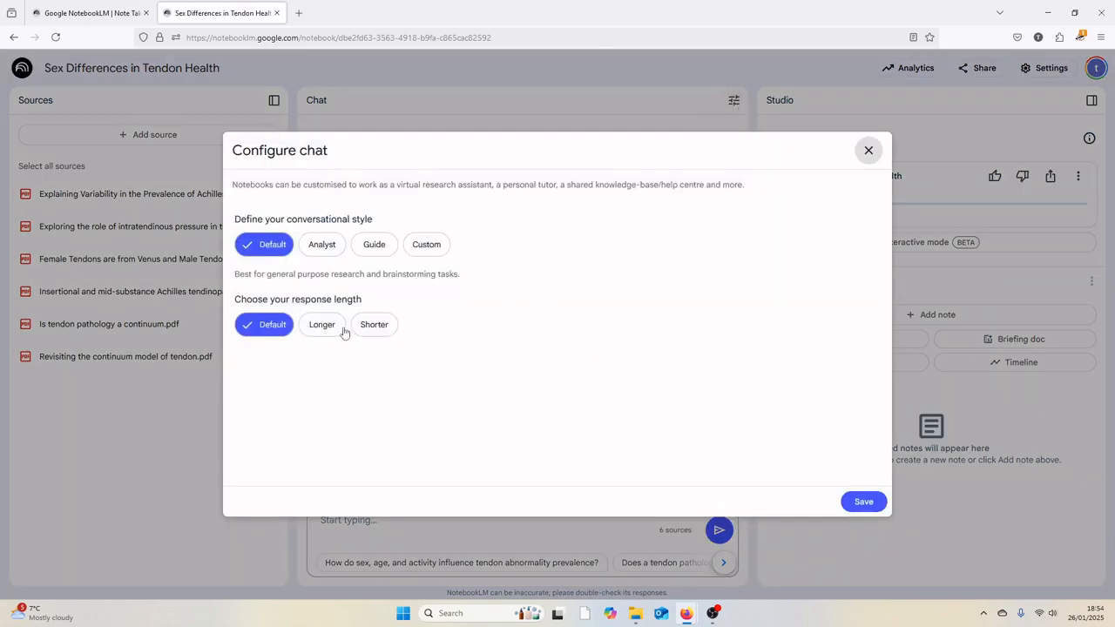
left_click(868, 149)
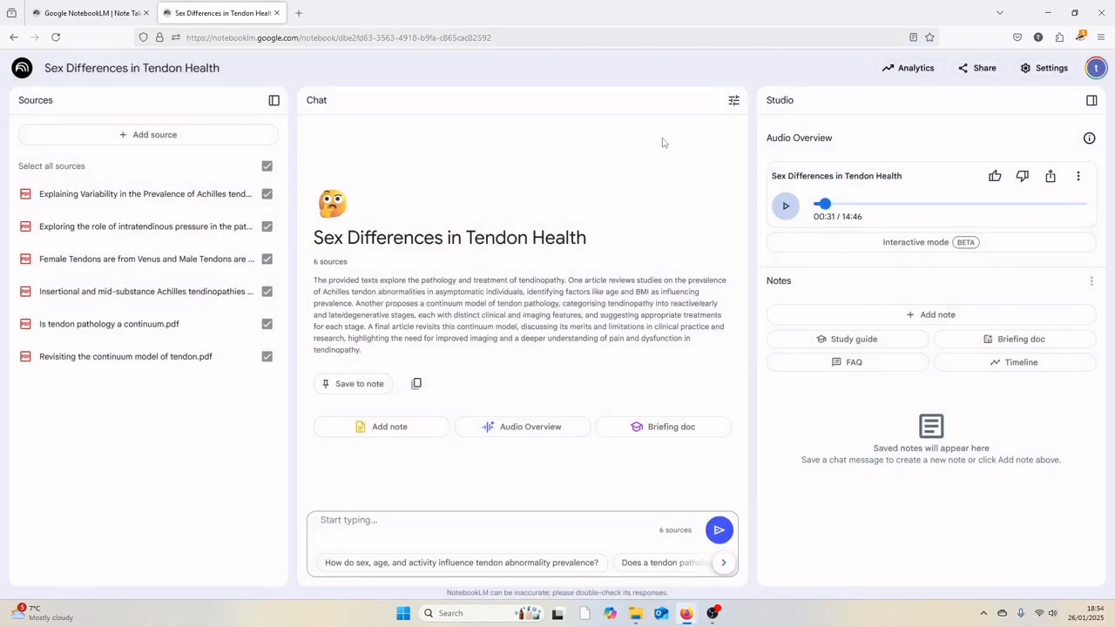
Step: Ask the chat "Give me 5 takeaway features about managing tendon pain for physiotherapists?" and look through the answer
right_click(418, 526)
left_click(438, 416)
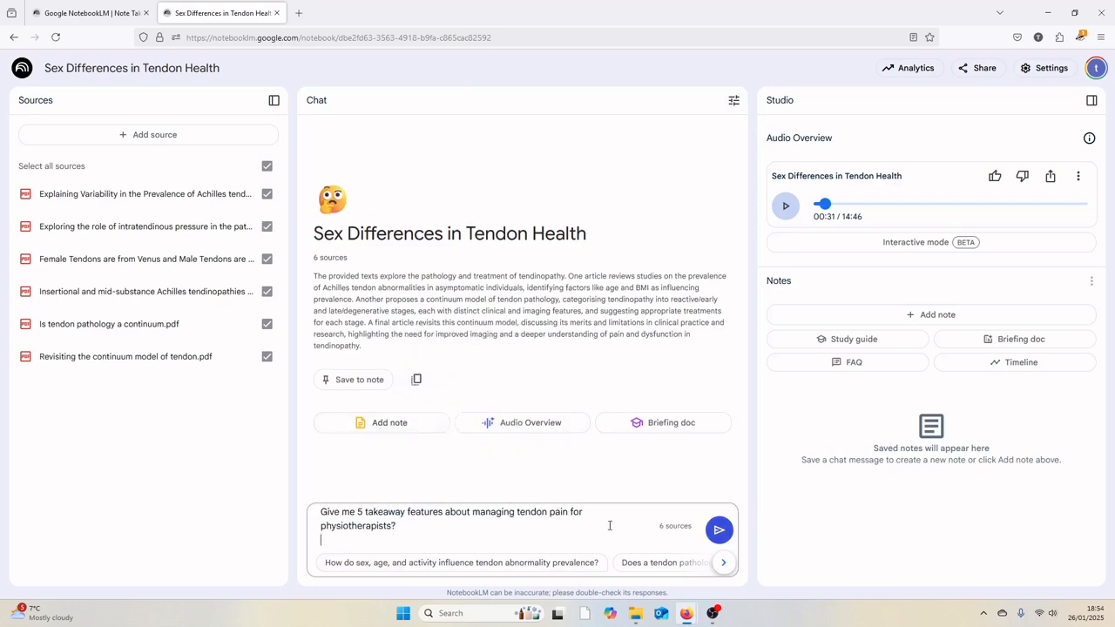
left_click(719, 532)
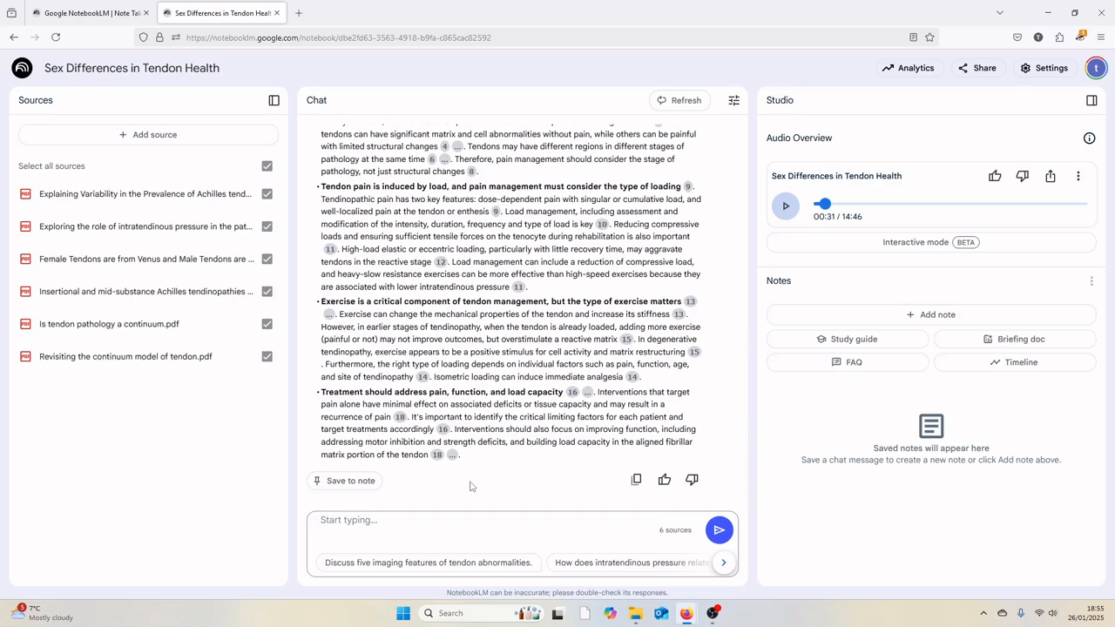
scroll(469, 486, "up", 10)
scroll(470, 486, "down", 10)
Step: Ask "What type of strengthening exercises should be used and is it ok for pain to be present?" and look through the answer
right_click(405, 521)
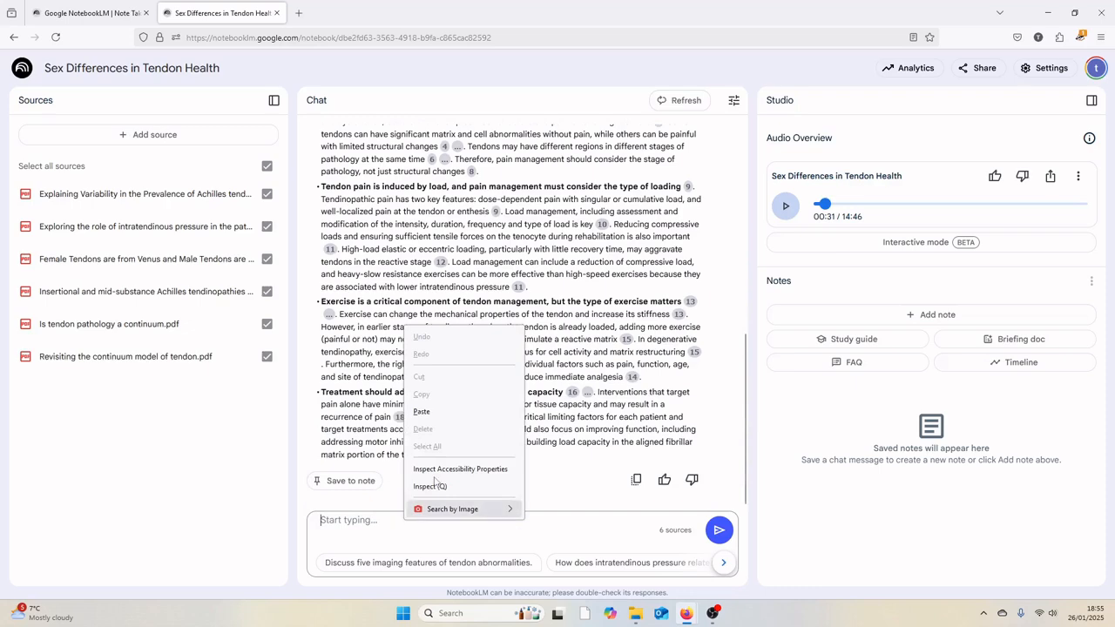
left_click(451, 403)
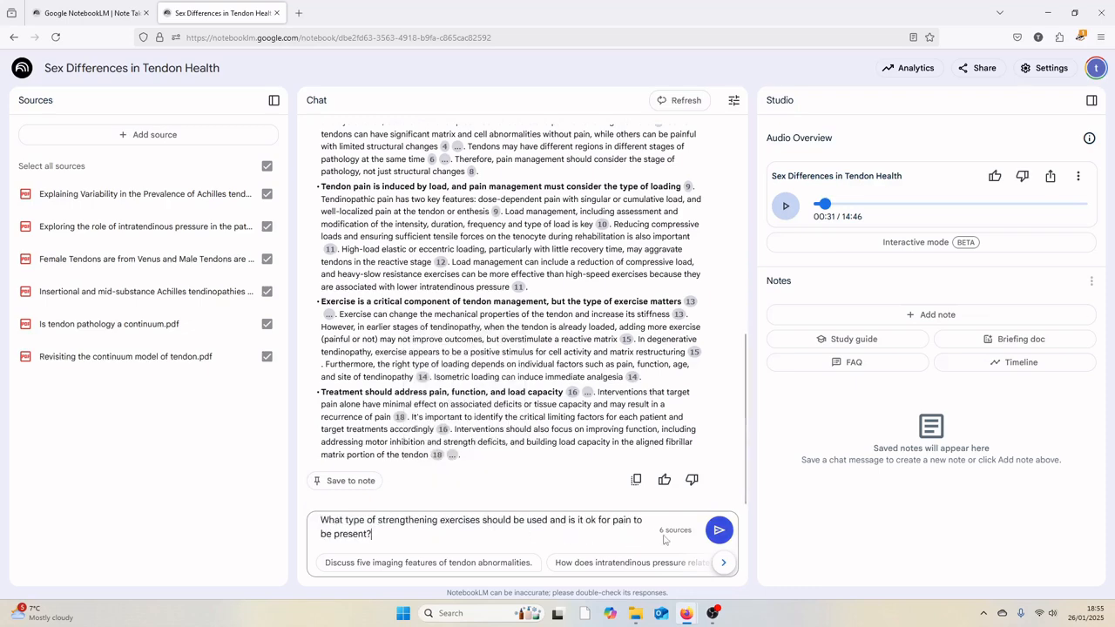
left_click(713, 532)
scroll(542, 430, "up", 7)
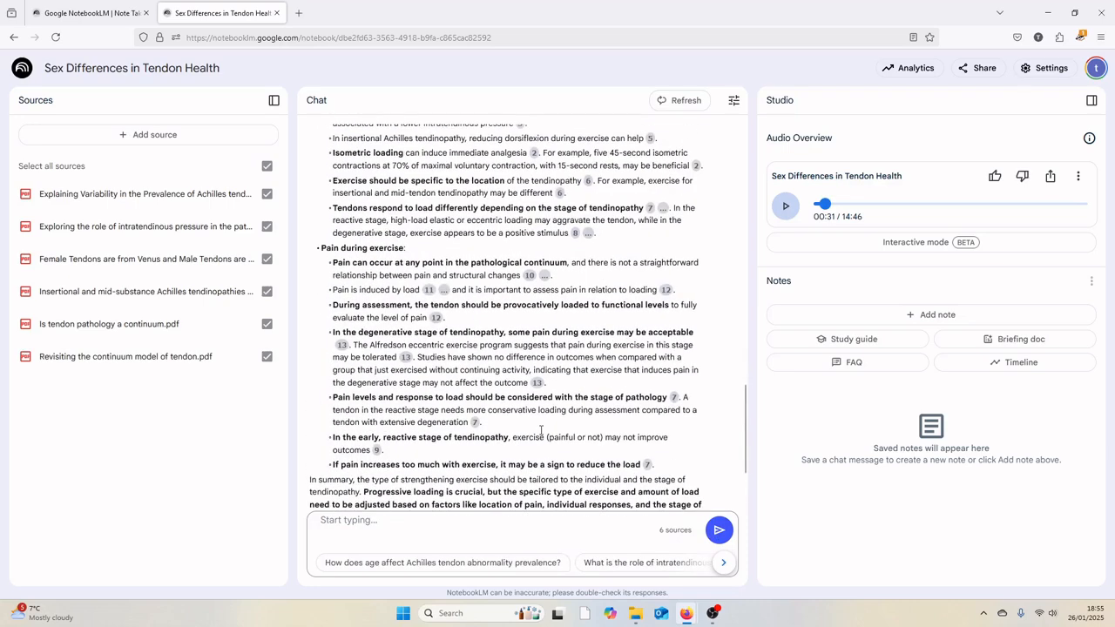
scroll(541, 431, "down", 7)
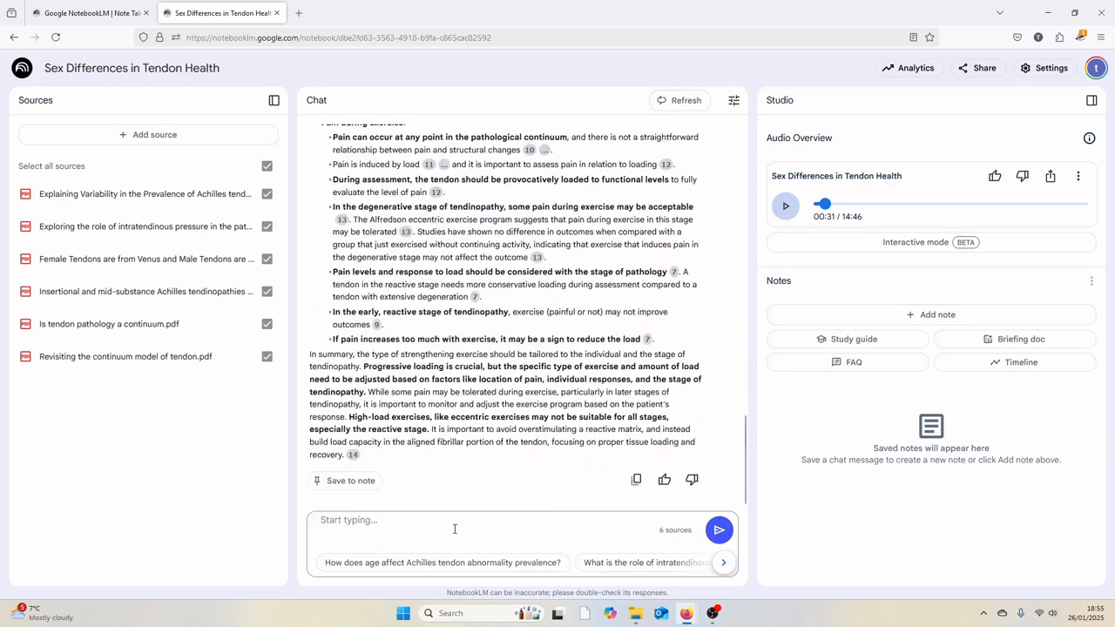
Step: Ask "What use can stretching be in tendon rehab according to these sources?" and look through the answer
right_click(411, 531)
left_click(471, 418)
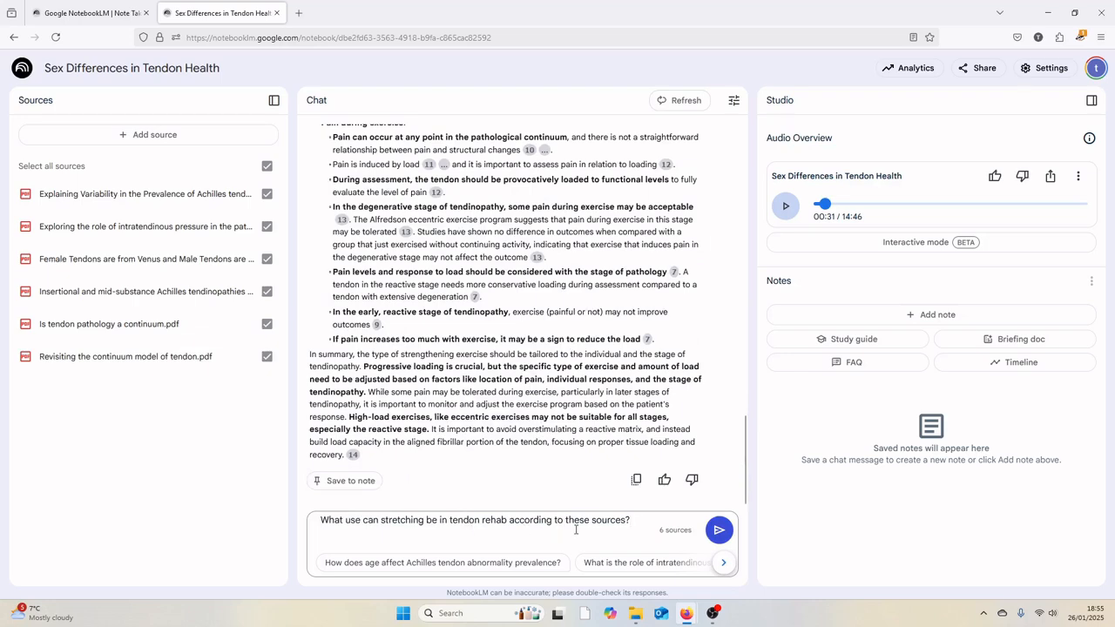
left_click(719, 530)
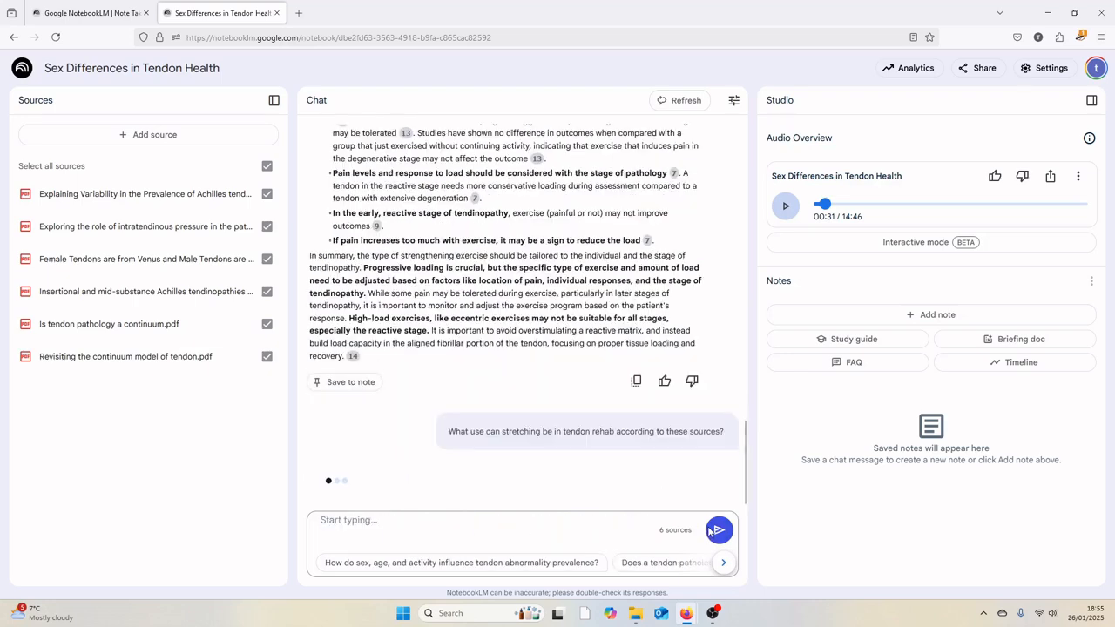
scroll(445, 466, "up", 3)
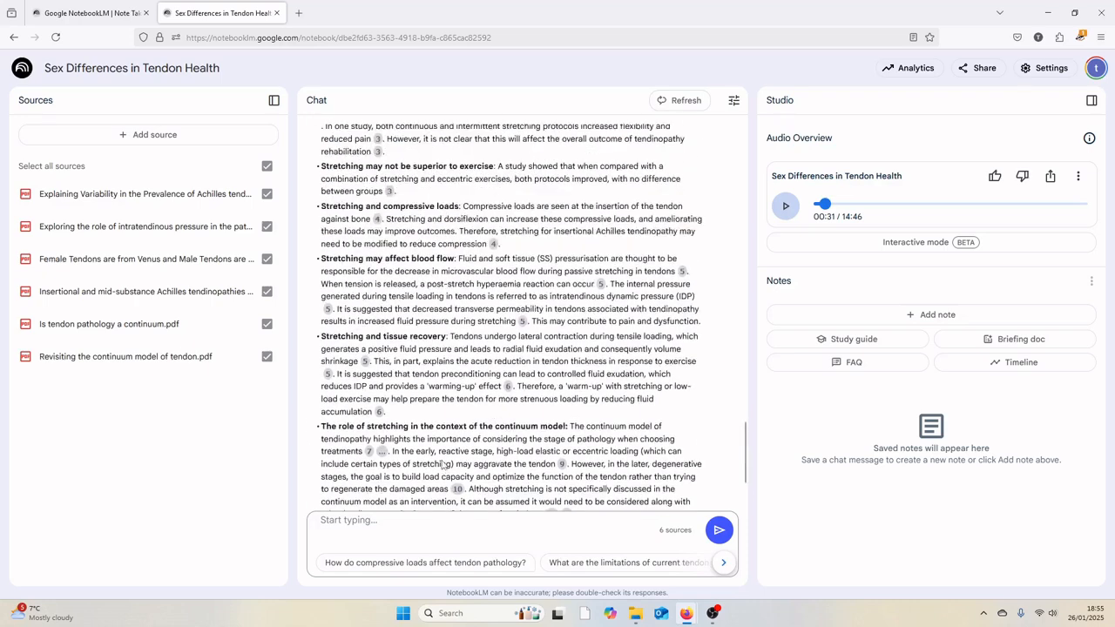
scroll(440, 477, "down", 3)
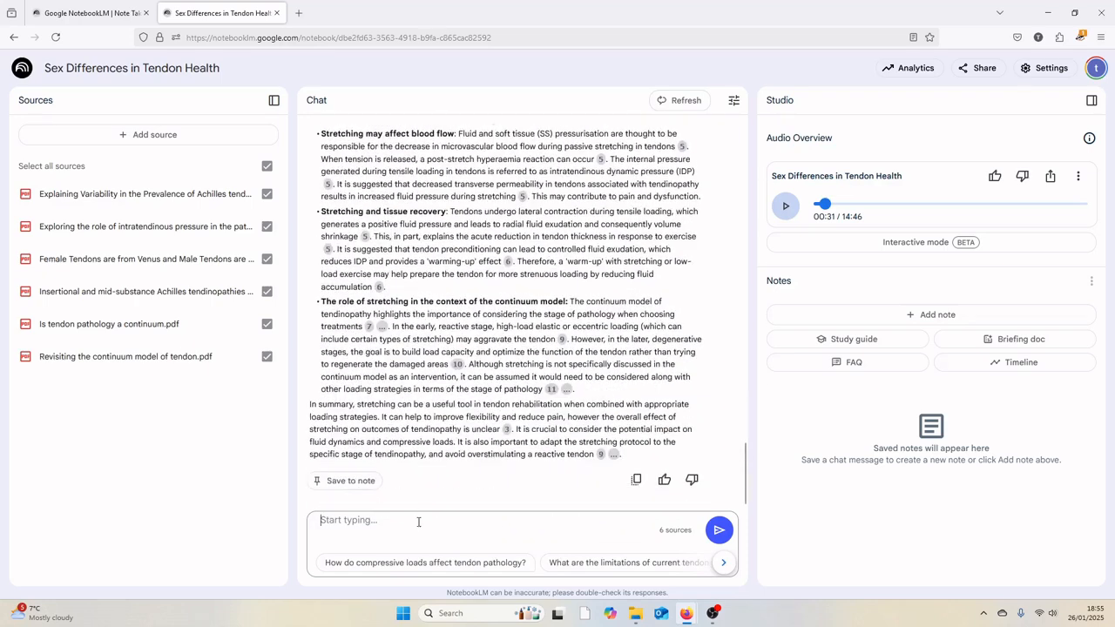
Step: Ask the chat "Do these sources mention much about advising ice to patients?" and look through the answer
right_click(407, 533)
left_click(451, 417)
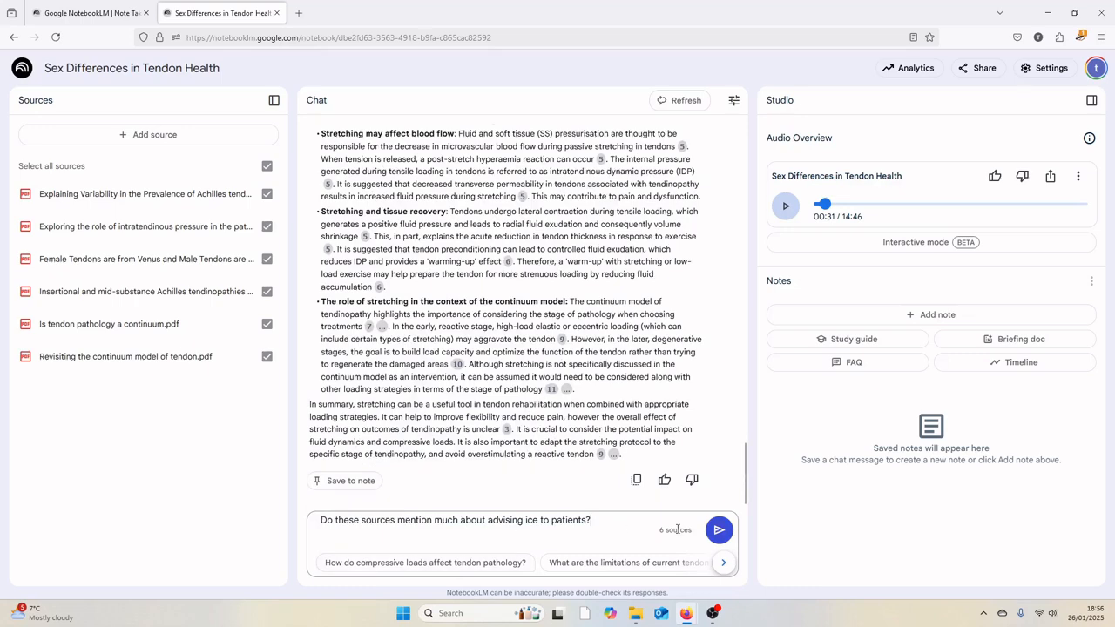
left_click(719, 530)
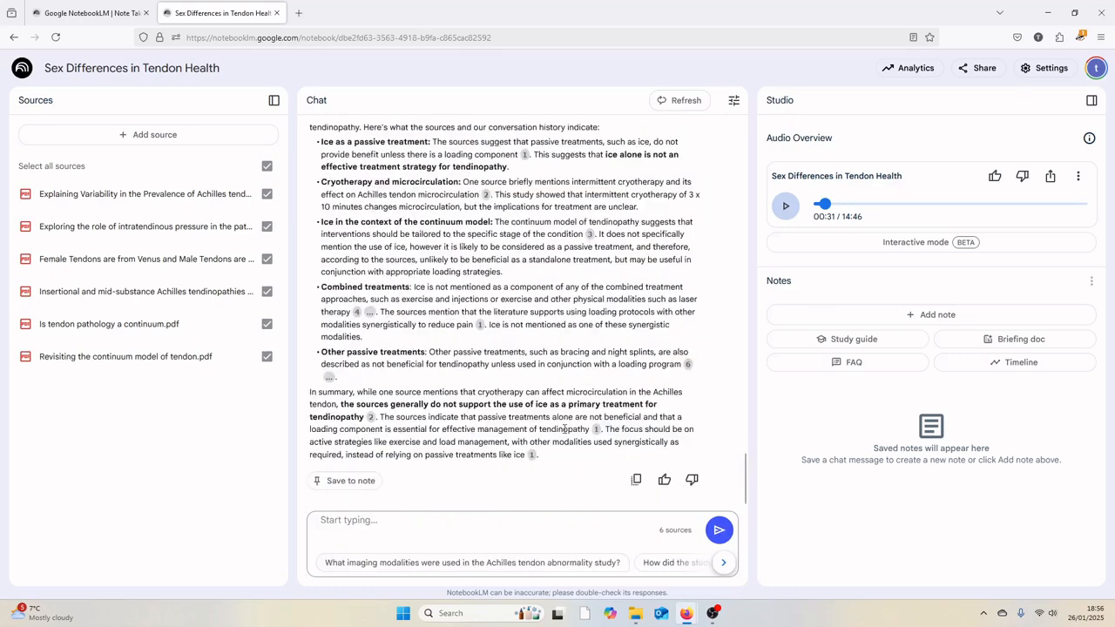
scroll(564, 428, "up", 2)
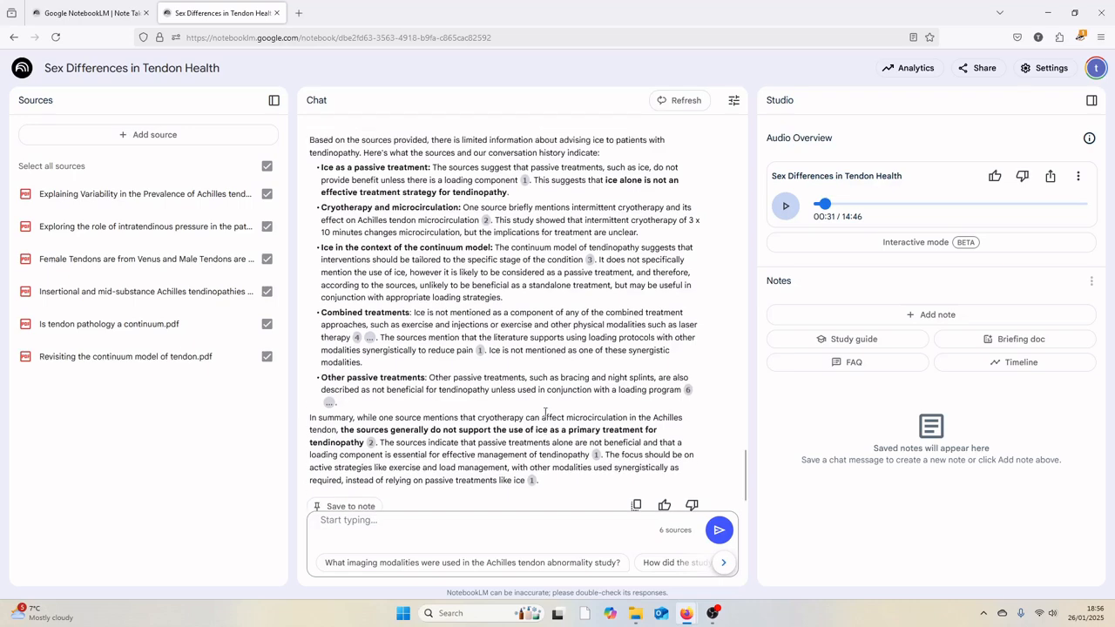
scroll(522, 392, "down", 3)
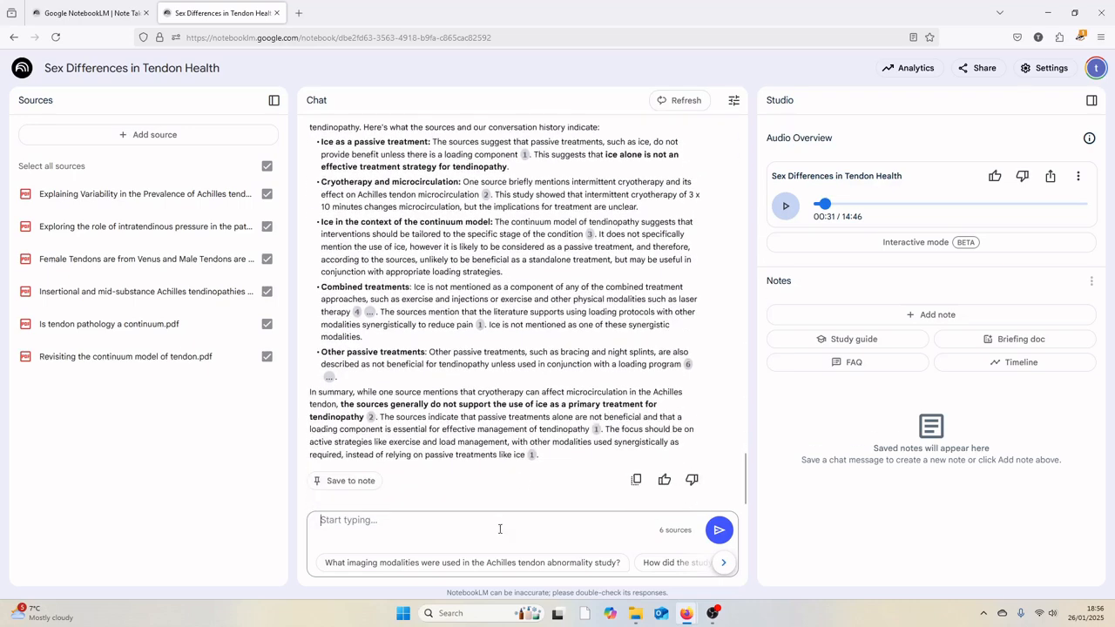
Step: Ask "According to these sources, what is the difference between stiffness and elasticity in a tendon?" and look through the answer
right_click(403, 521)
left_click(440, 407)
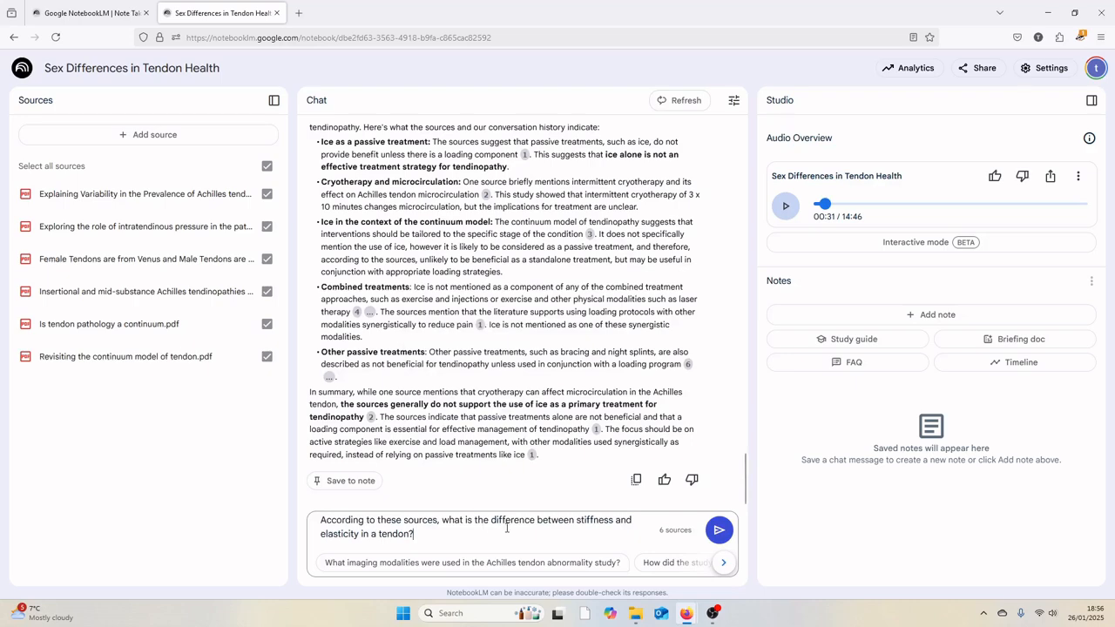
left_click(718, 531)
scroll(629, 482, "up", 6)
scroll(629, 475, "down", 2)
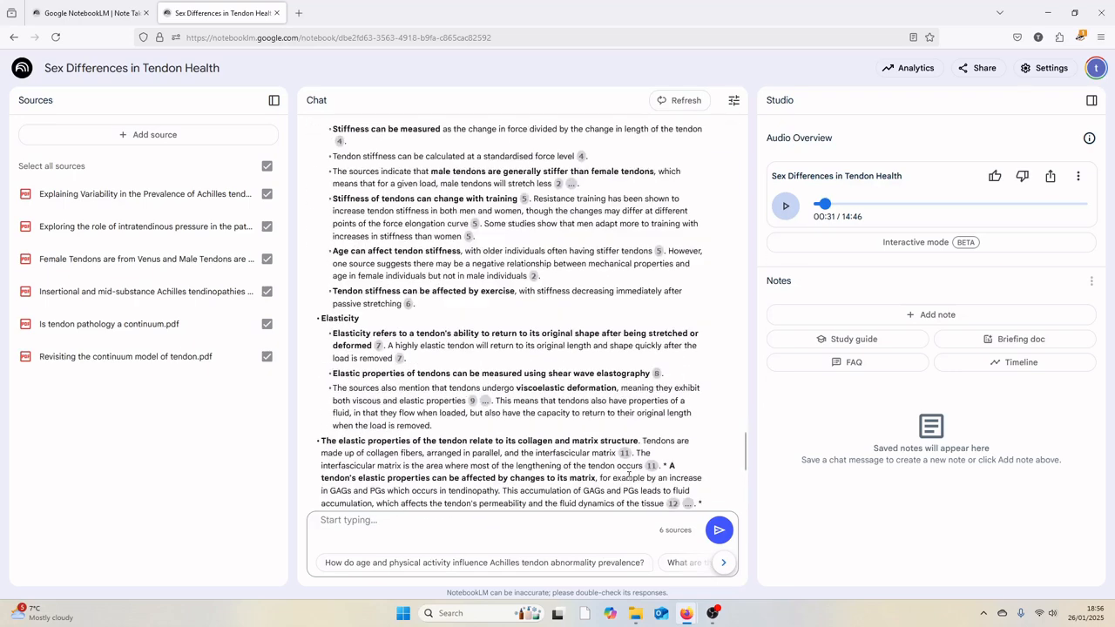
scroll(629, 476, "down", 4)
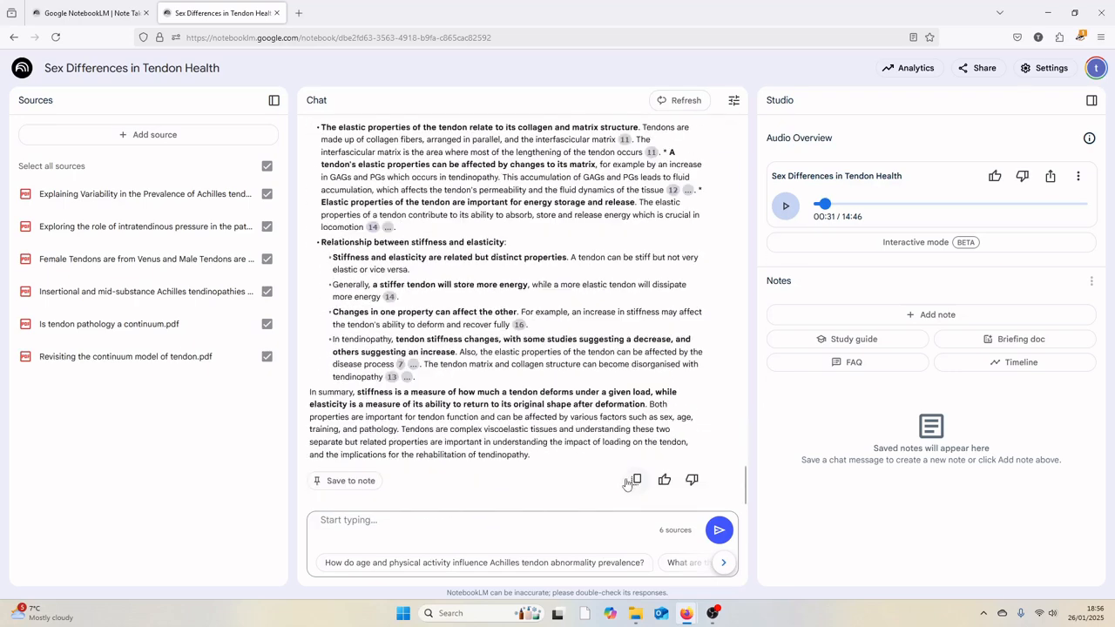
Step: Ask which key features to cover in a small presentation on tendon pathology and rehab and its relation to Jill Cook's work, and read the answer
right_click(377, 528)
left_click(411, 420)
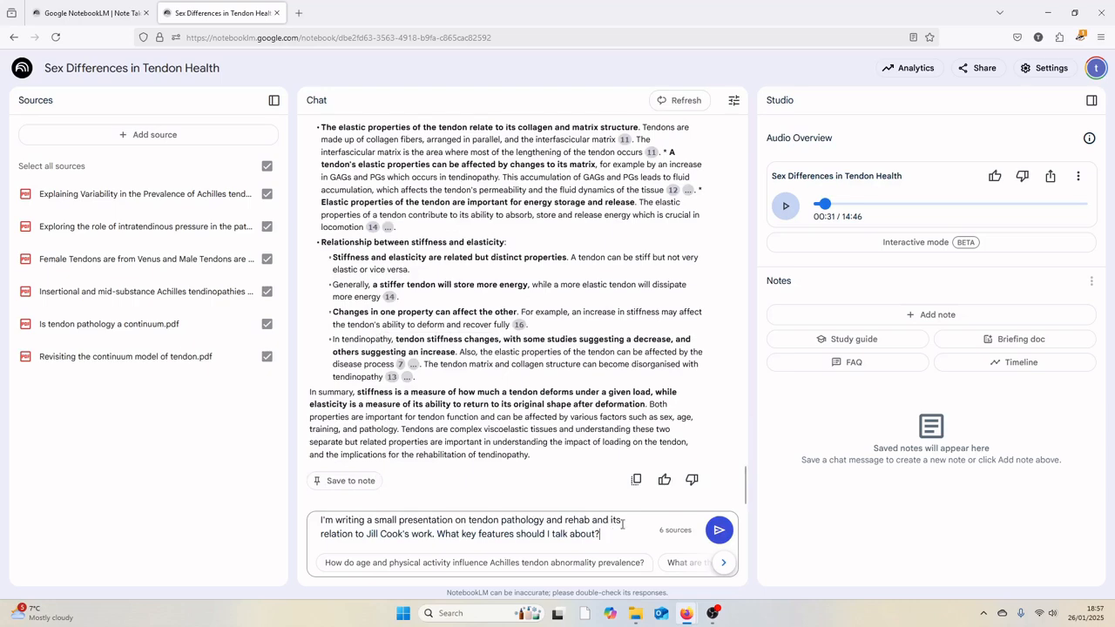
left_click(718, 532)
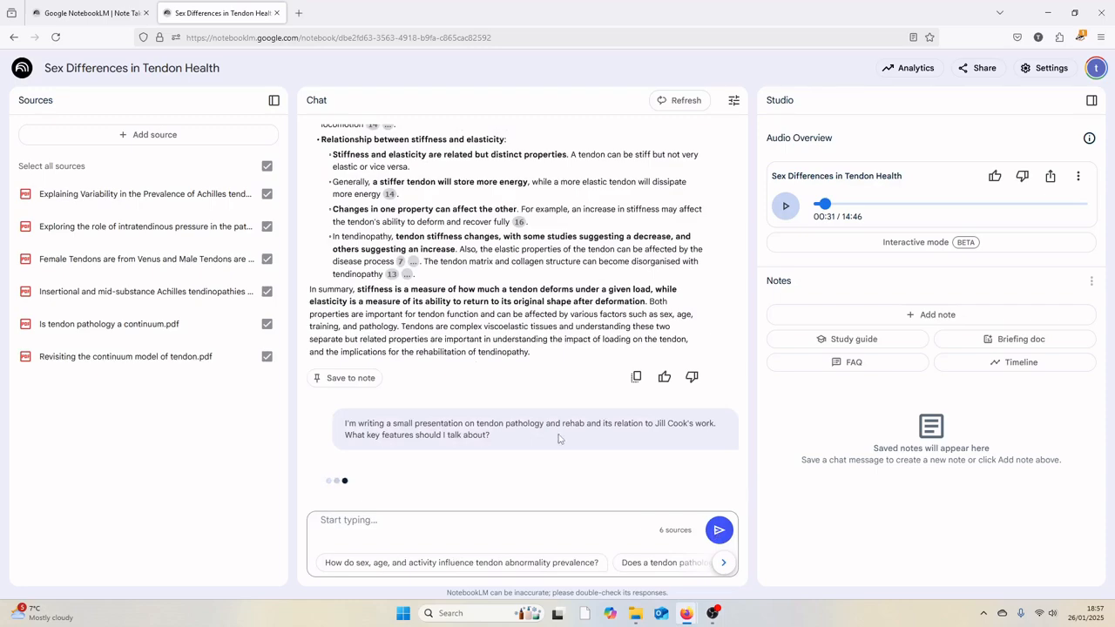
scroll(561, 433, "up", 5)
scroll(560, 433, "up", 10)
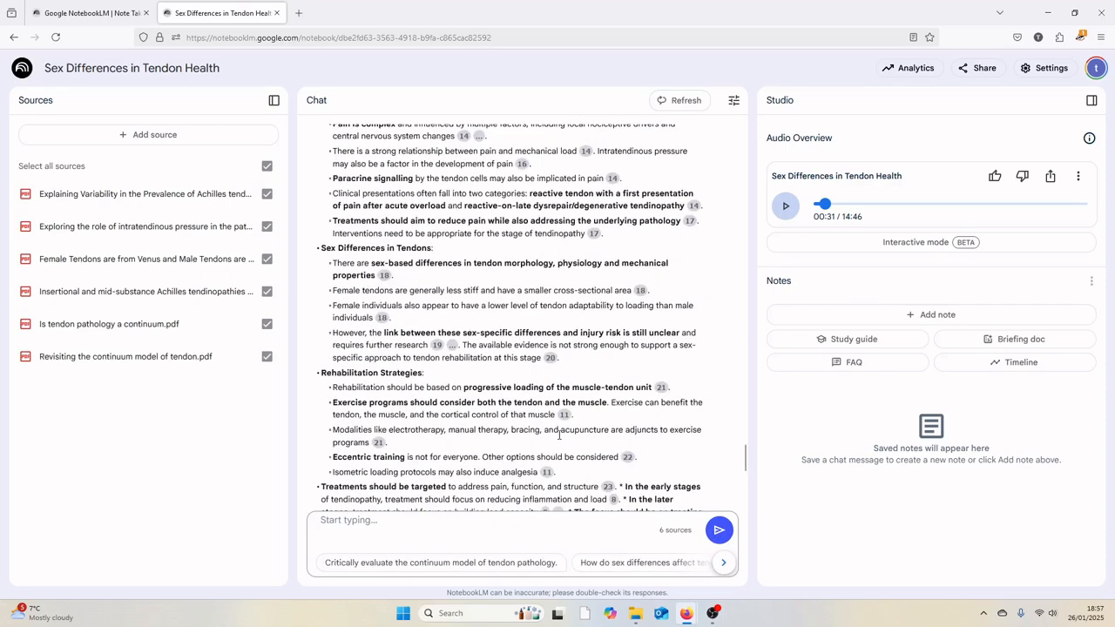
scroll(561, 438, "up", 8)
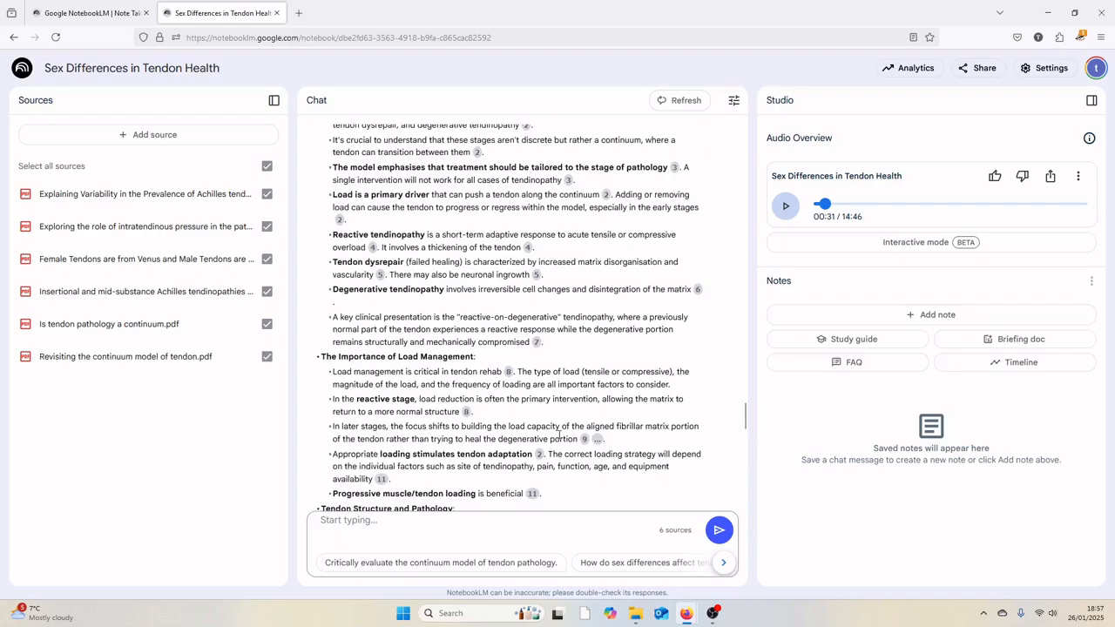
scroll(561, 438, "down", 12)
scroll(559, 435, "down", 6)
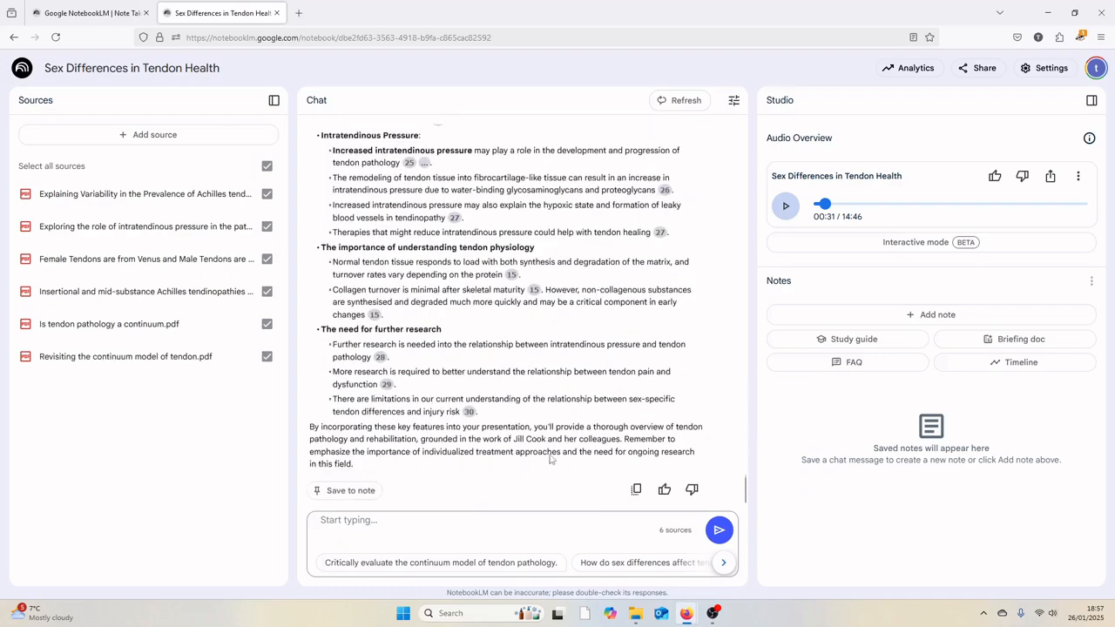
Step: Ask "What future research topics do they discuss" and look through the answer
right_click(379, 532)
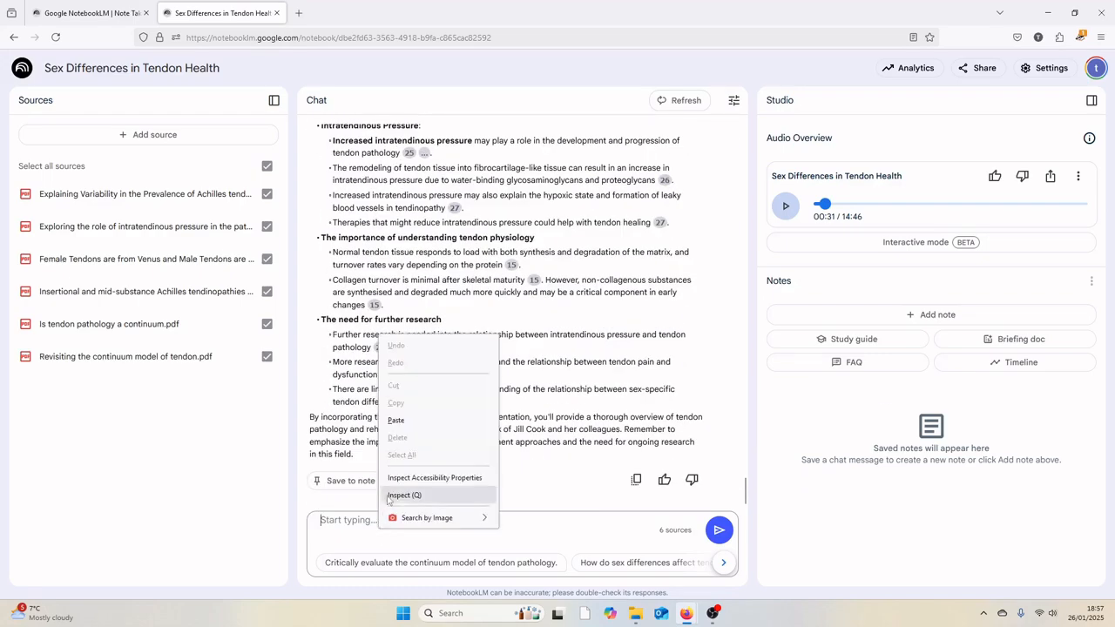
left_click(402, 421)
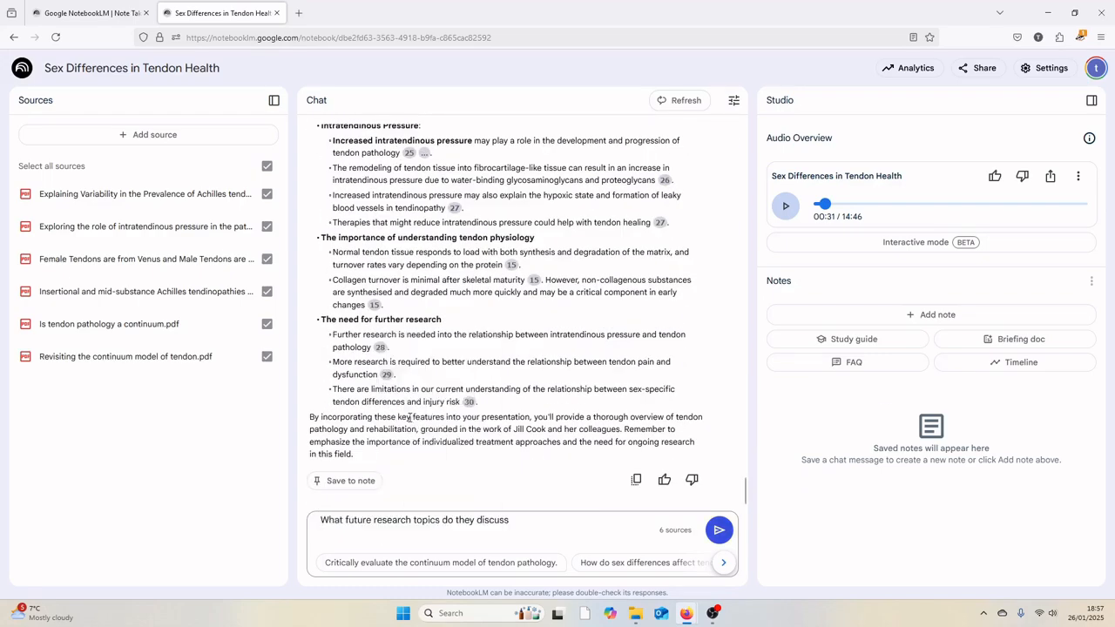
left_click(720, 531)
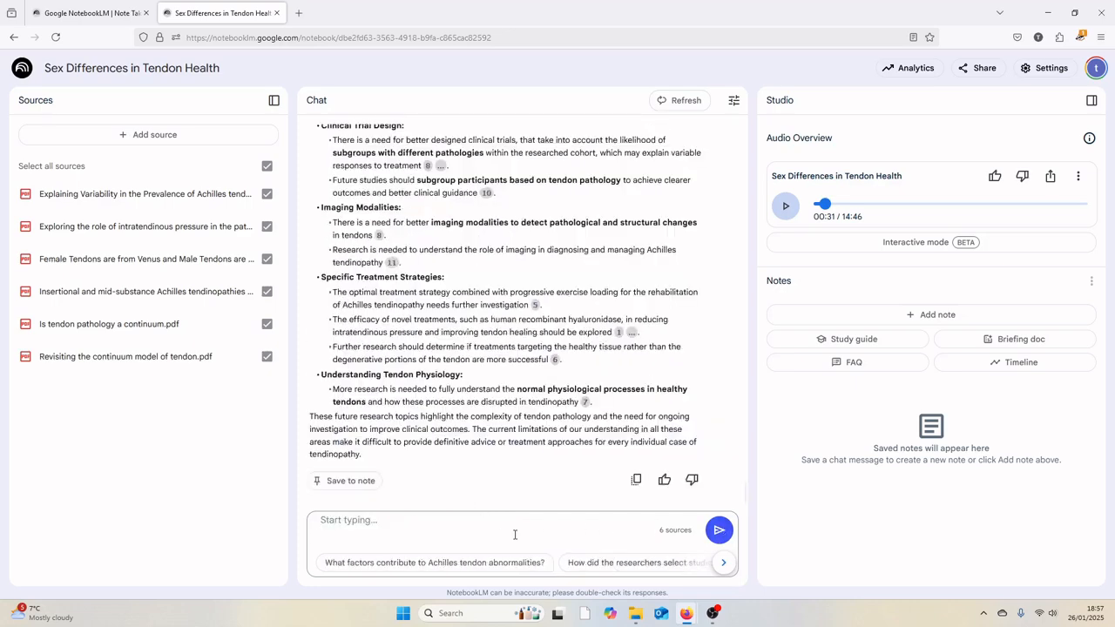
scroll(466, 489, "up", 5)
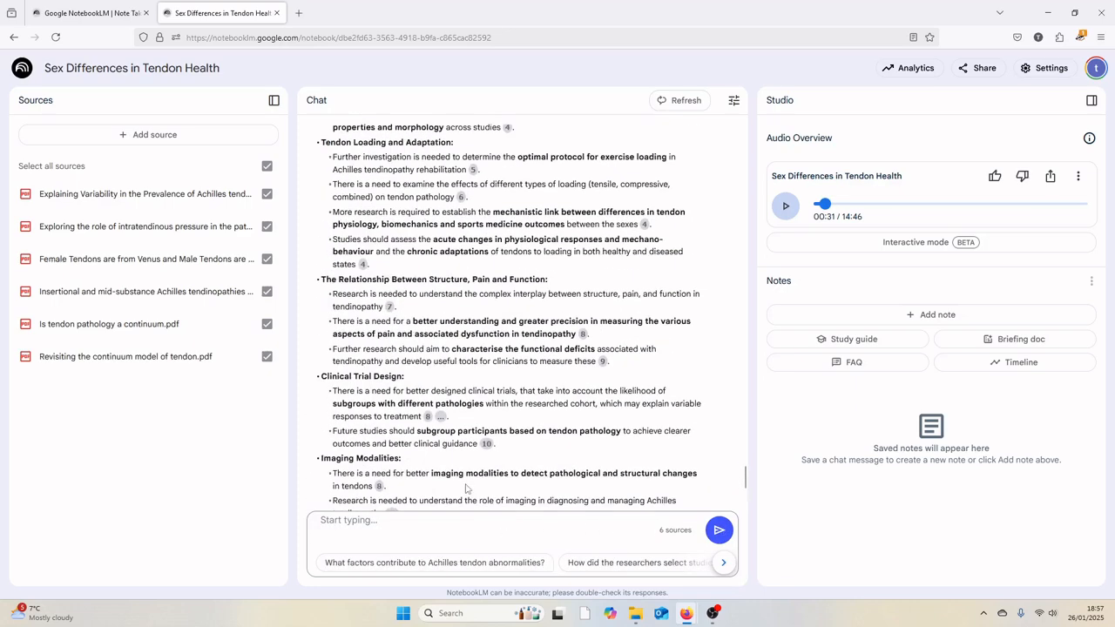
scroll(466, 489, "up", 2)
scroll(466, 490, "down", 10)
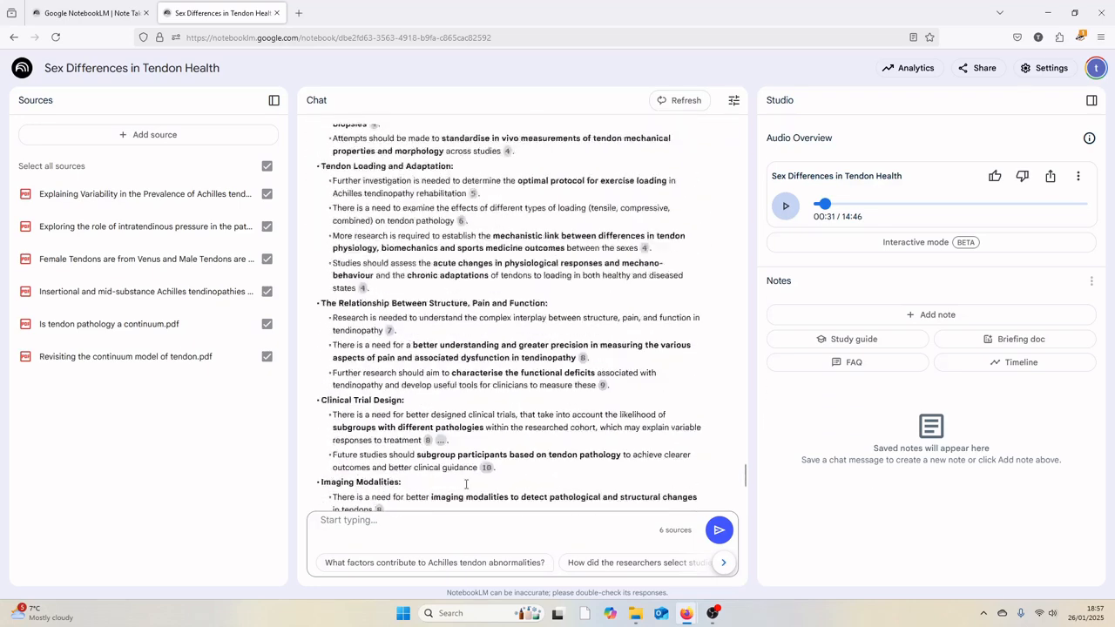
Step: Ask "What is the quality of these research papers and can I trust them?" and look through the answer
right_click(396, 521)
left_click(436, 413)
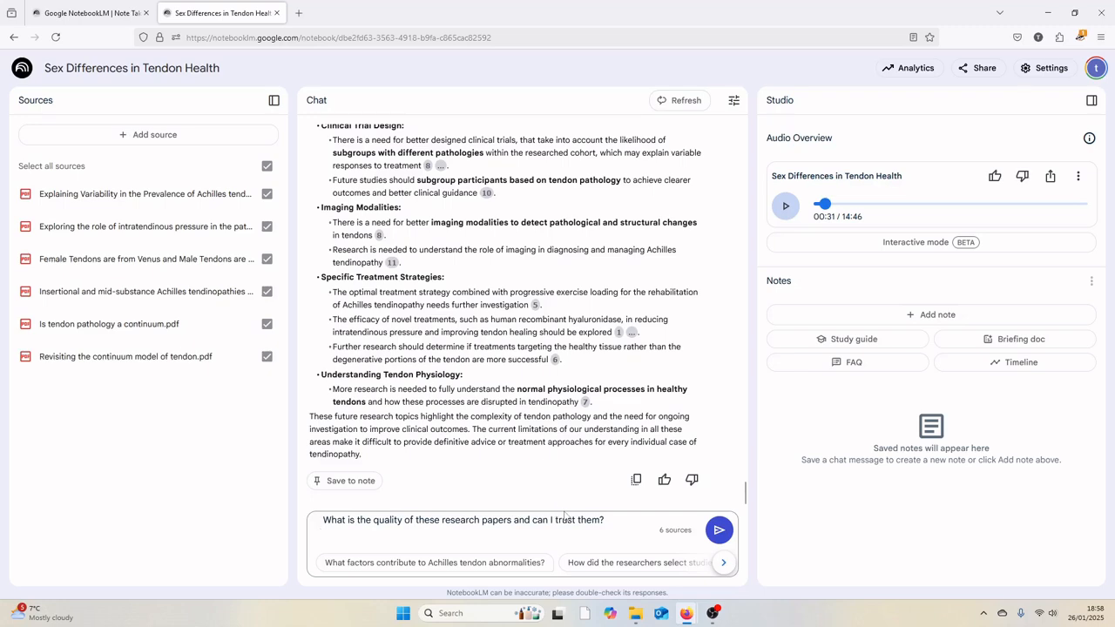
left_click(719, 531)
scroll(548, 480, "up", 4)
scroll(547, 481, "up", 4)
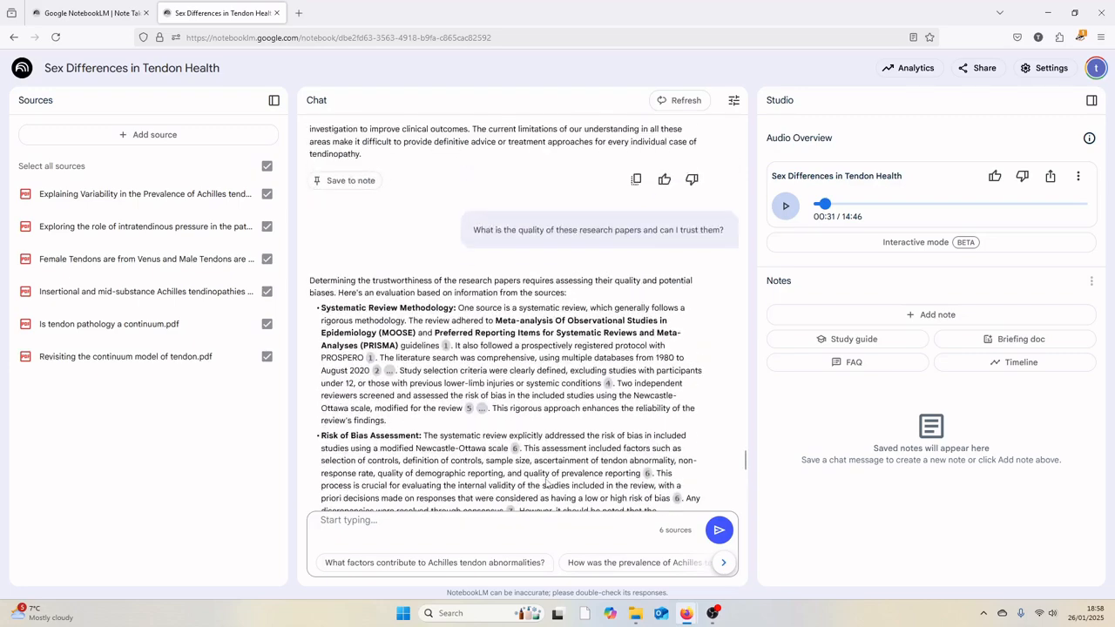
scroll(547, 480, "down", 10)
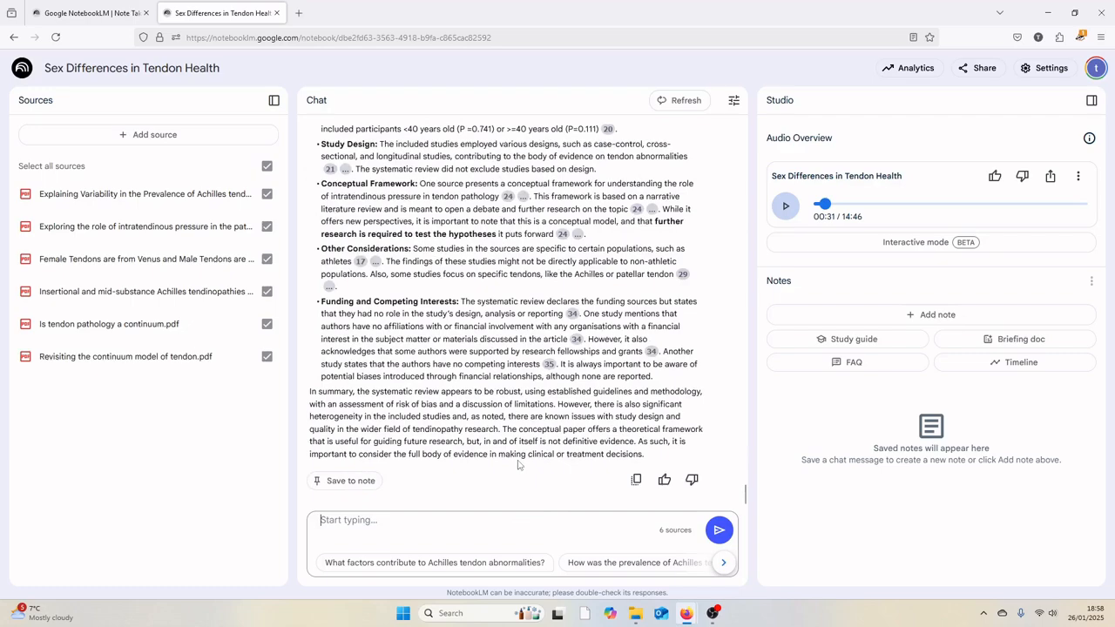
Step: Go back to the chat answer with the 5 takeaway features about managing tendon pain and save it as a note
scroll(517, 464, "up", 10)
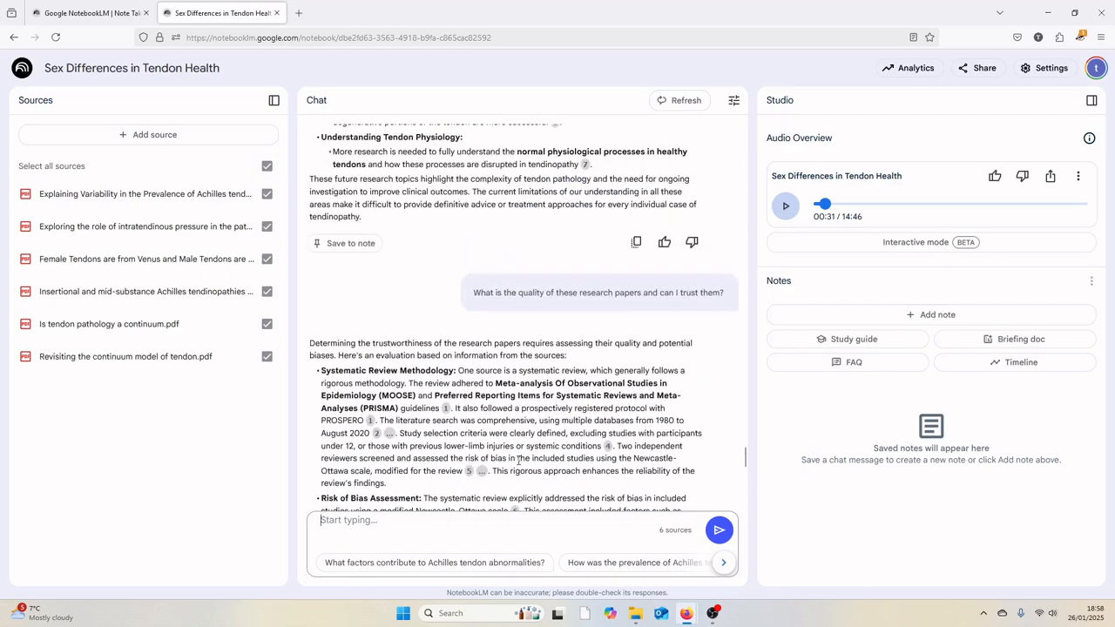
scroll(520, 461, "up", 8)
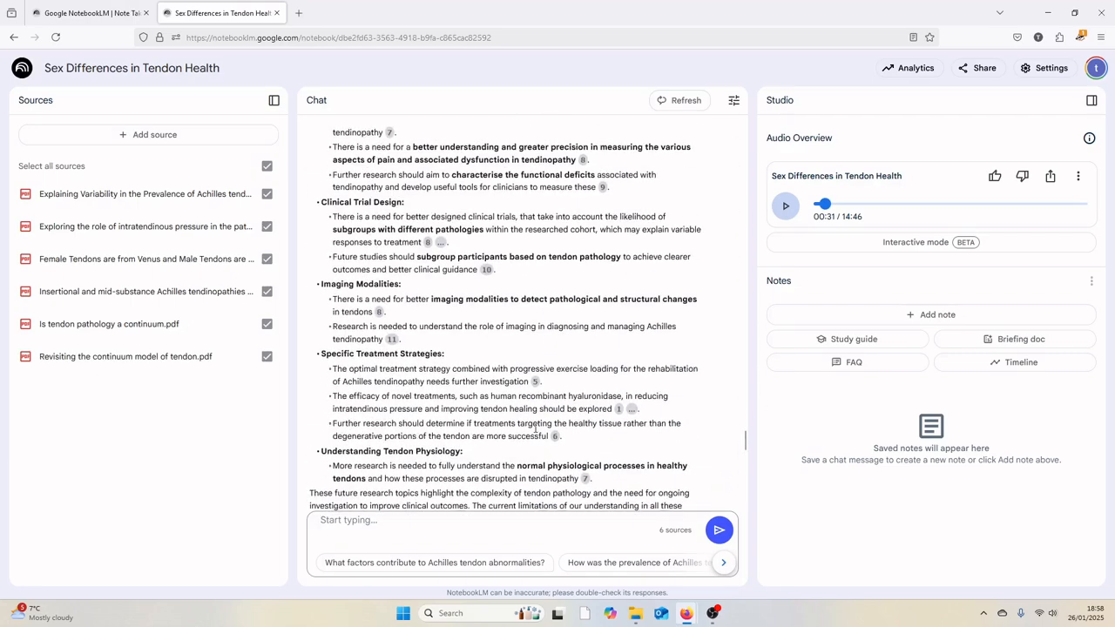
scroll(535, 432, "up", 2)
scroll(535, 430, "down", 12)
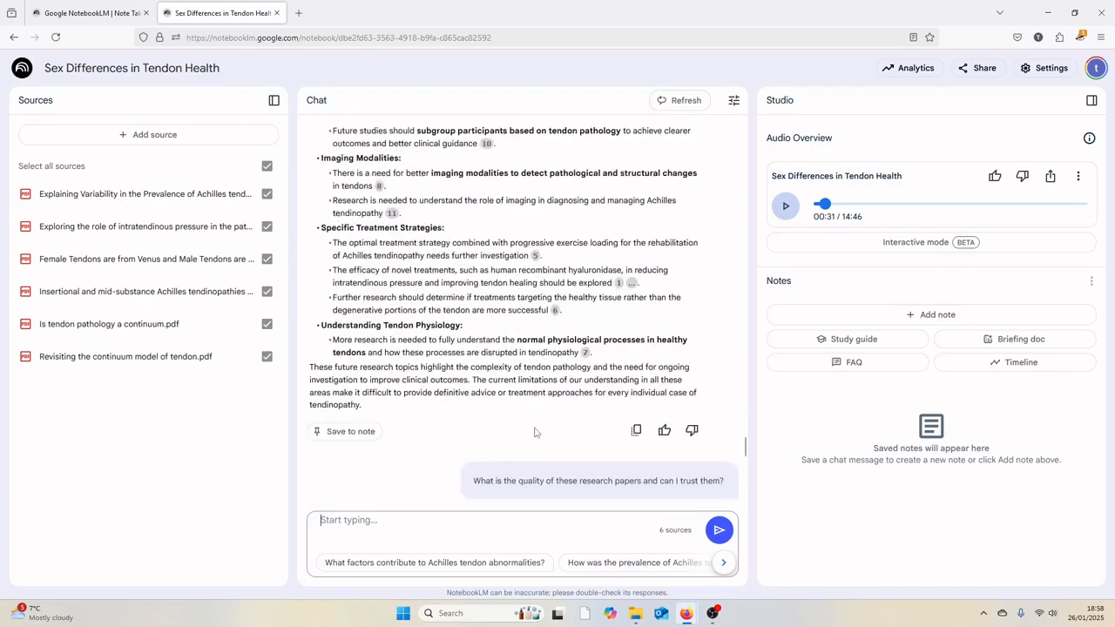
scroll(535, 428, "up", 10)
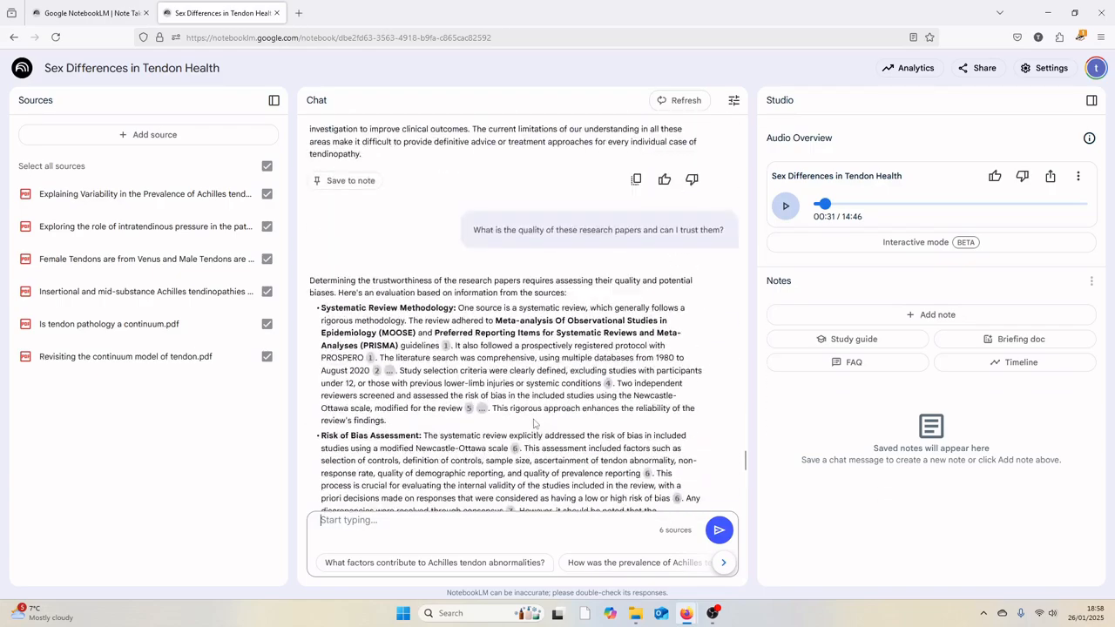
left_click_drag(747, 447, 747, 130)
scroll(452, 297, "down", 5)
scroll(452, 297, "down", 1)
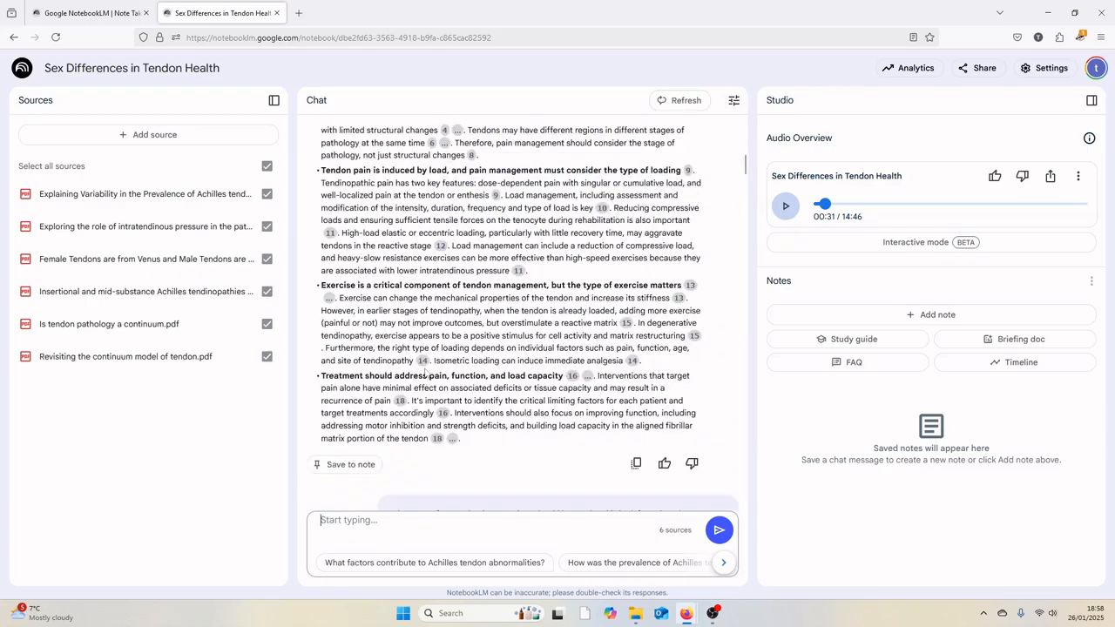
left_click(350, 401)
Step: Save the chat answers about strengthening exercises with pain and about stretching in tendon rehab as notes
scroll(444, 412, "down", 2)
scroll(444, 412, "down", 3)
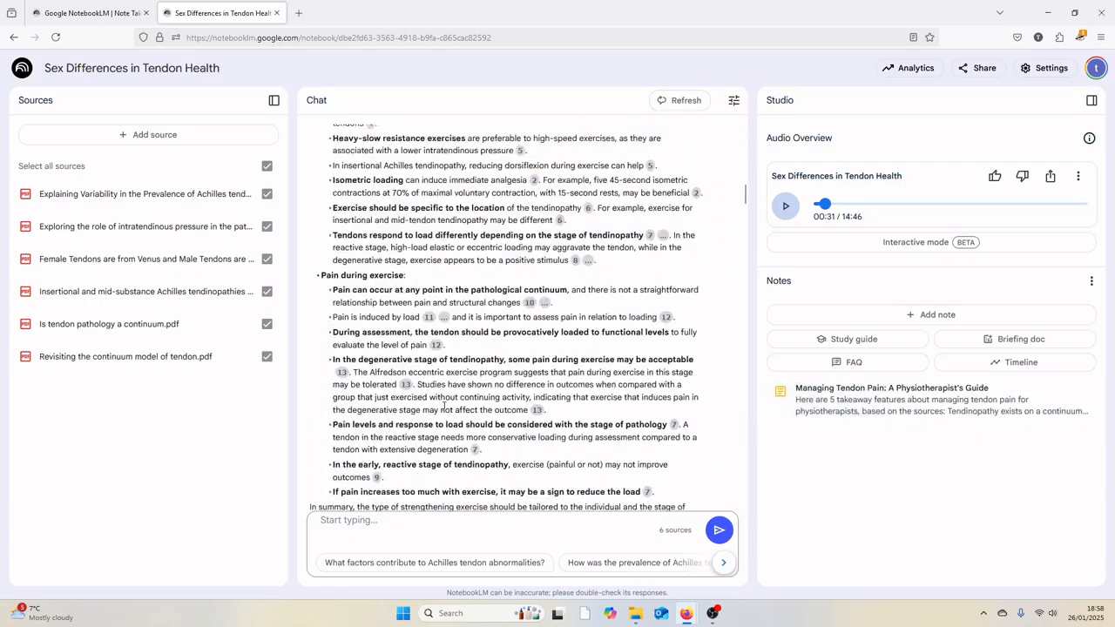
scroll(445, 408, "down", 1)
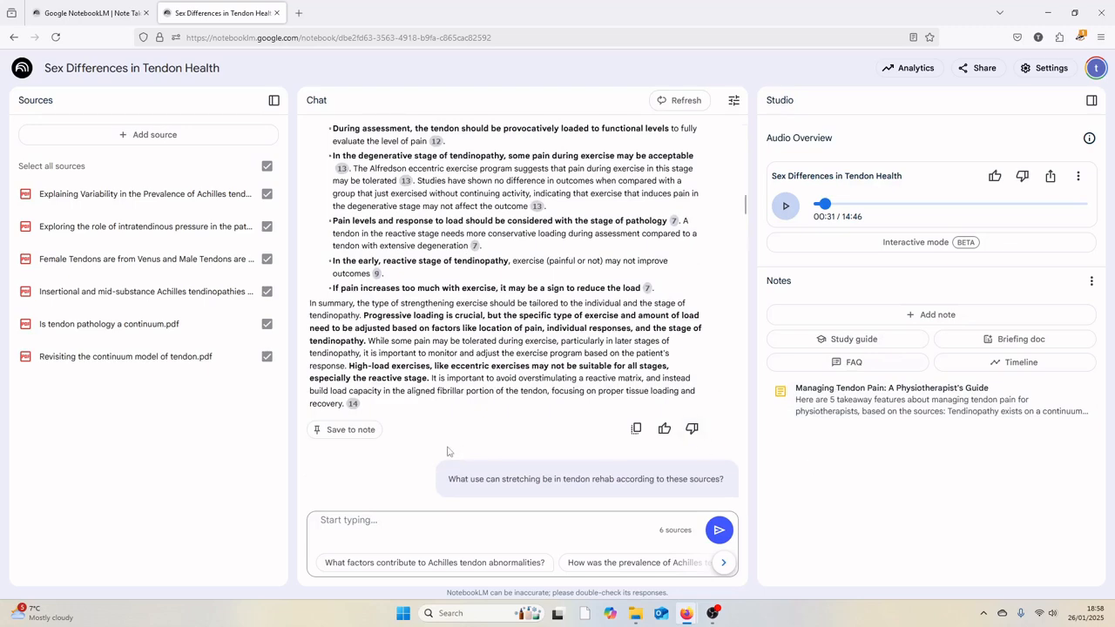
left_click(369, 430)
scroll(704, 390, "down", 2)
scroll(440, 384, "down", 5)
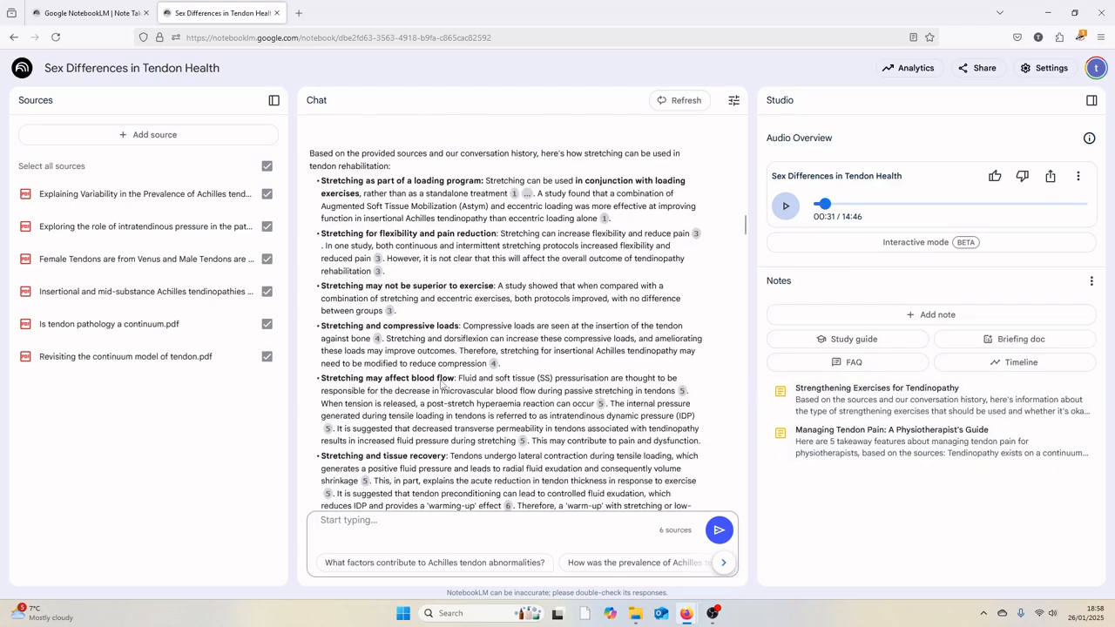
scroll(441, 381, "down", 2)
left_click(348, 410)
Step: Save the chat answers about advising ice and about tendon stiffness versus elasticity as notes
scroll(475, 400, "down", 4)
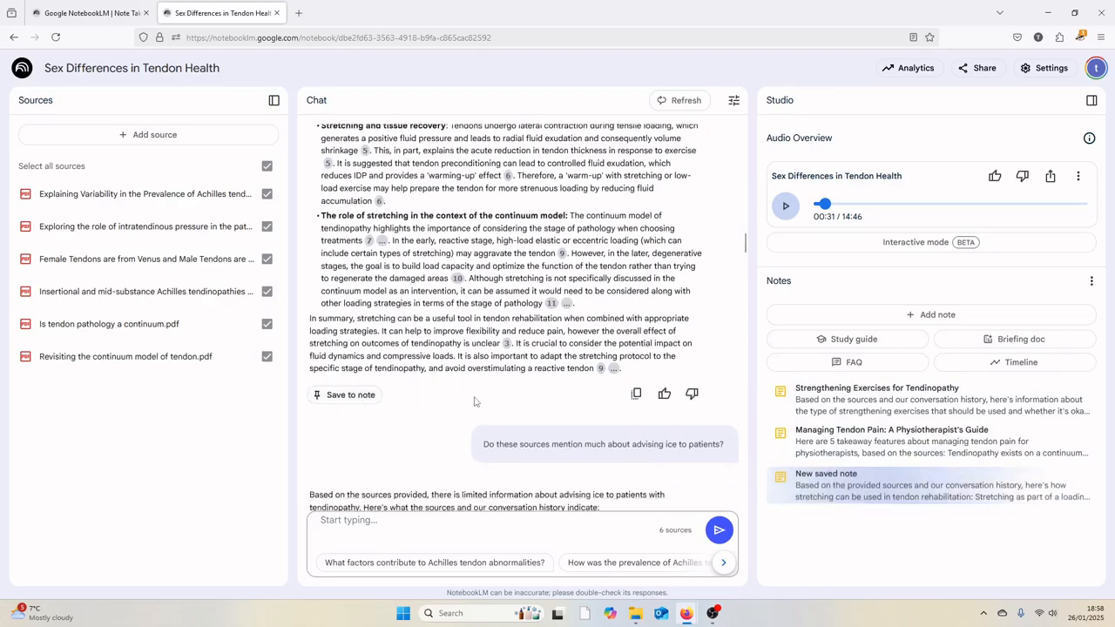
scroll(475, 401, "down", 4)
left_click(352, 312)
scroll(386, 377, "down", 5)
scroll(386, 377, "down", 4)
left_click(353, 283)
Step: Save the remaining chat answers about the presentation features, future research topics and quality of the papers as notes
scroll(404, 376, "down", 6)
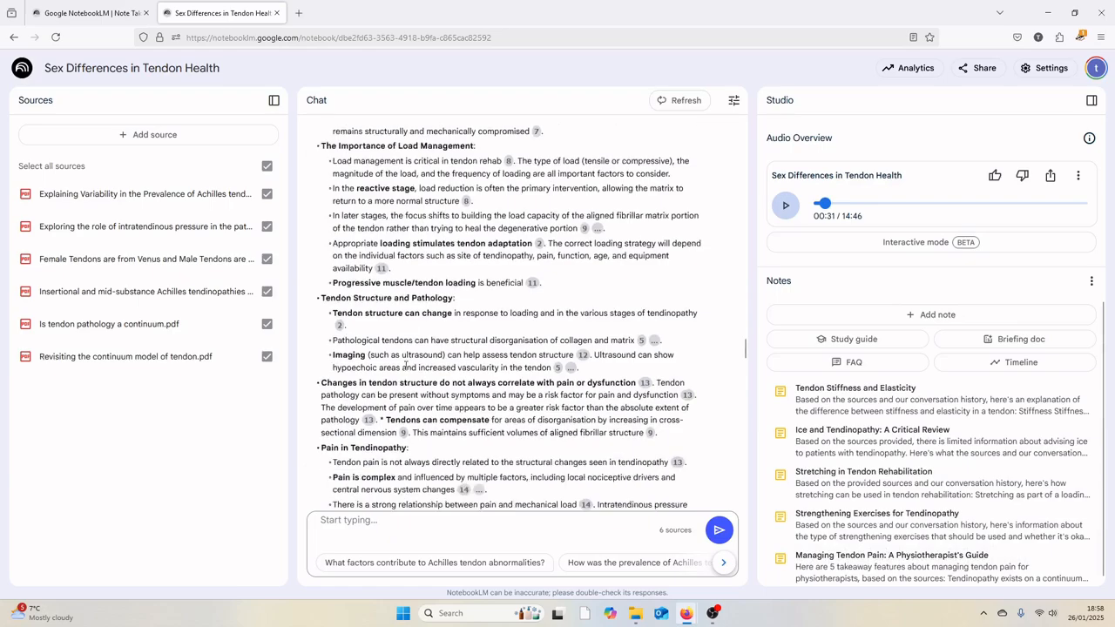
scroll(403, 376, "down", 4)
left_click(353, 308)
scroll(354, 288, "down", 8)
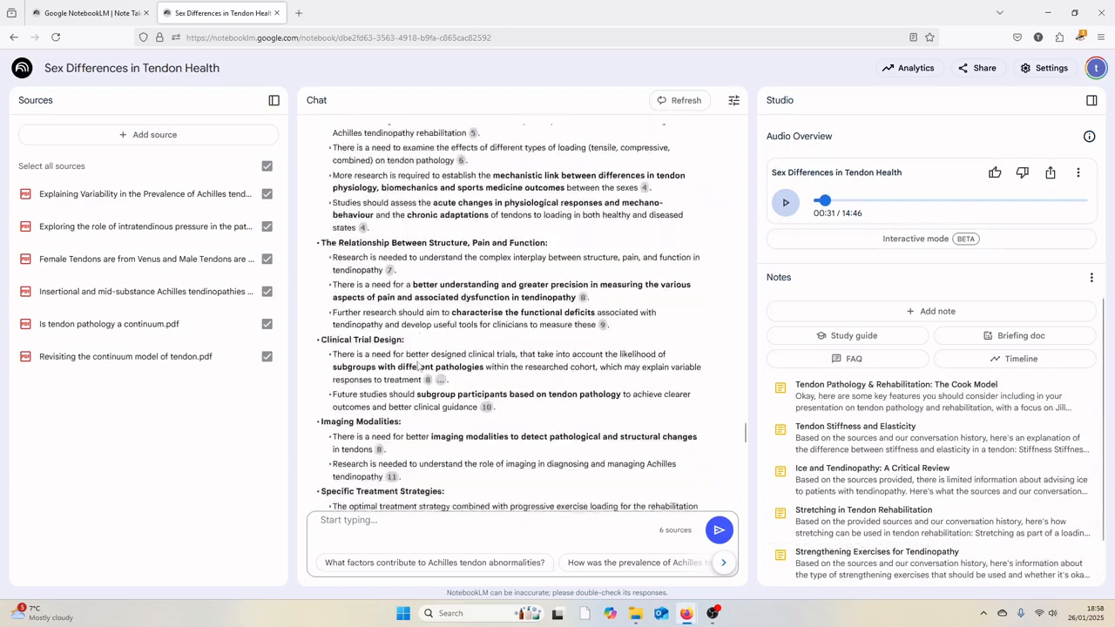
scroll(353, 281, "down", 10)
left_click(349, 480)
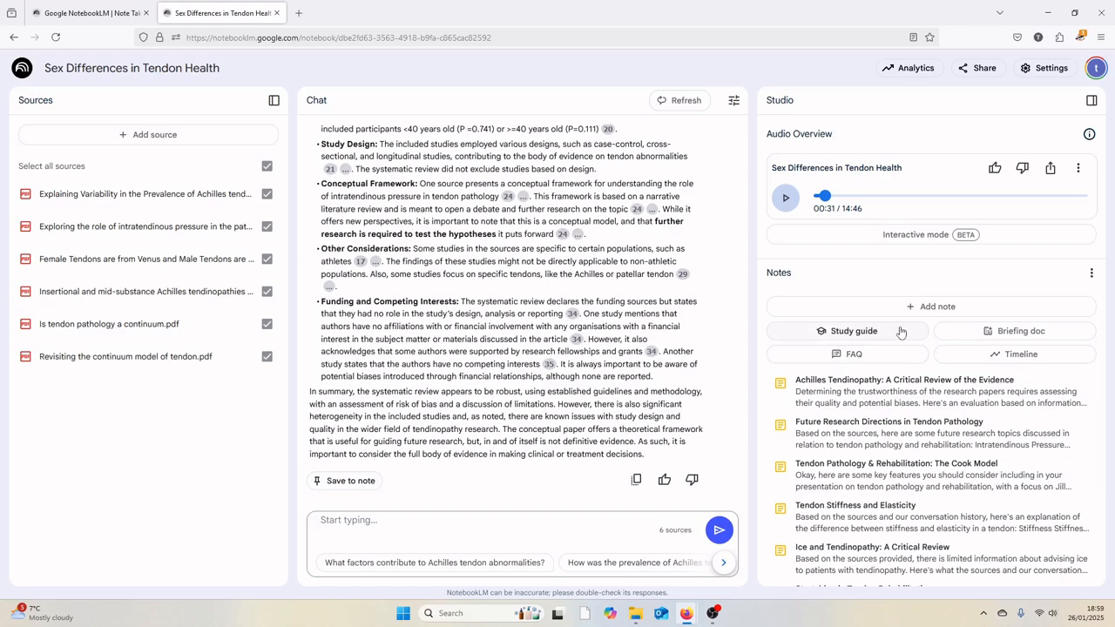
Step: Create a new notebook and upload all seven PDFs from the scap research papers folder under Research papers > Scap Stability
left_click(19, 71)
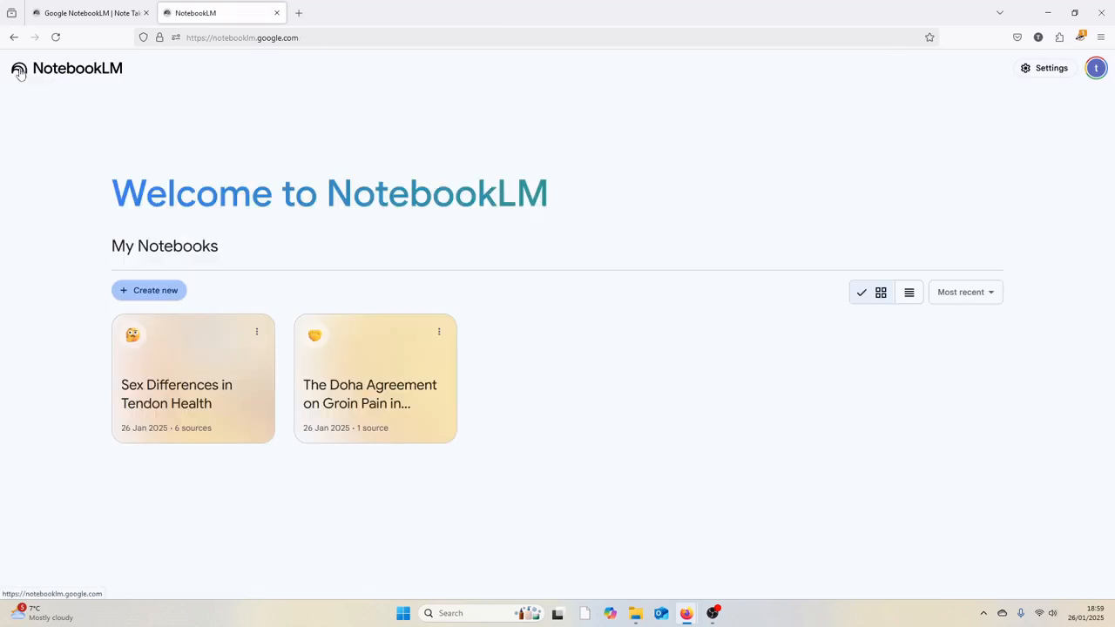
left_click(171, 293)
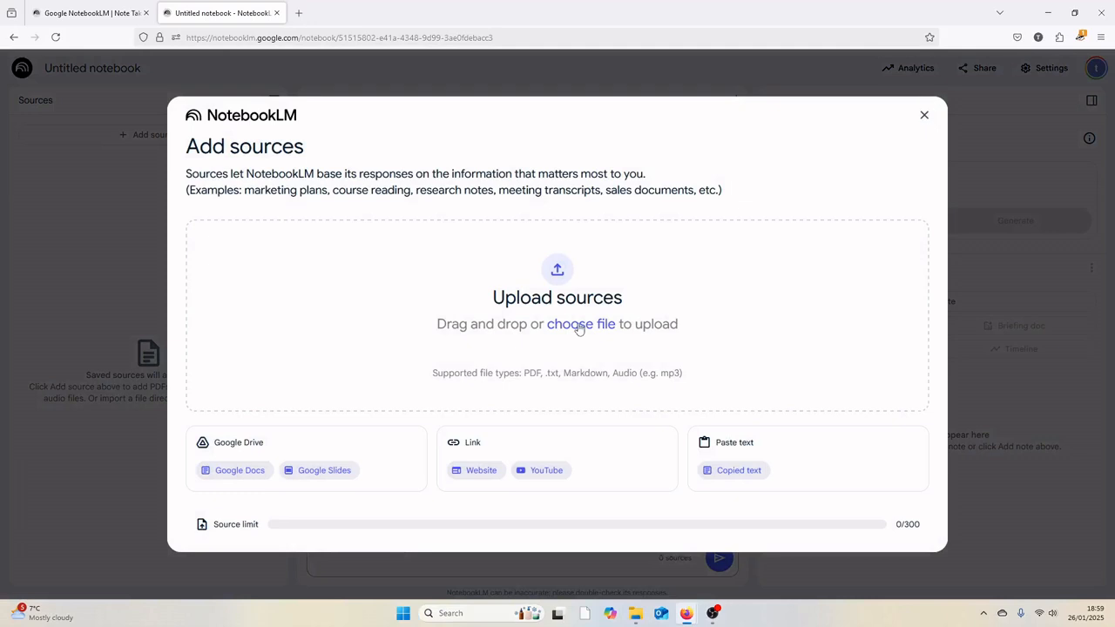
left_click(554, 297)
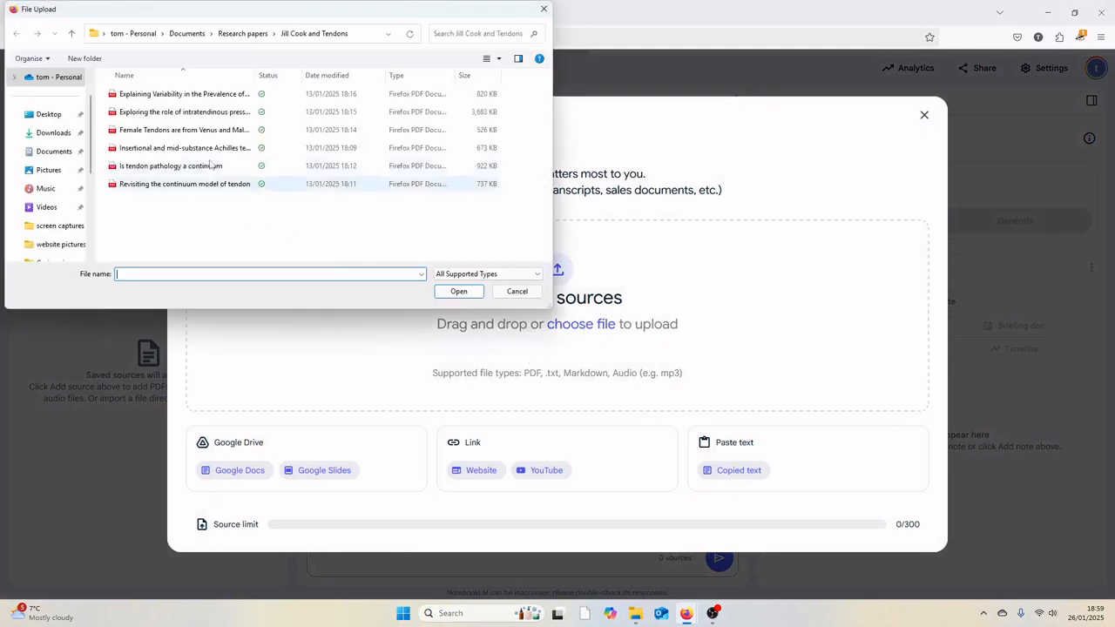
left_click(247, 34)
double_click(170, 130)
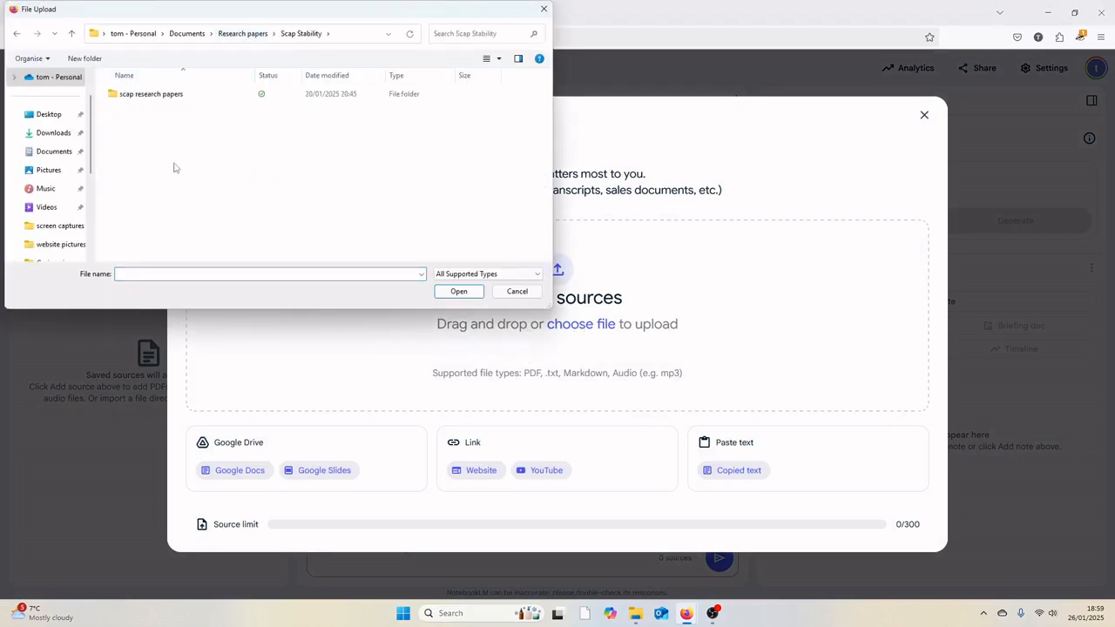
double_click(174, 96)
left_click_drag(192, 224, 188, 90)
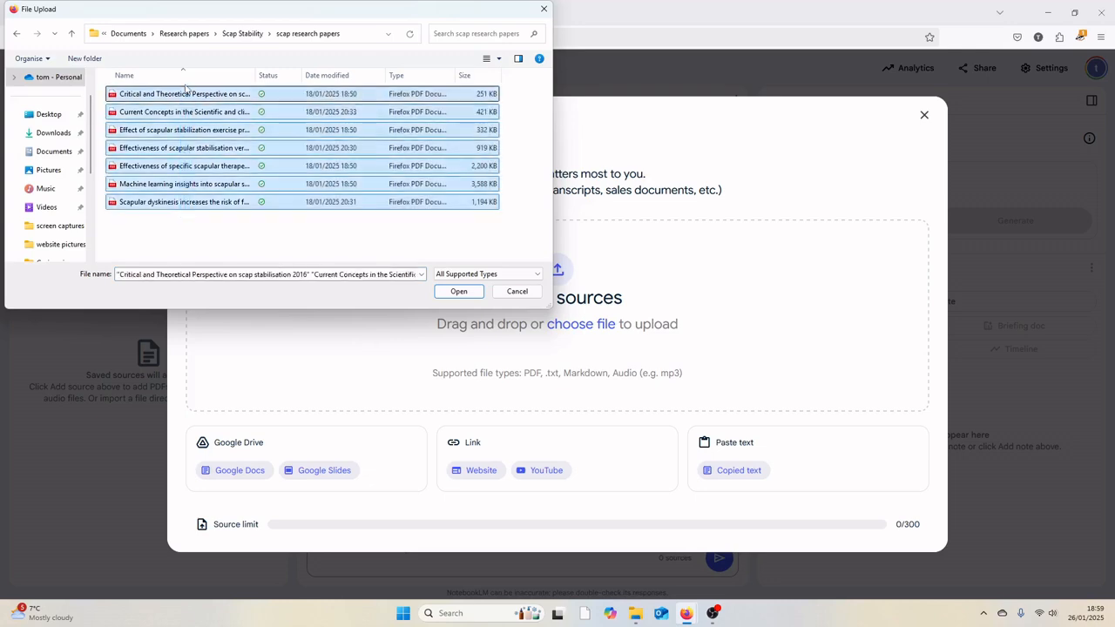
left_click(459, 291)
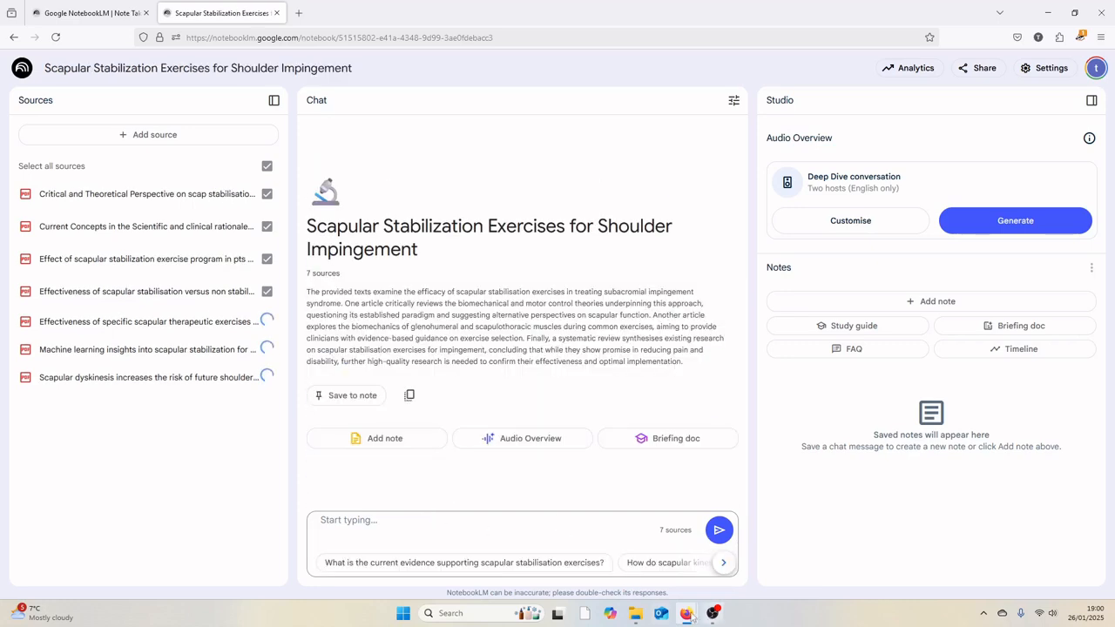
Step: Ask the chat to analyse the differing theories and views on scapula stability in shoulder function and pain, emphasising differences, and read the answer
right_click(415, 516)
left_click(441, 418)
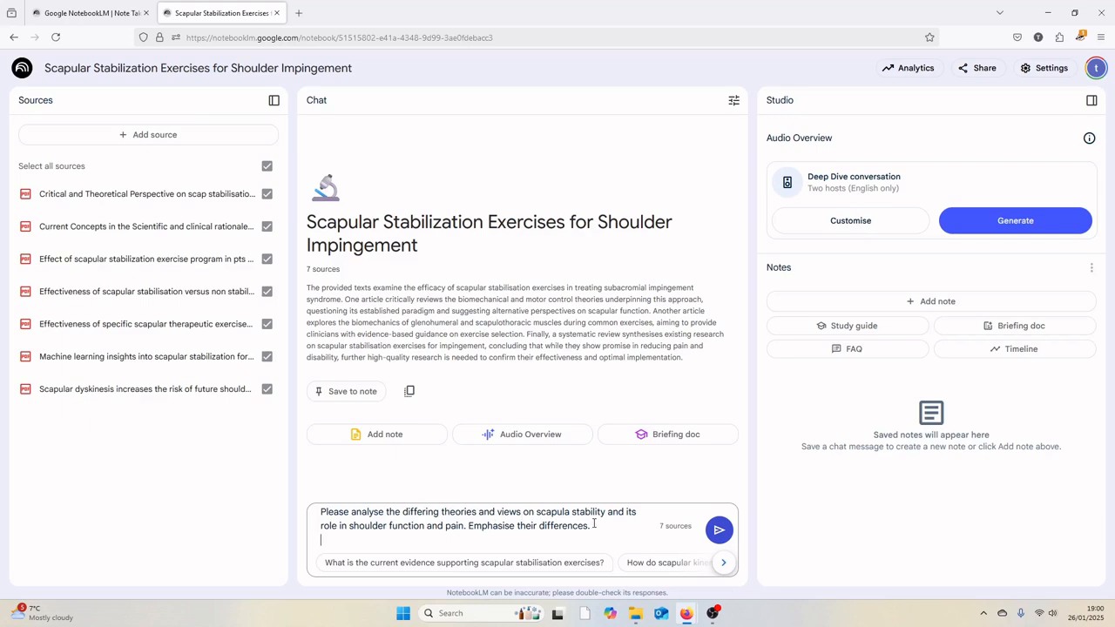
left_click(719, 530)
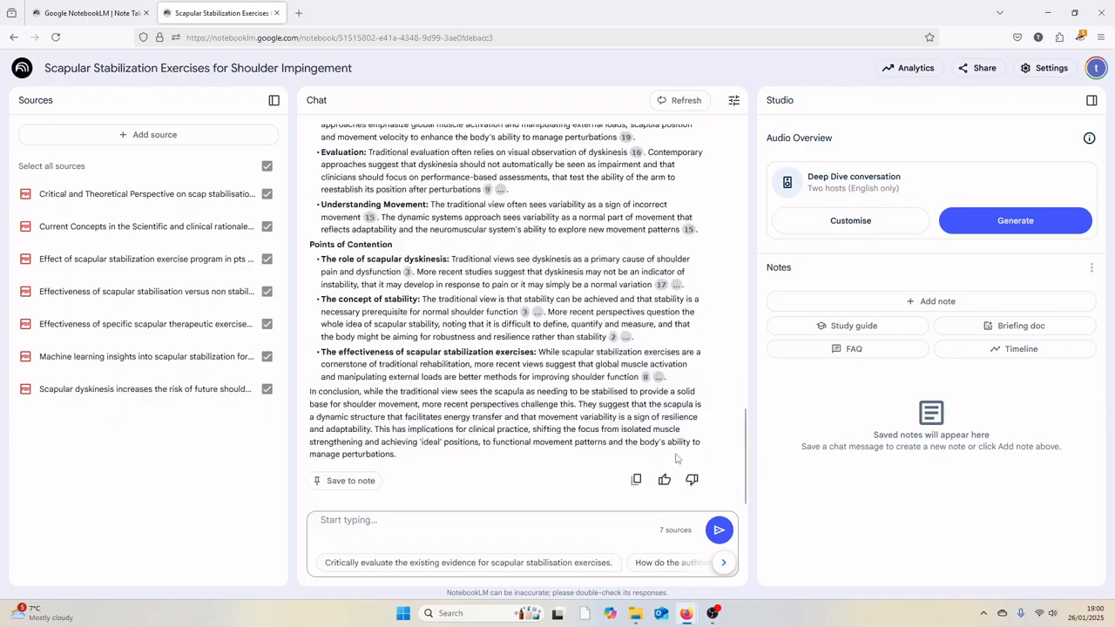
scroll(580, 424, "up", 4)
scroll(580, 424, "up", 6)
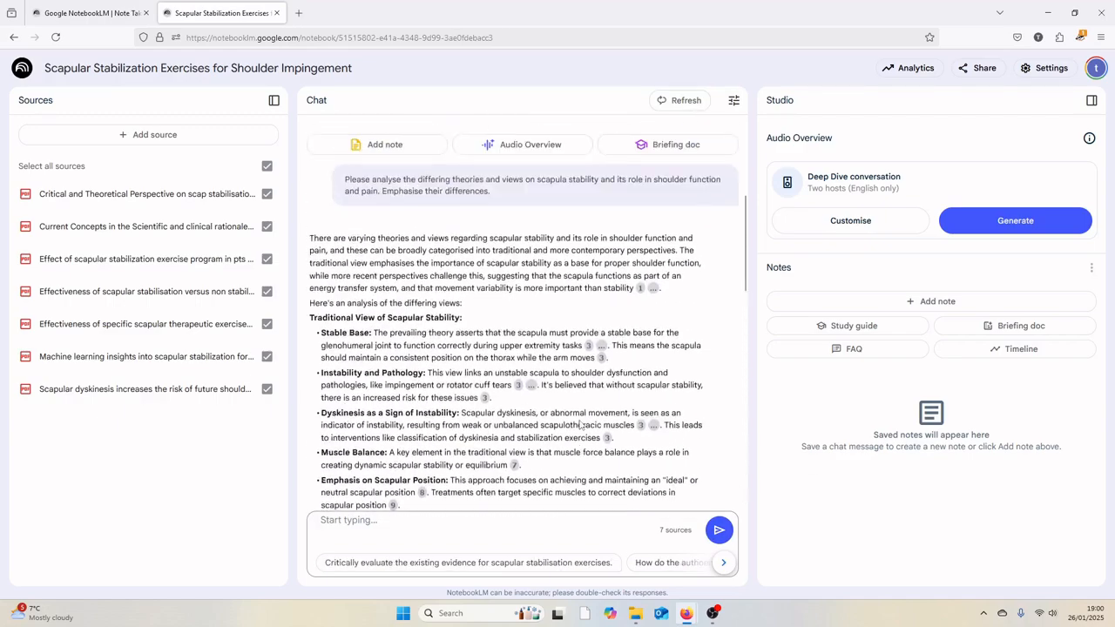
scroll(580, 425, "down", 6)
scroll(581, 424, "down", 4)
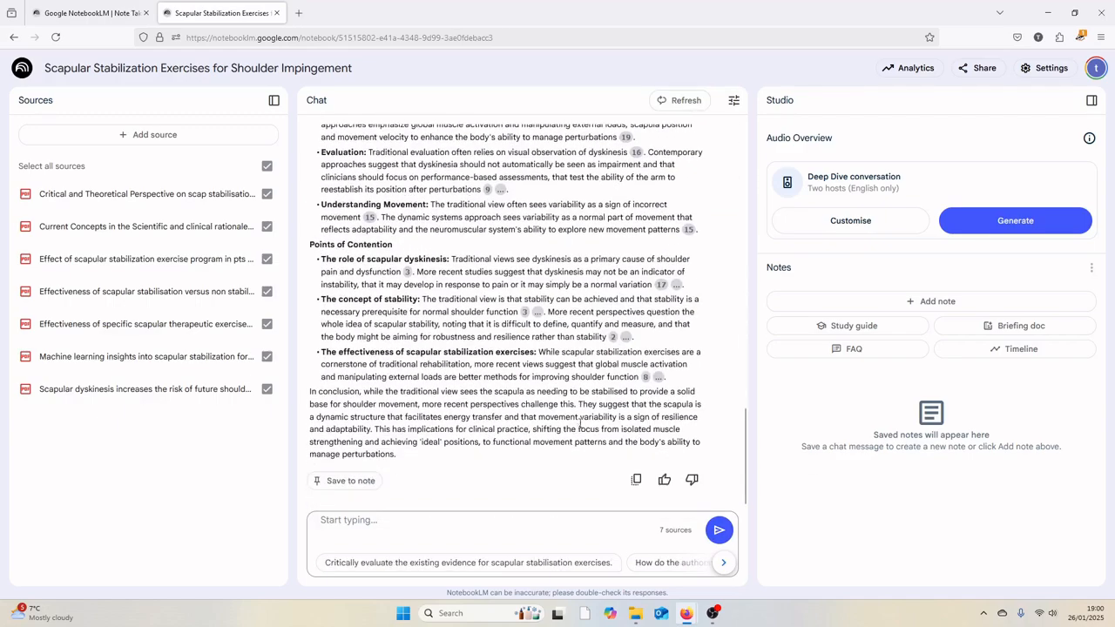
Step: Ask the chat how the papers' various theories and ideas changed, evolved and developed from 2000 to the newest paper
right_click(409, 531)
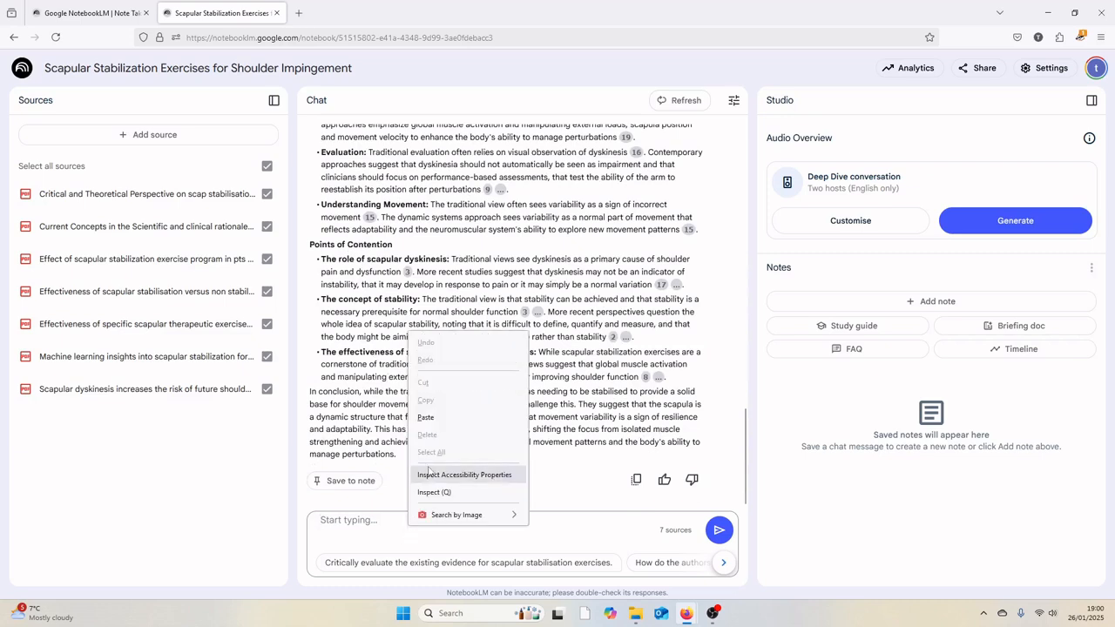
left_click(454, 415)
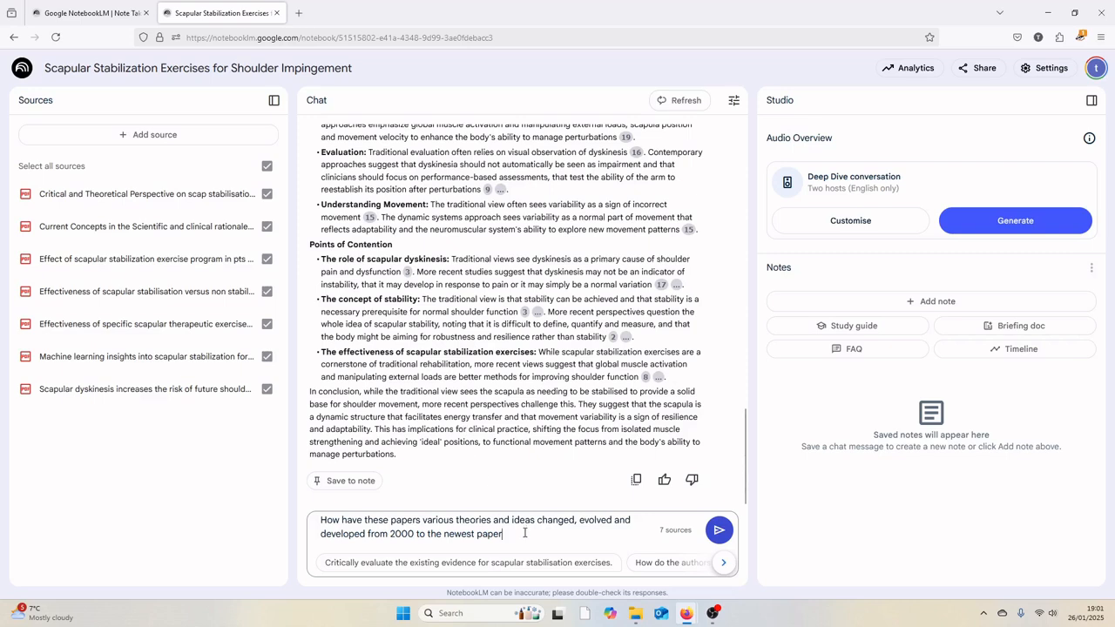
left_click(714, 533)
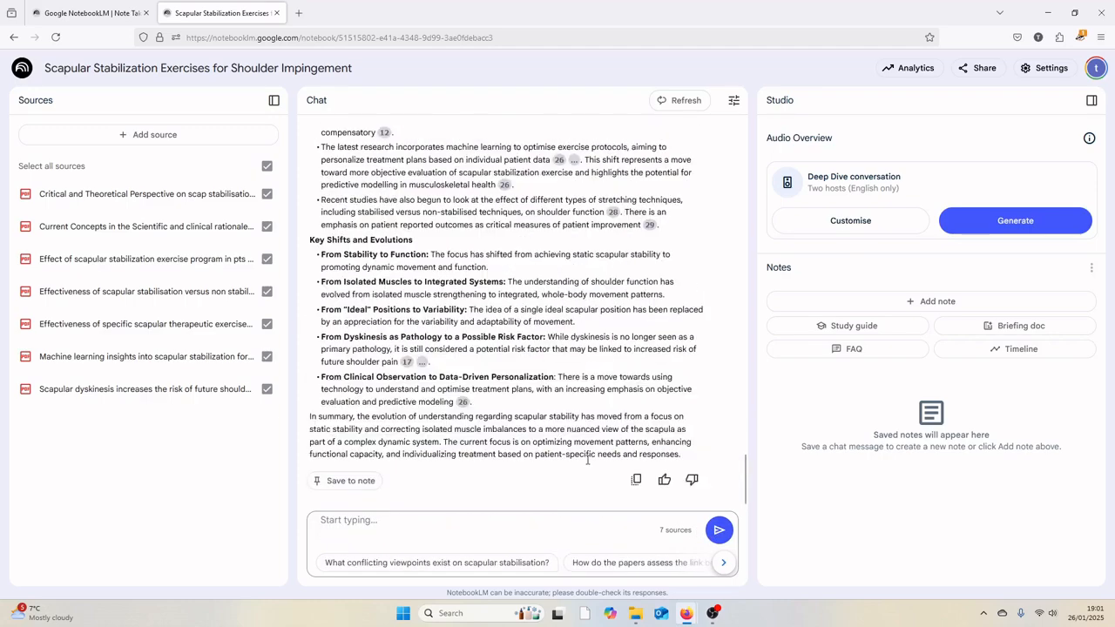
Step: Save the chat answers about differing scapular stability theories and about their evolution since 2000 as notes
scroll(589, 454, "up", 10)
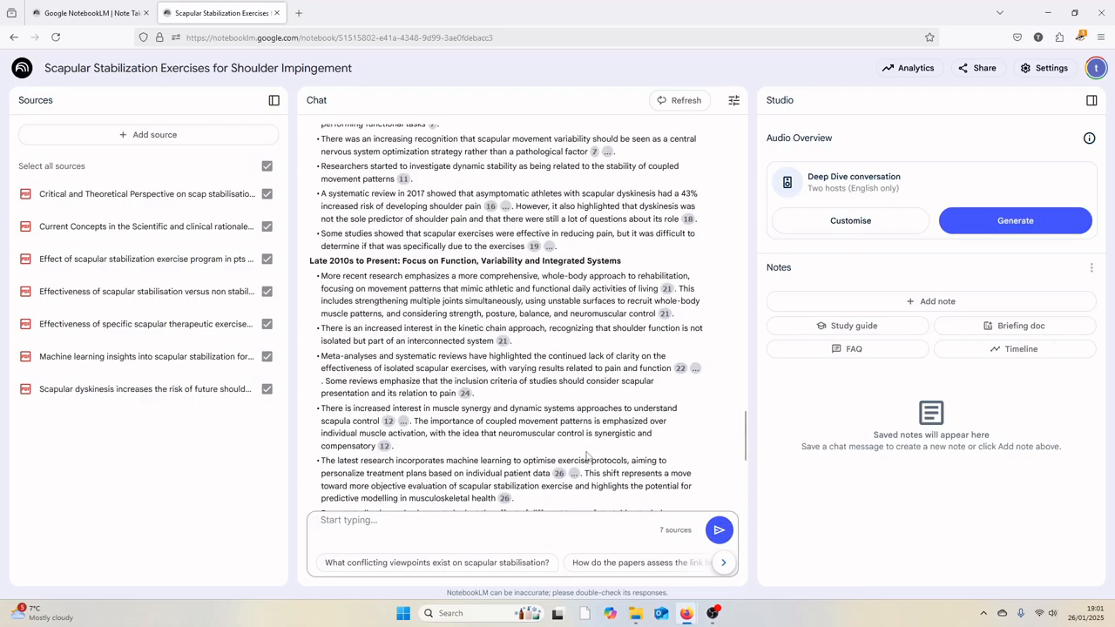
scroll(588, 454, "up", 10)
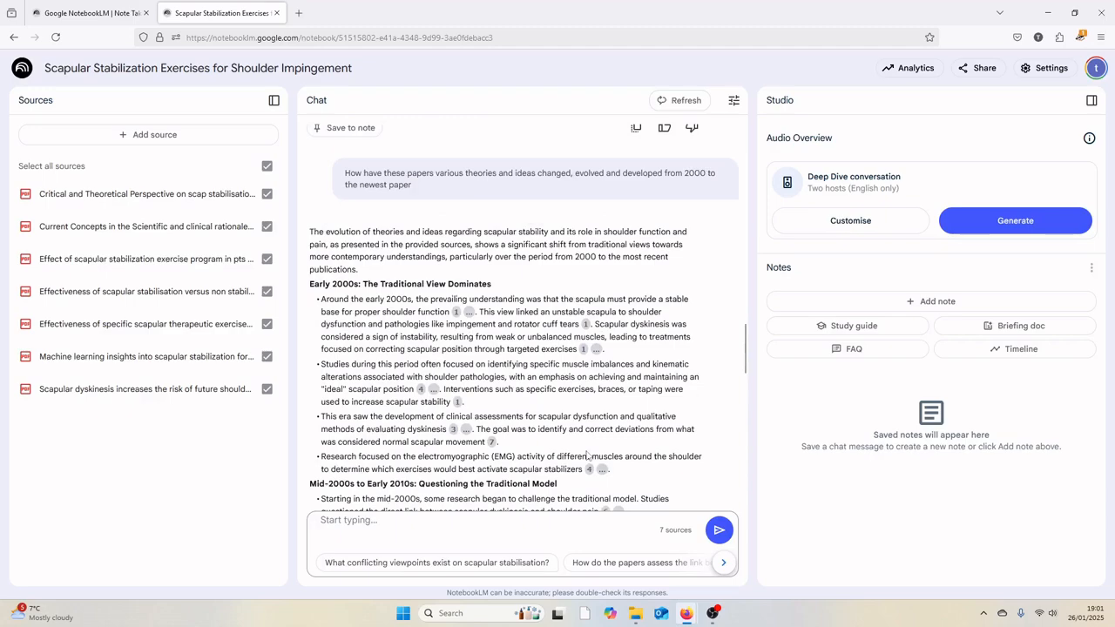
left_click(338, 190)
scroll(391, 366, "down", 15)
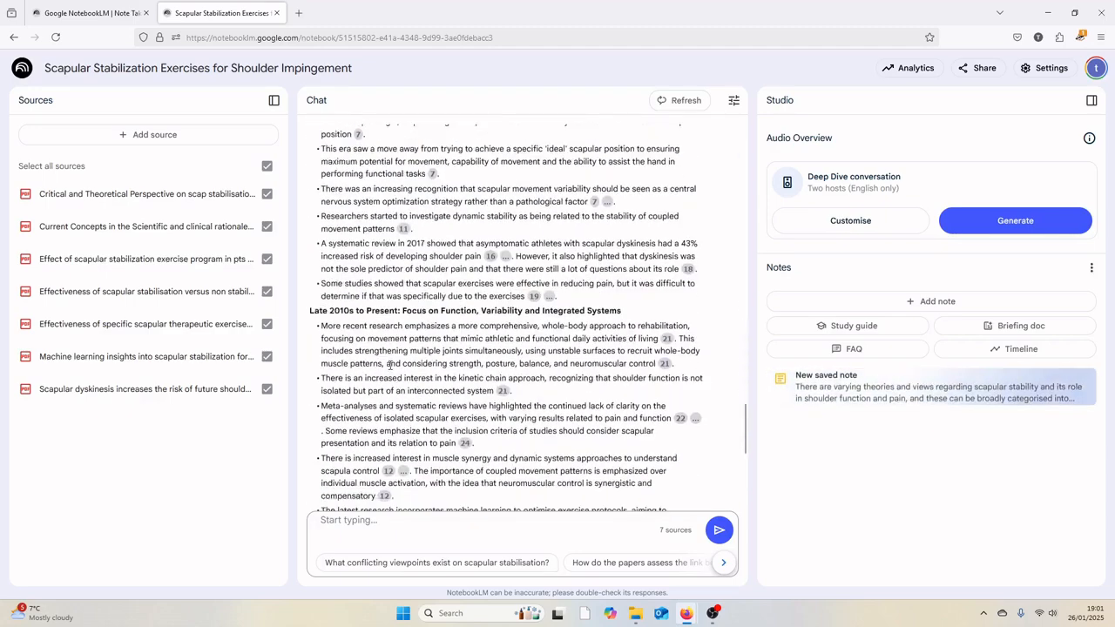
left_click(366, 481)
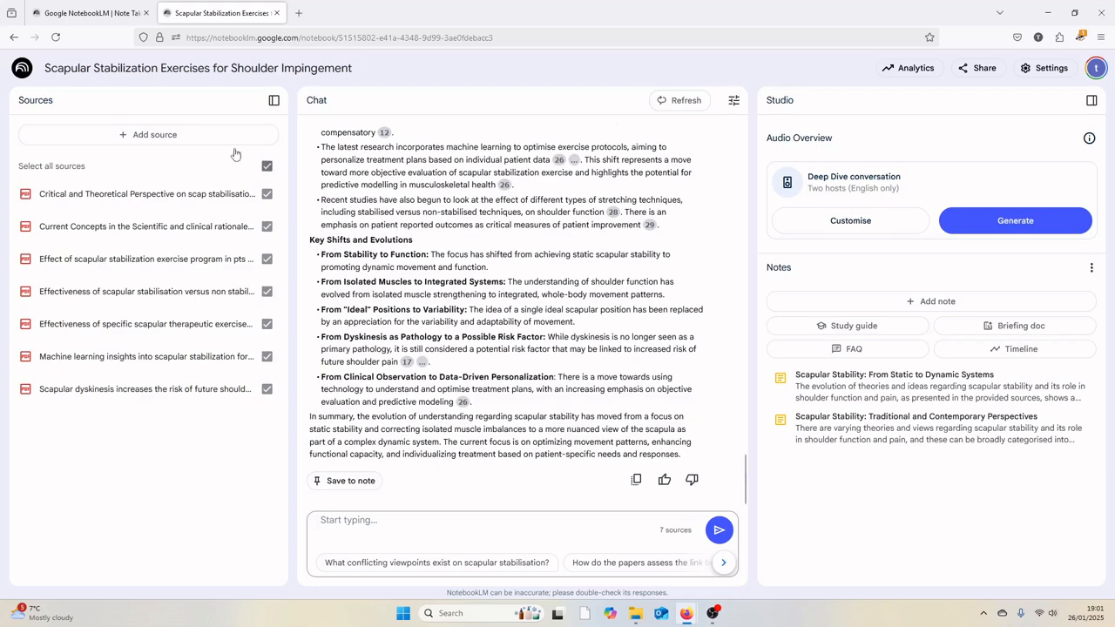
Step: Return to the notebook overview, reopen the Sex Differences in Tendon Health notebook and look through its saved notes
left_click(19, 74)
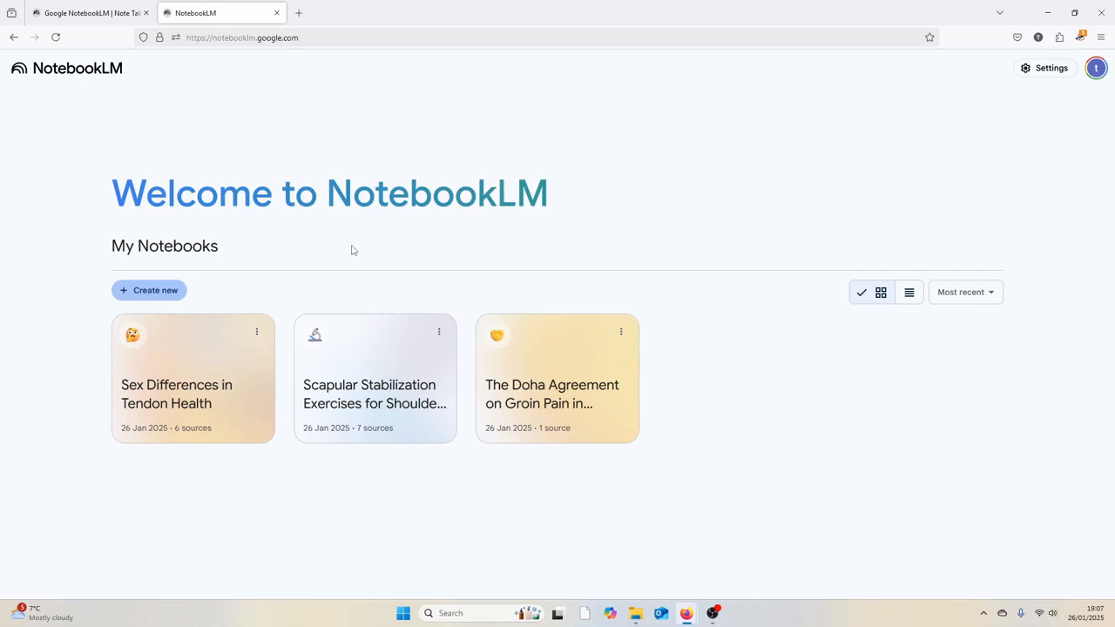
left_click(193, 378)
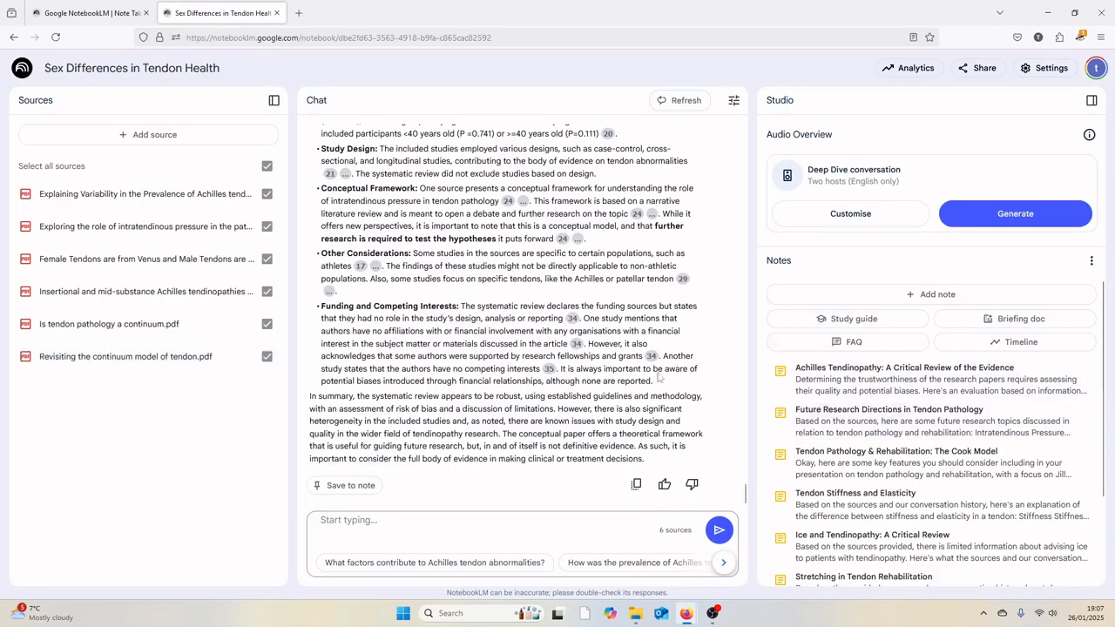
scroll(561, 251, "up", 2)
scroll(560, 251, "down", 2)
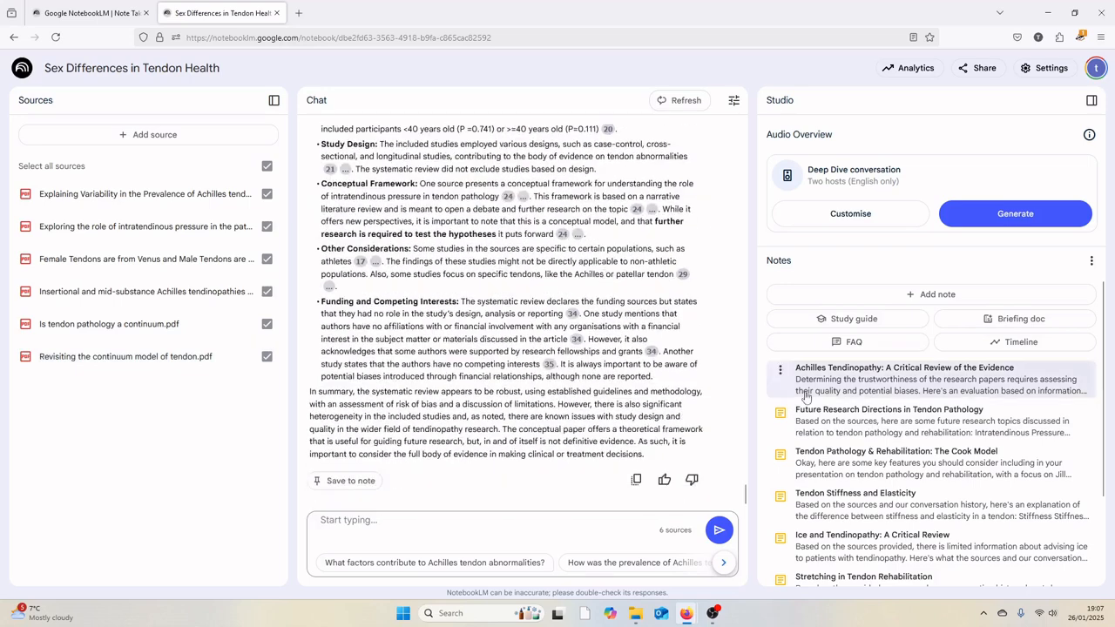
scroll(858, 418, "down", 2)
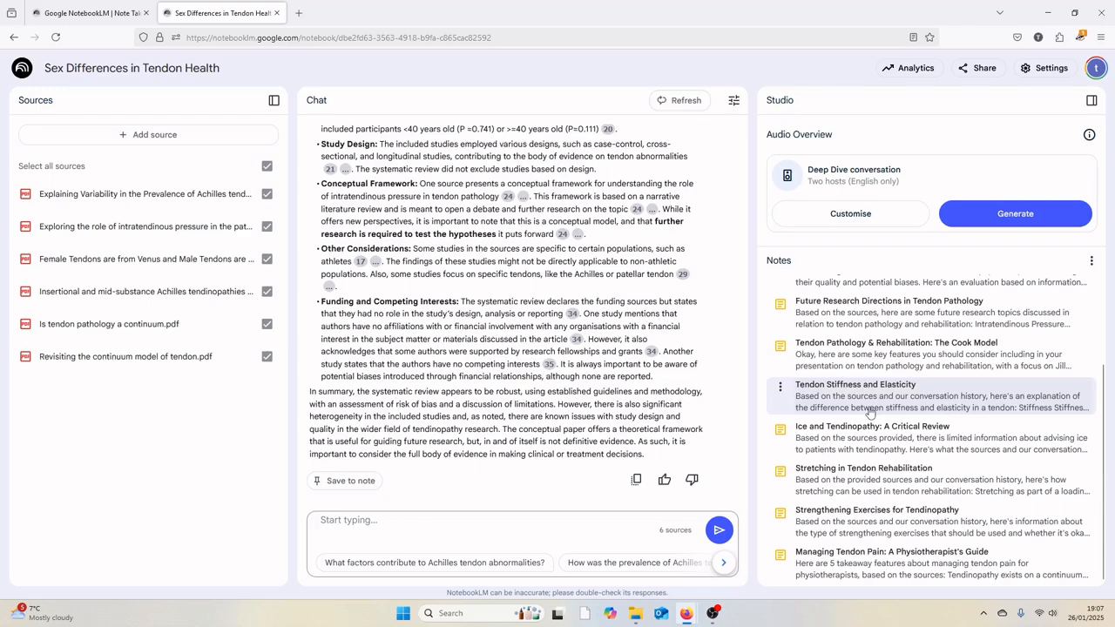
Step: Open the saved note Strengthening Exercises for Tendinopathy, read it through and return to the notes list
left_click(896, 512)
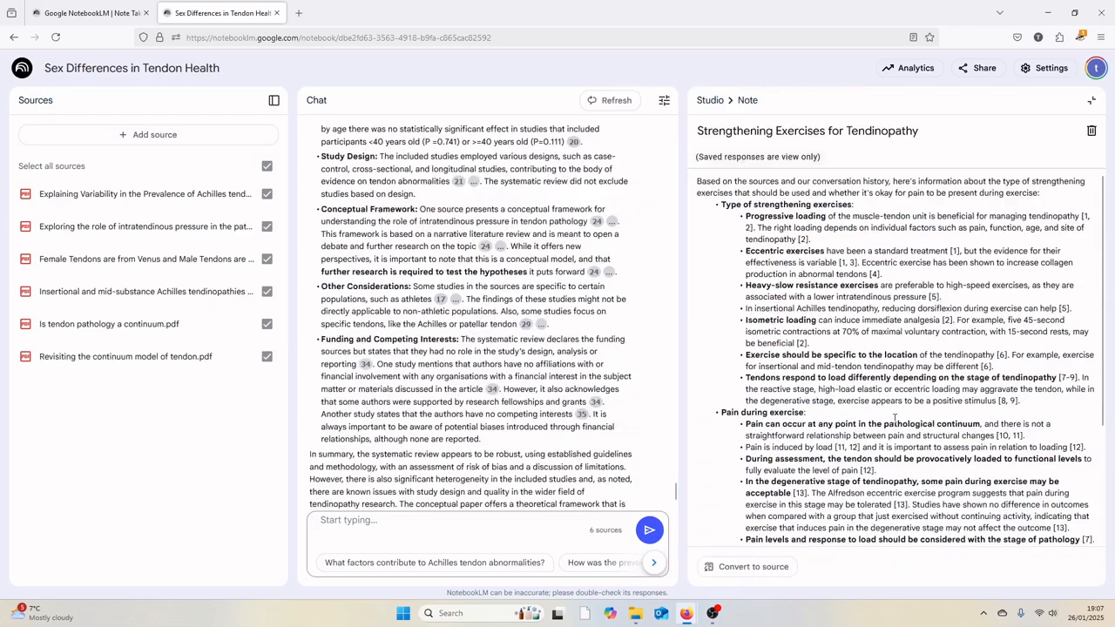
scroll(831, 257, "down", 3)
scroll(841, 287, "up", 3)
scroll(841, 290, "down", 3)
scroll(841, 291, "up", 3)
left_click(714, 101)
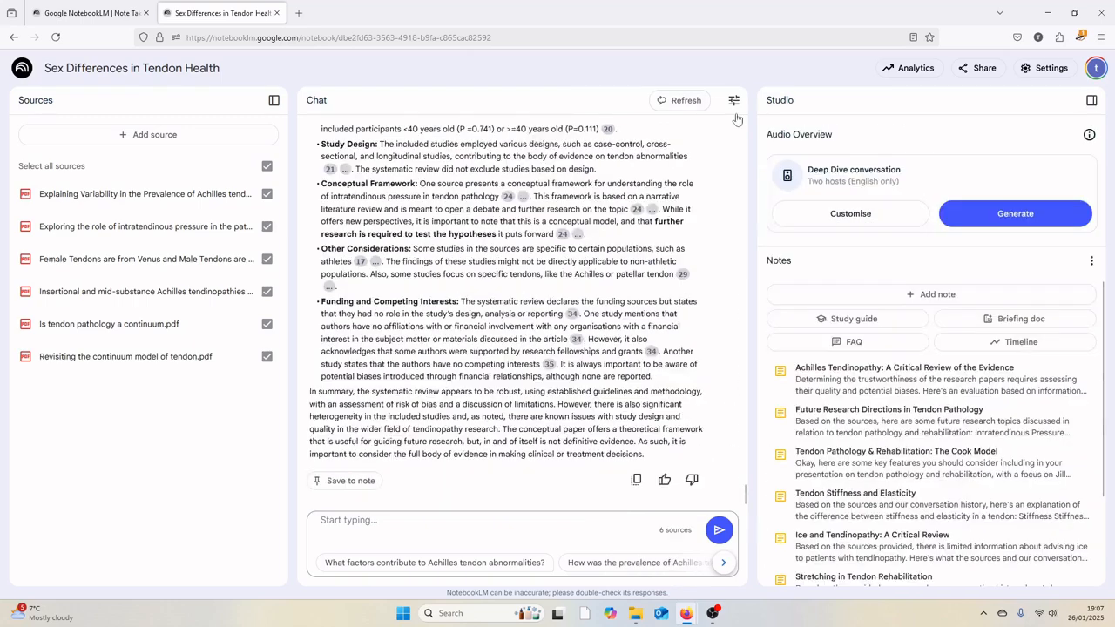
Step: Convert the note Strengthening Exercises for Tendinopathy to a source and close the note
scroll(862, 523, "down", 2)
left_click(862, 523)
left_click(774, 567)
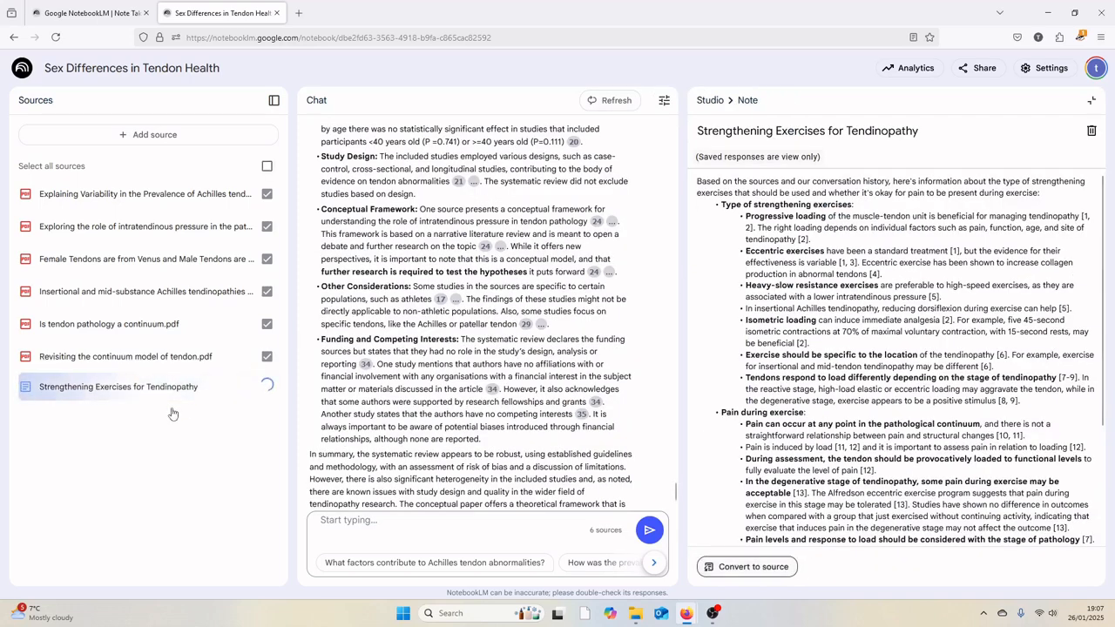
left_click(710, 100)
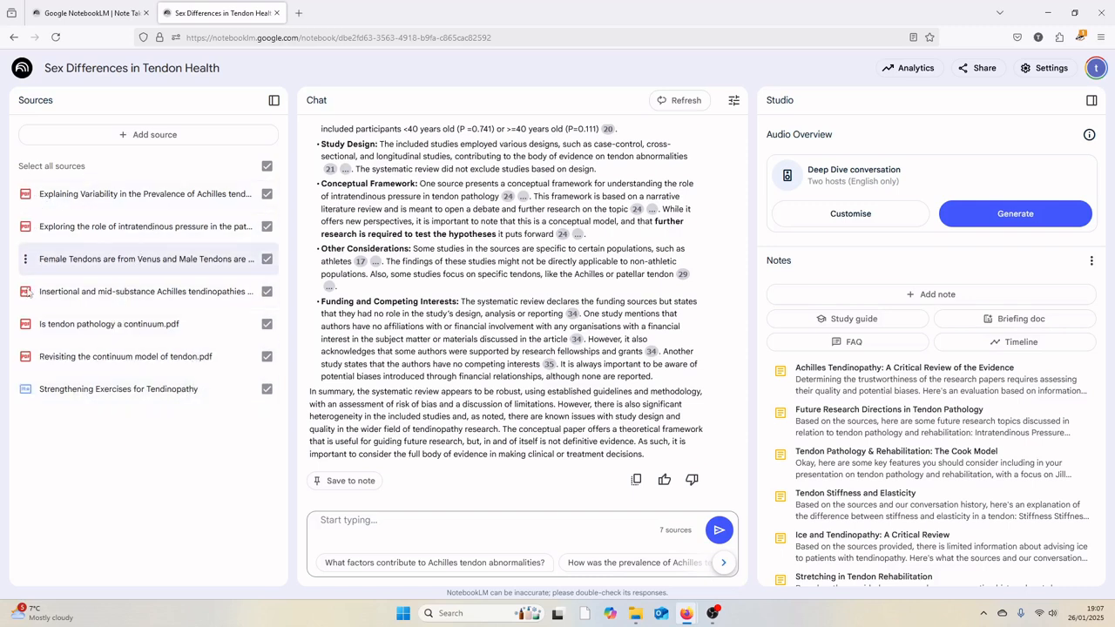
Step: Remove the sources Revisiting the continuum model of tendon.pdf and Is tendon pathology a continuum.pdf from the notebook
left_click(26, 361)
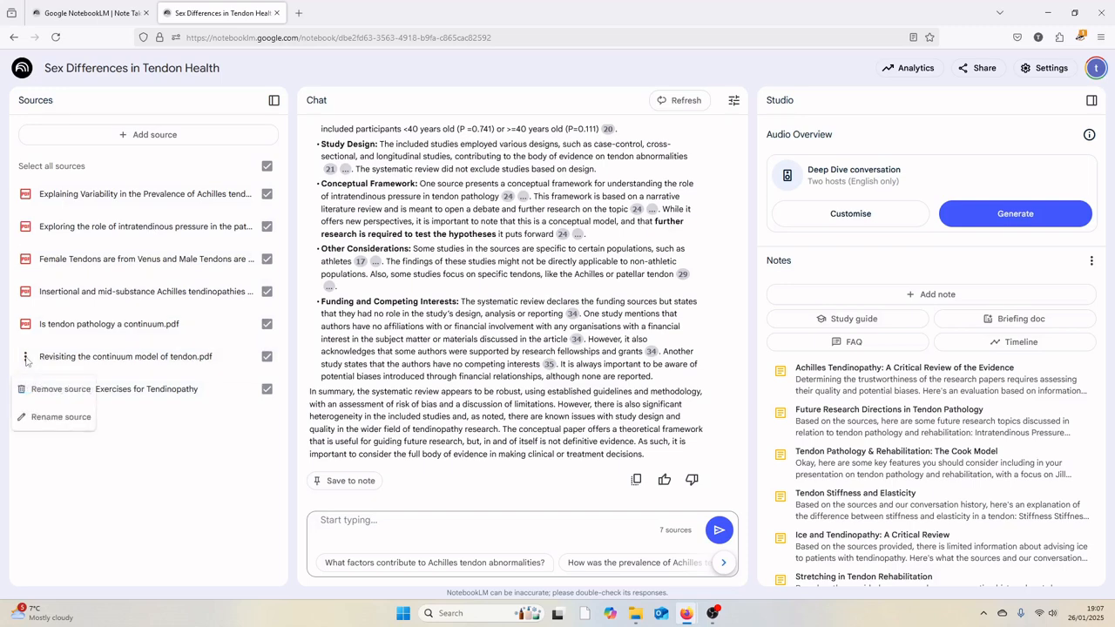
left_click(61, 390)
left_click(664, 346)
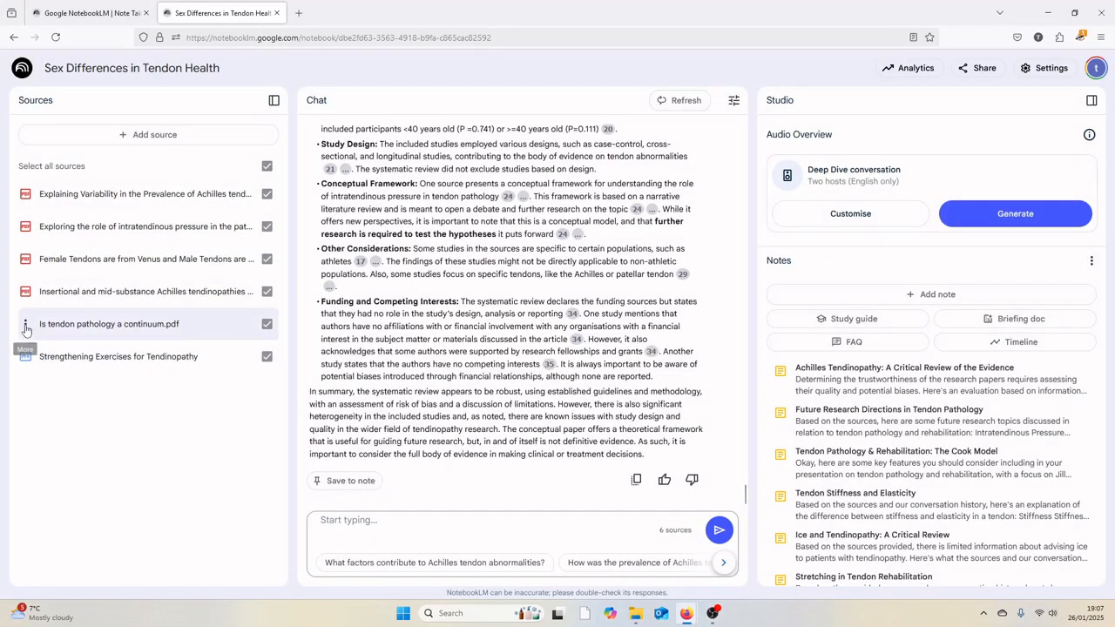
left_click(77, 381)
left_click(652, 370)
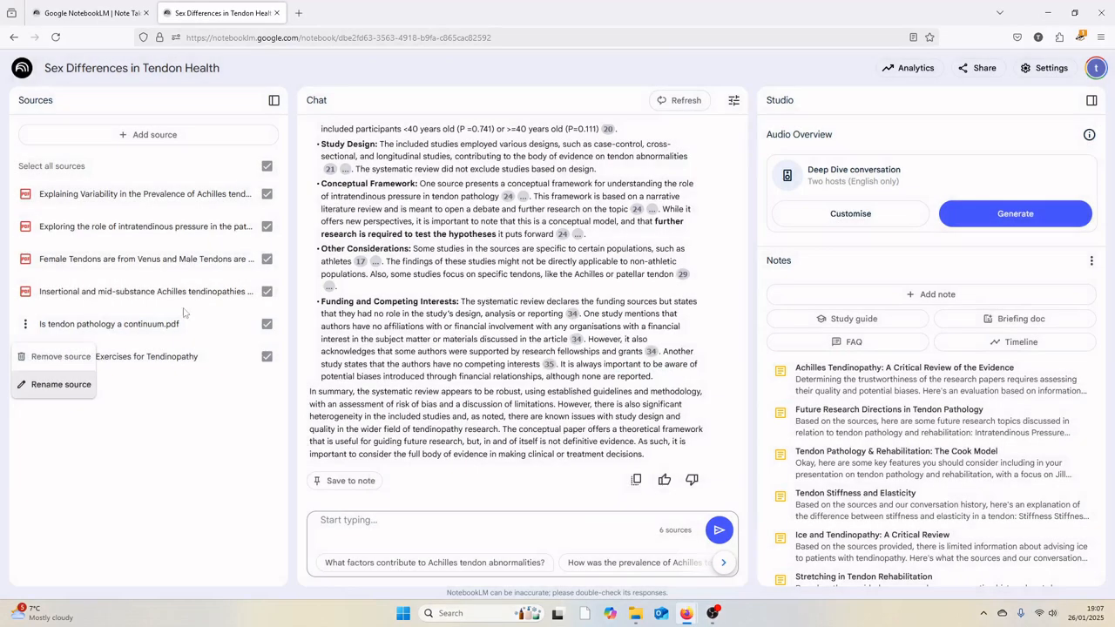
left_click(52, 356)
left_click(666, 347)
Step: Remove the source PDFs on insertional and mid-substance Achilles tendinopathies and on female tendons from Venus and male tendons
left_click(26, 291)
left_click(56, 324)
left_click(893, 345)
left_click(26, 258)
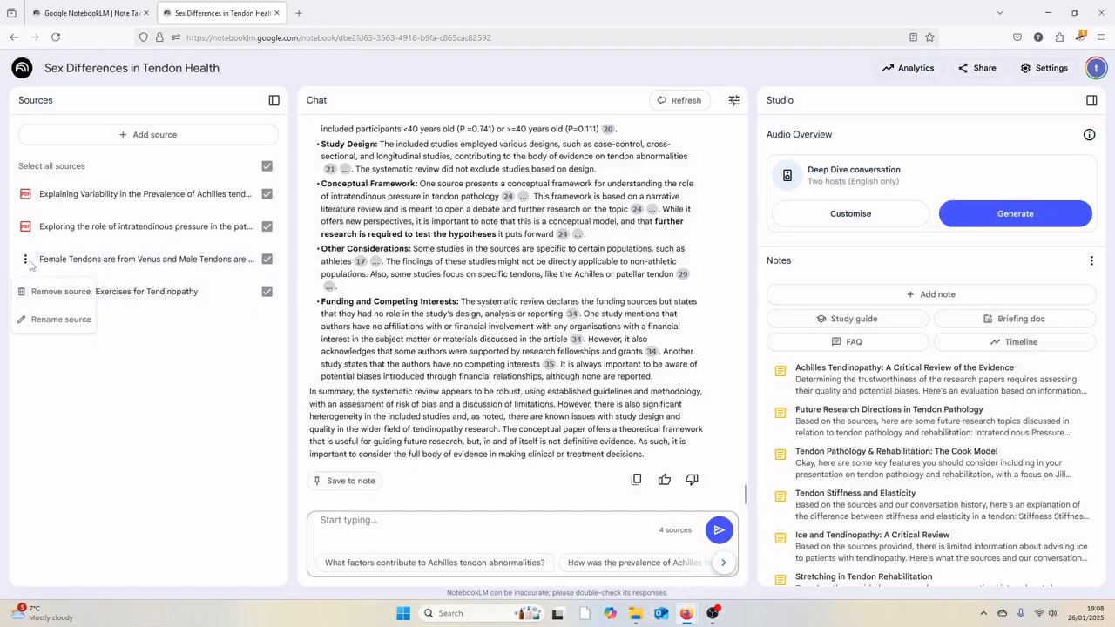
left_click(57, 293)
left_click(725, 343)
Step: Remove the source PDFs on the role of intratendinous pressure and on variability in the prevalence of Achilles tendon abnormalities
left_click(25, 226)
left_click(54, 259)
left_click(775, 343)
left_click(25, 193)
left_click(58, 227)
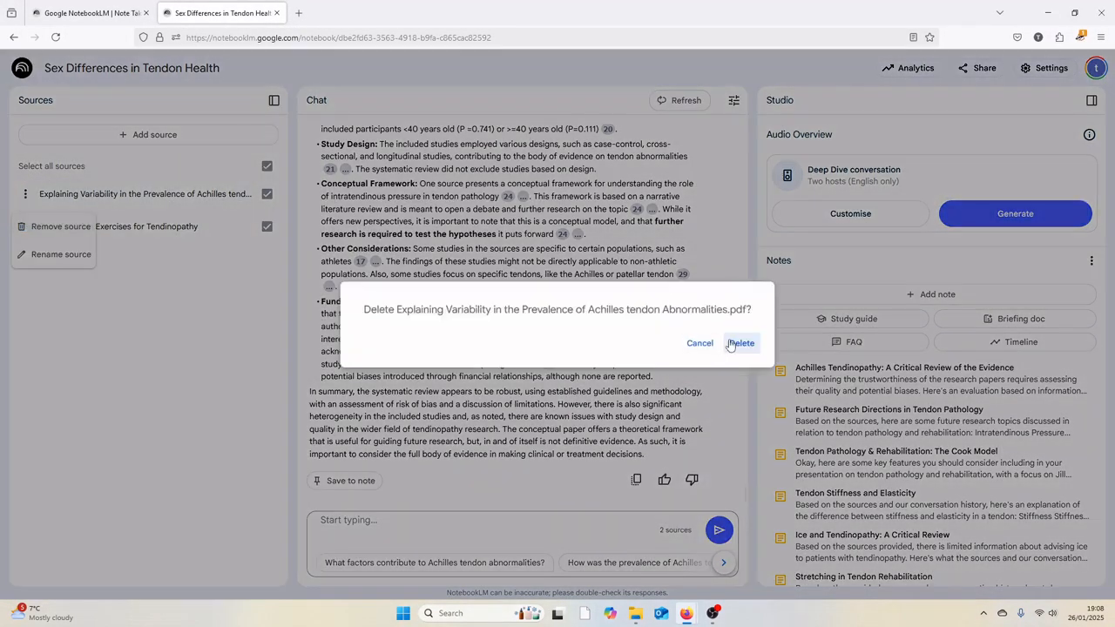
left_click(739, 342)
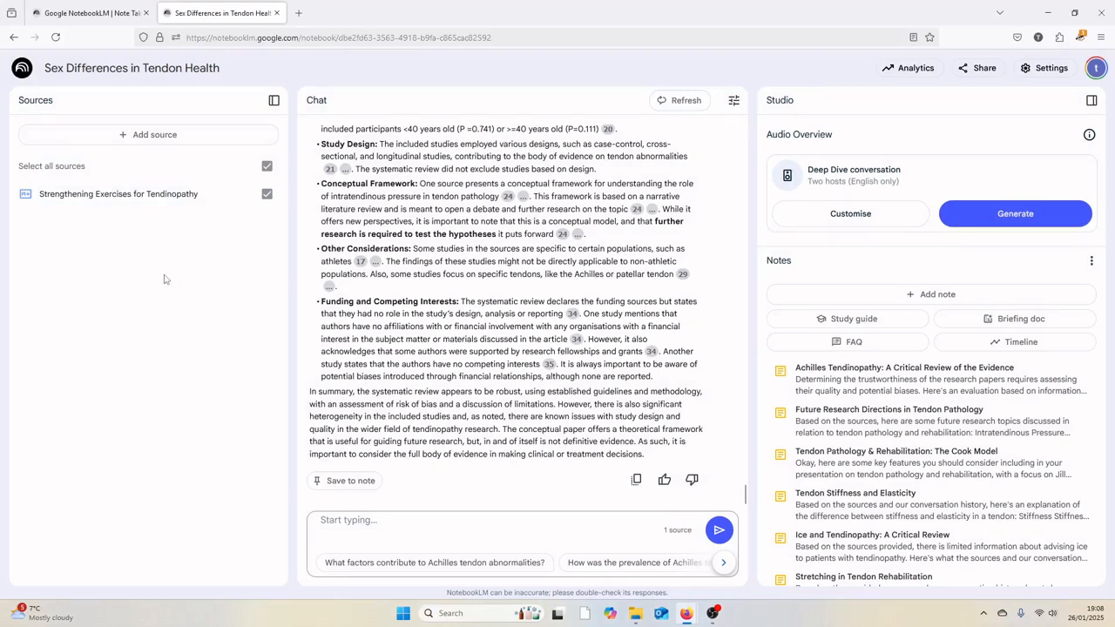
Step: Generate a customised audio overview with the focus "tailor this towards physiotherapy practice" and listen to its opening
left_click(841, 215)
left_click(463, 316)
right_click(463, 316)
left_click(509, 400)
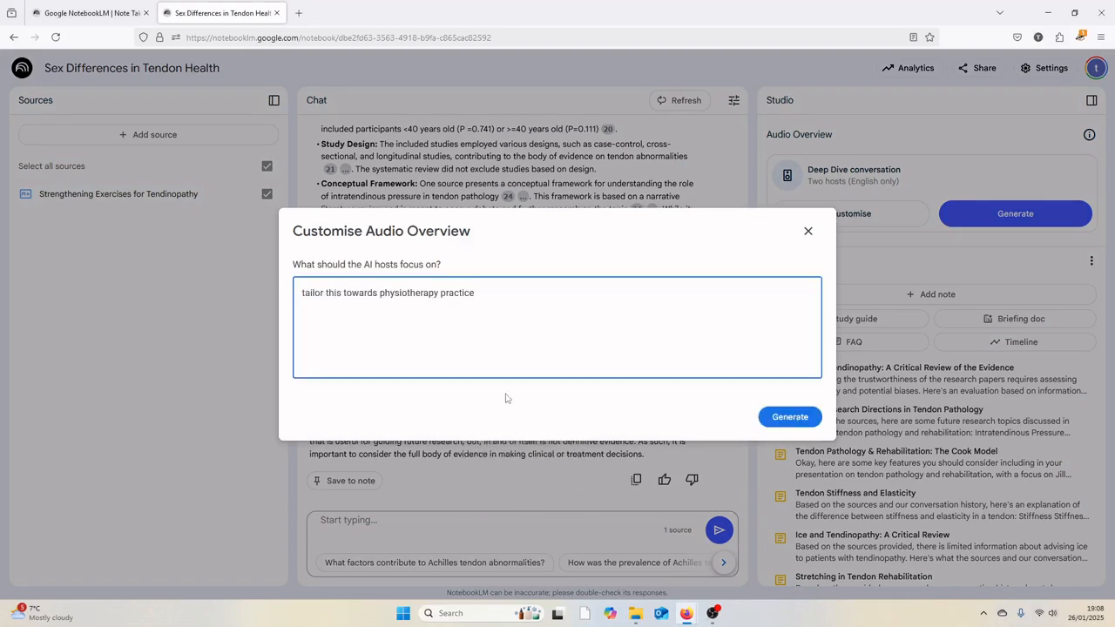
left_click(772, 417)
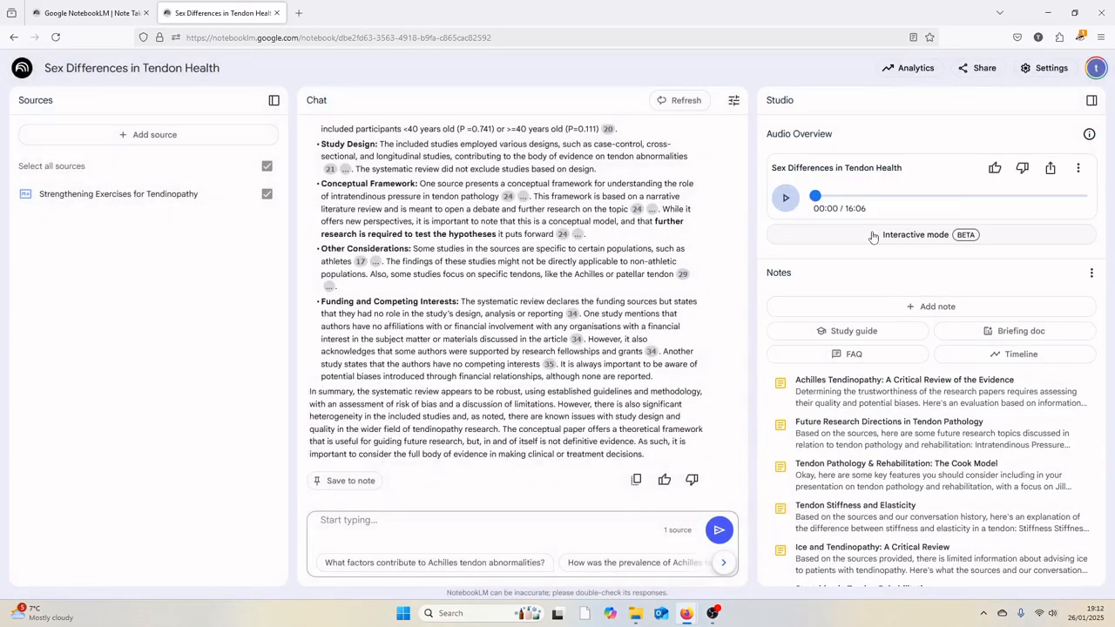
left_click(787, 200)
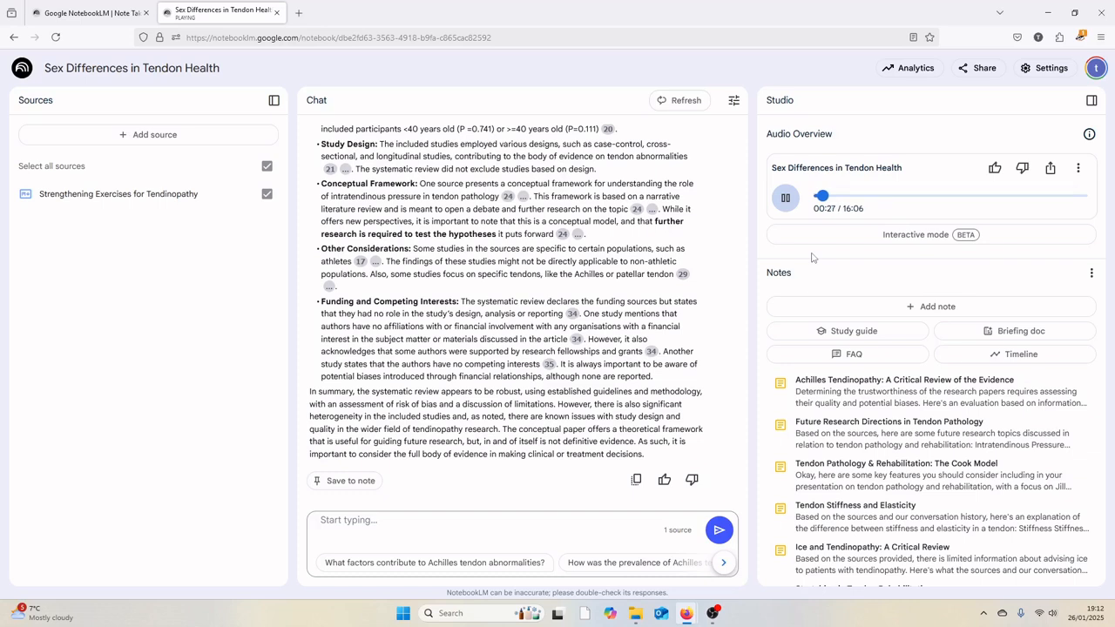
left_click(787, 199)
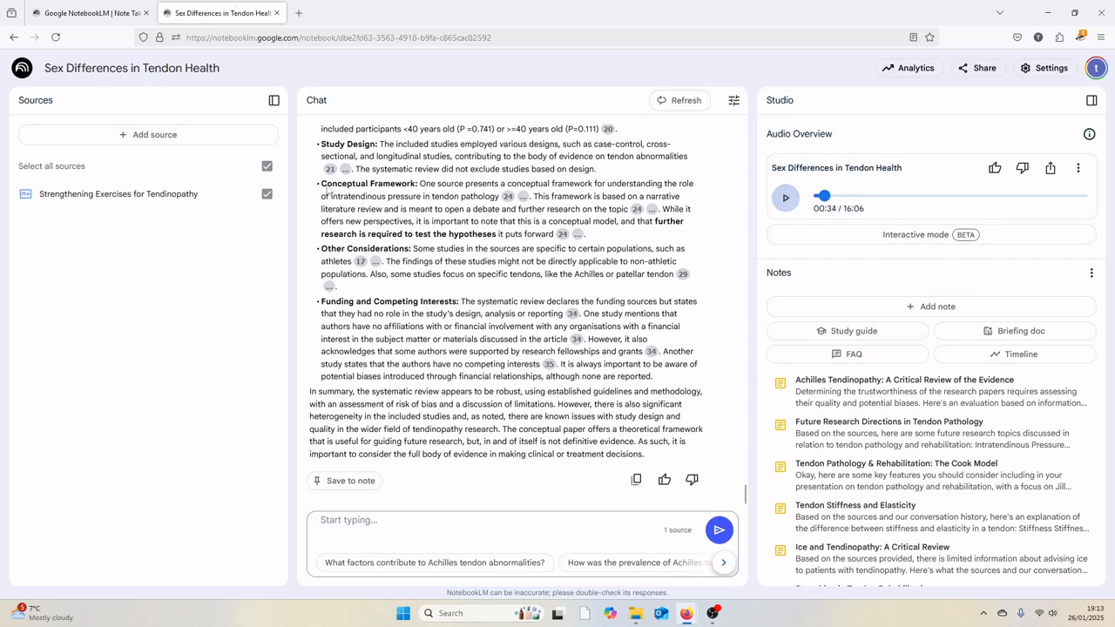
Step: Create a new notebook and upload the three PDFs on returning to sports after hip replacement from the Research papers folder
left_click(28, 75)
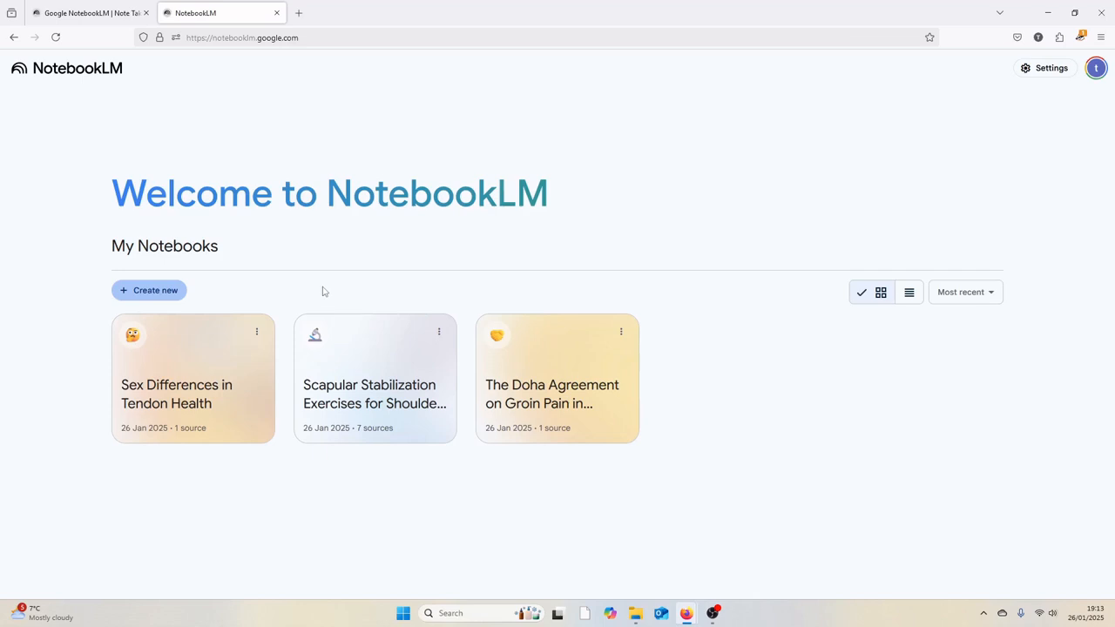
left_click(183, 293)
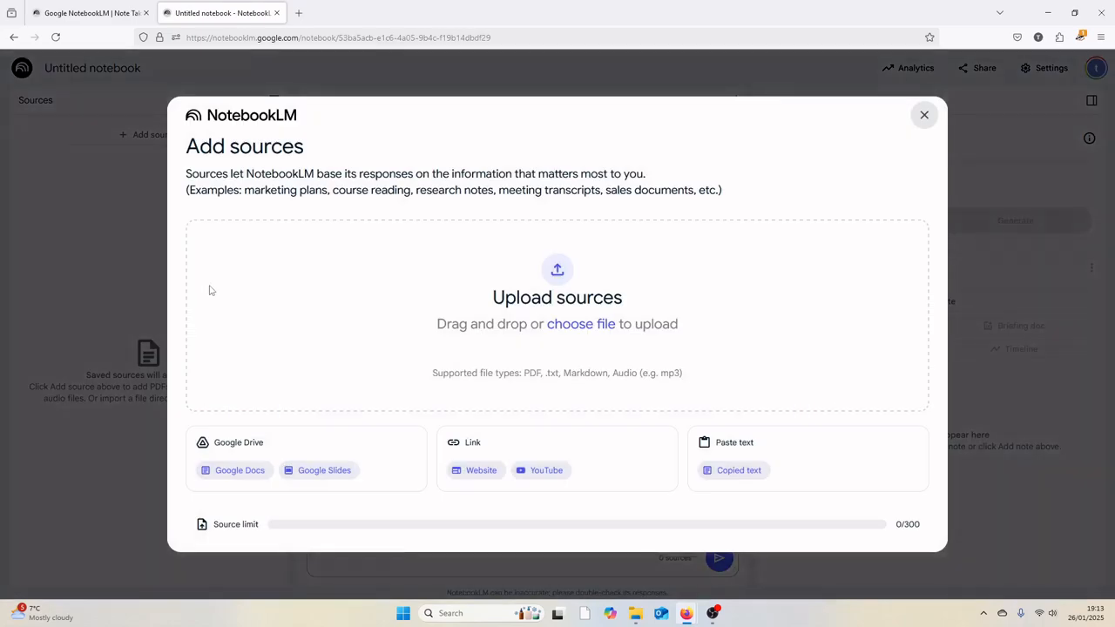
left_click(660, 263)
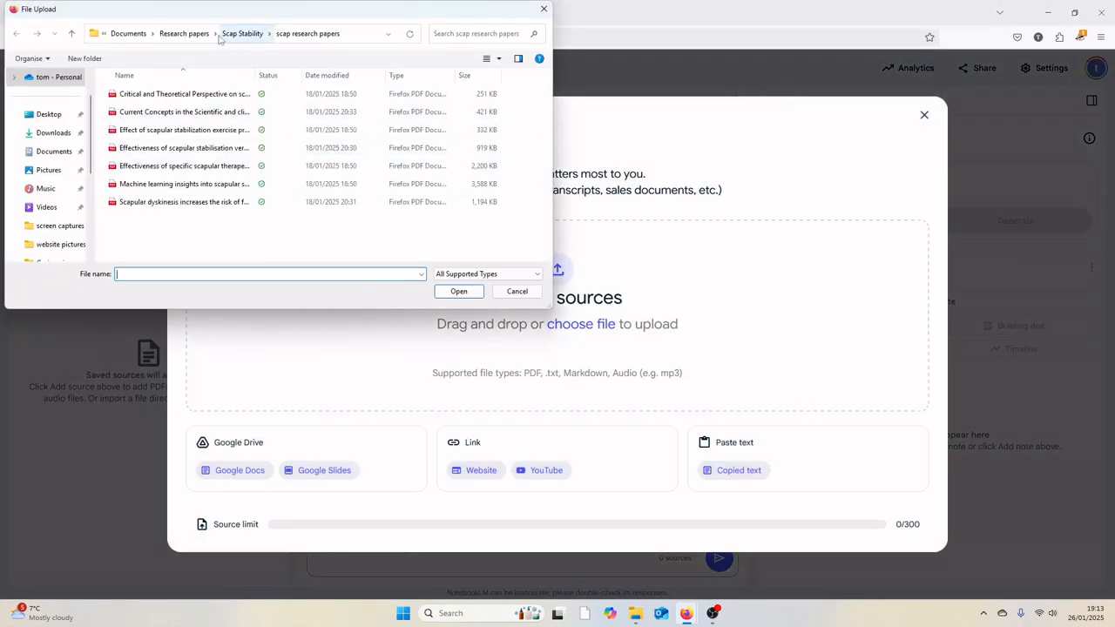
left_click(184, 33)
double_click(182, 148)
left_click_drag(186, 165, 177, 95)
left_click(449, 292)
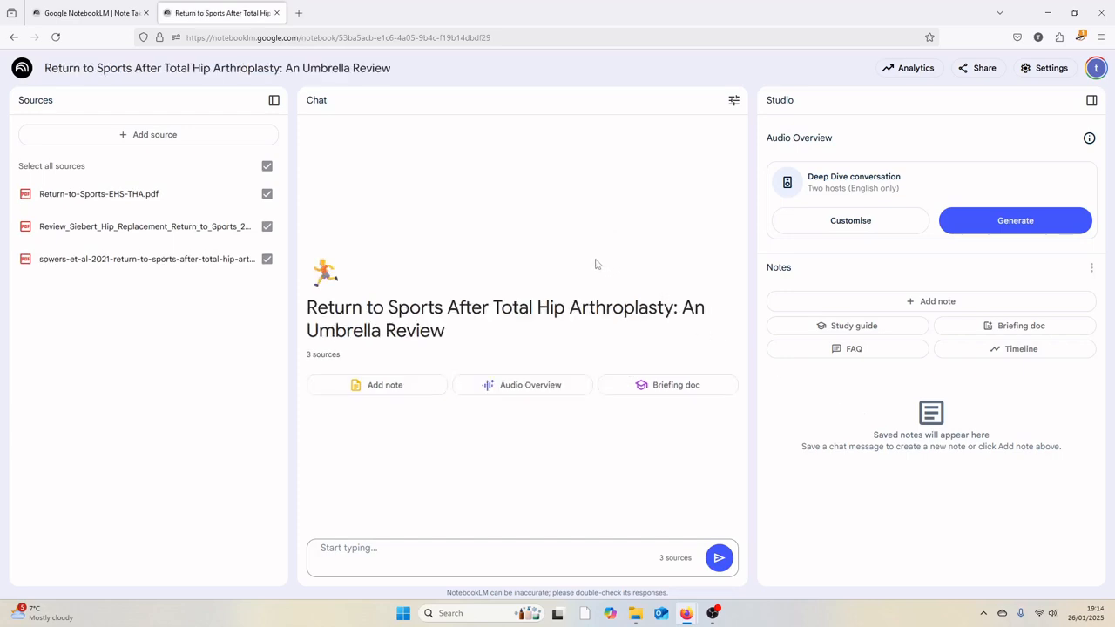
Step: Ask the chat what this research states about returning to running, including timeframes and important notes the findings suggest, and read the answer
right_click(447, 551)
left_click(462, 444)
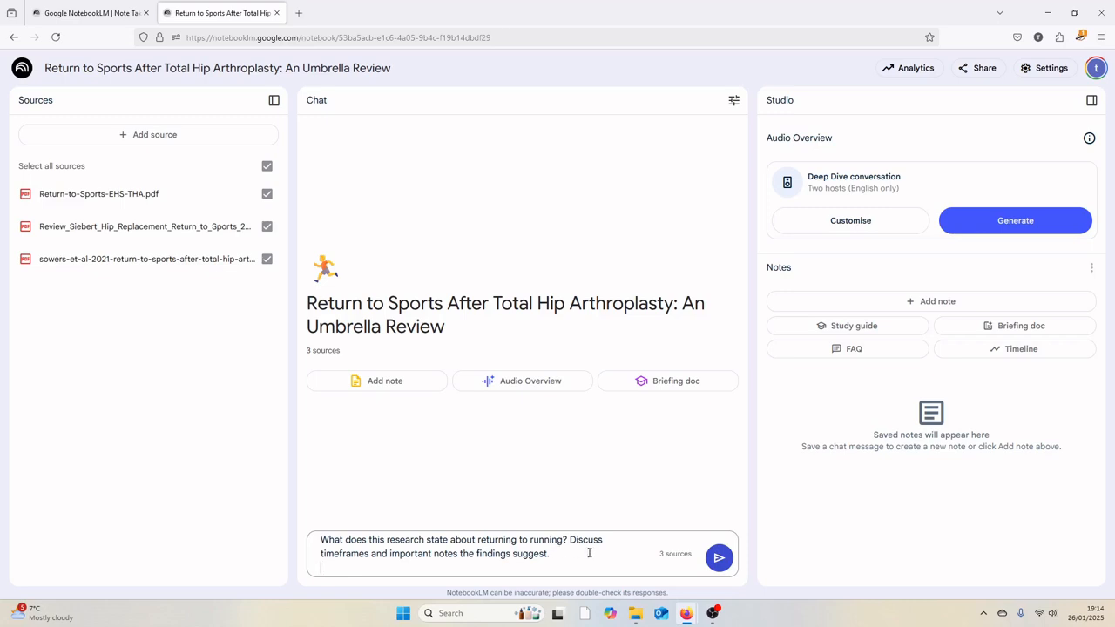
left_click(712, 562)
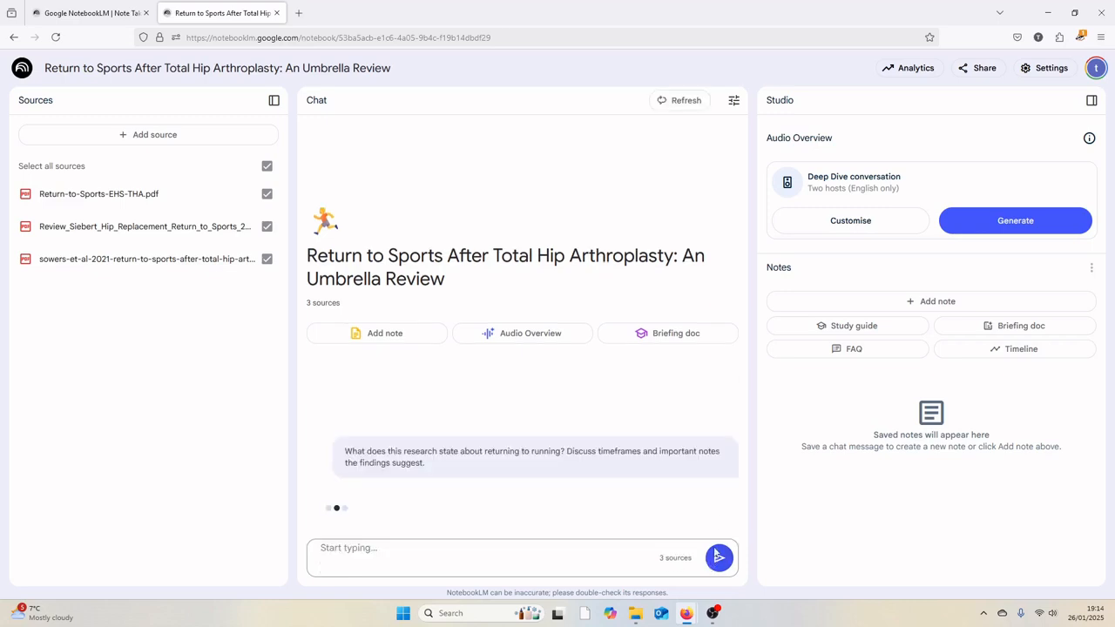
scroll(619, 443, "up", 5)
scroll(618, 443, "up", 2)
scroll(619, 443, "down", 8)
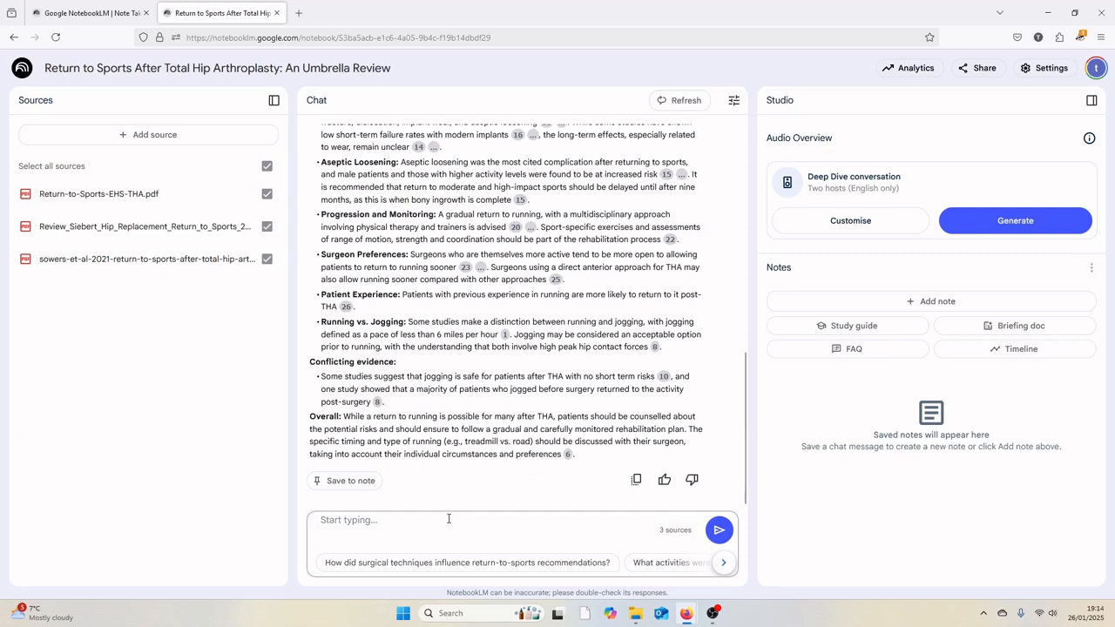
Step: Ask the chat what this research says about returning to cycling, discussing timeframes and important notes the findings suggest
right_click(383, 519)
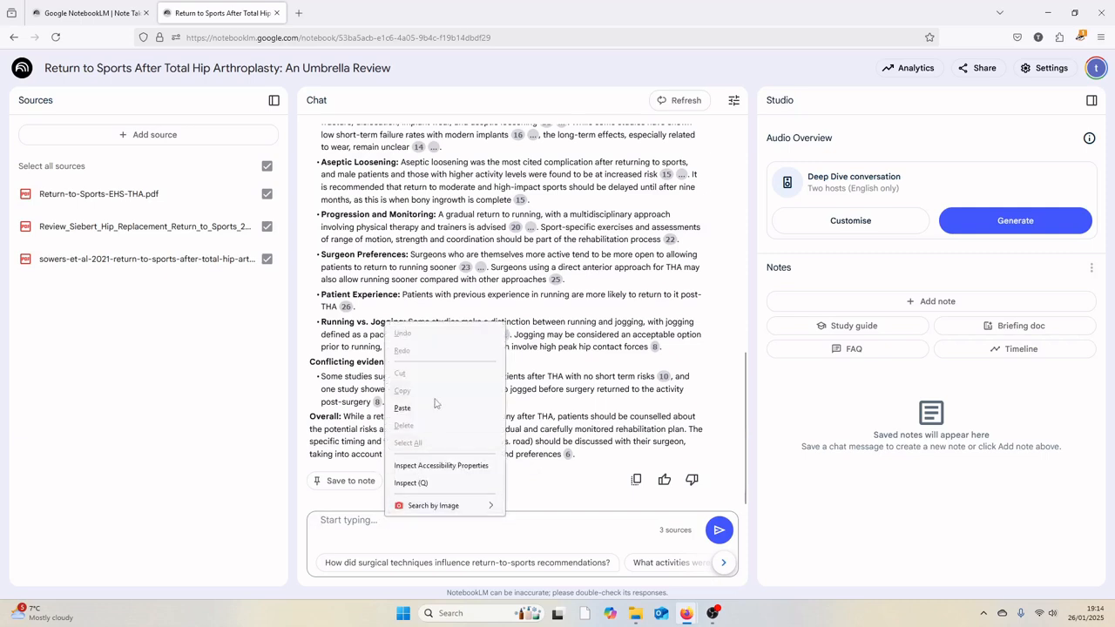
left_click(438, 410)
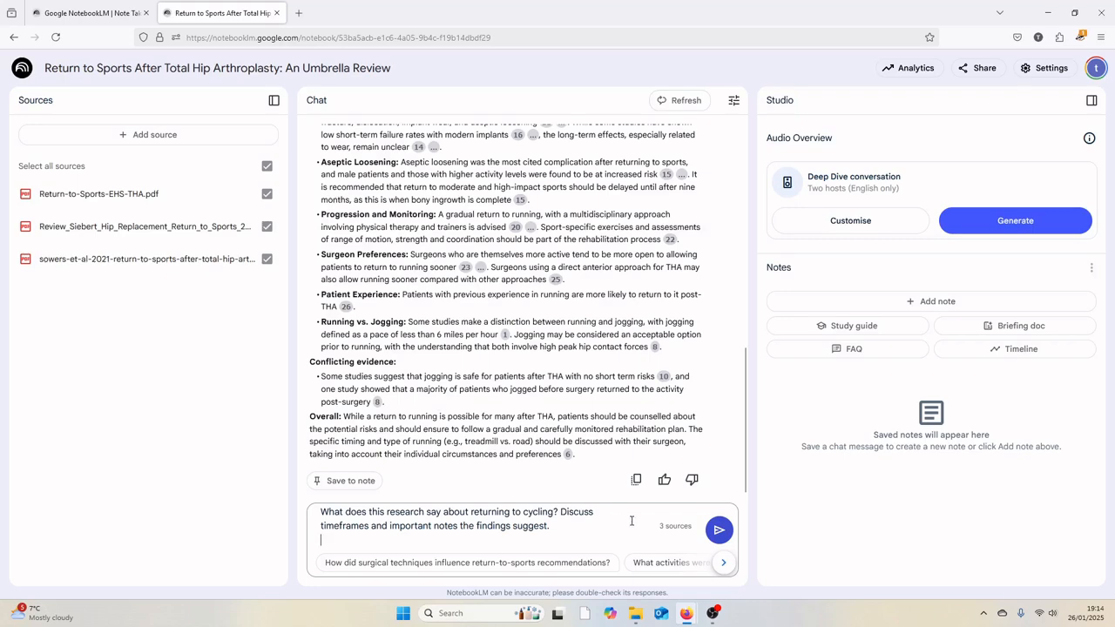
left_click(719, 530)
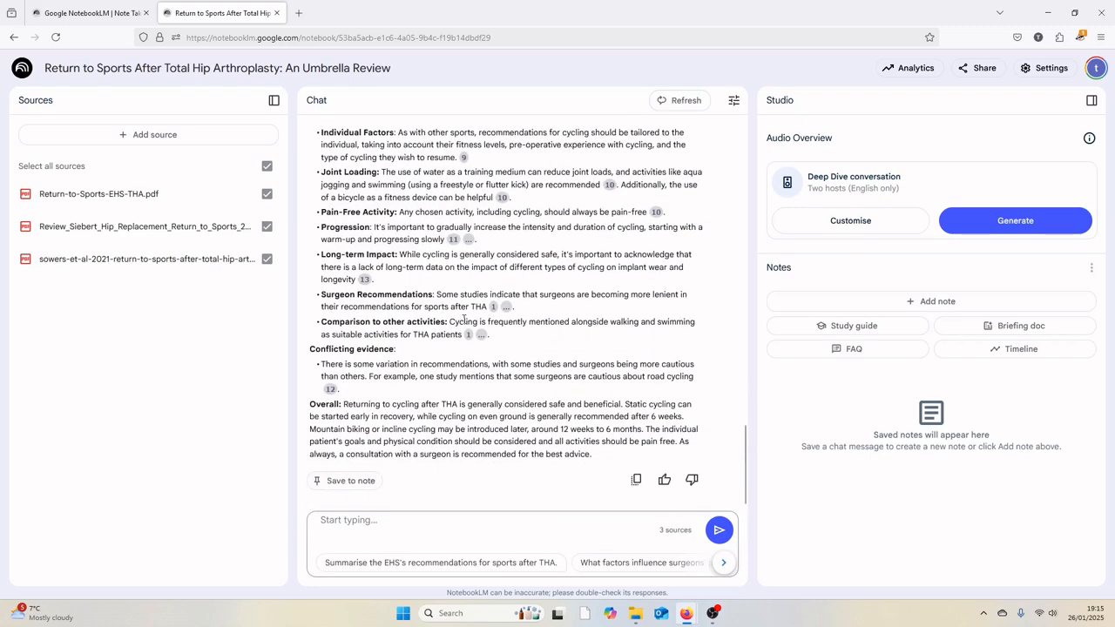
Step: Save the chat answers on returning to running and on returning to cycling as notes
scroll(463, 319, "up", 10)
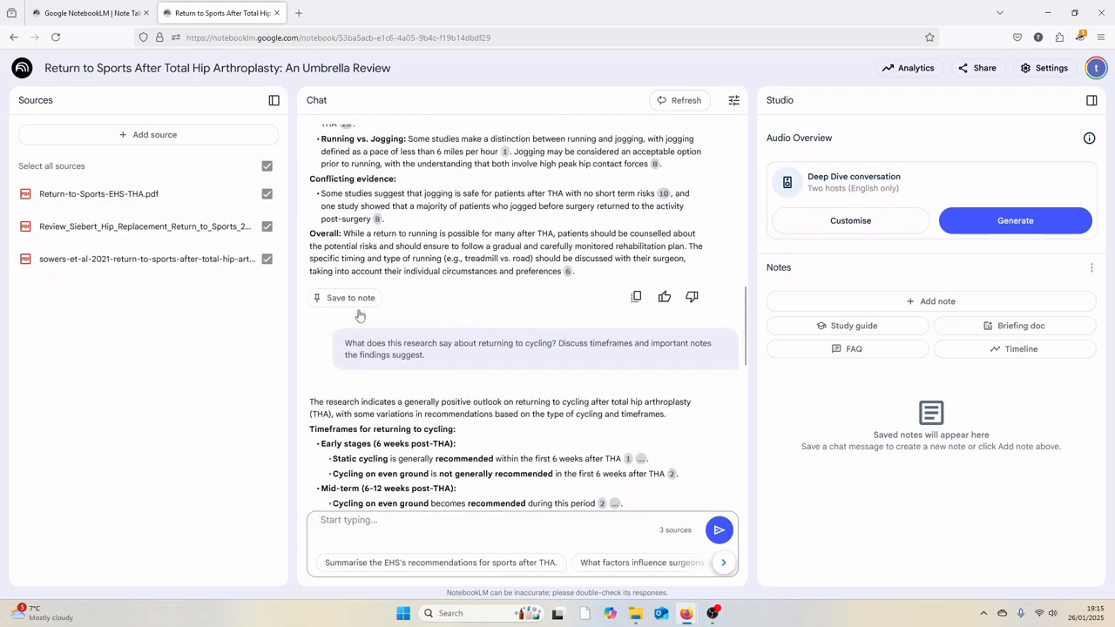
left_click(352, 298)
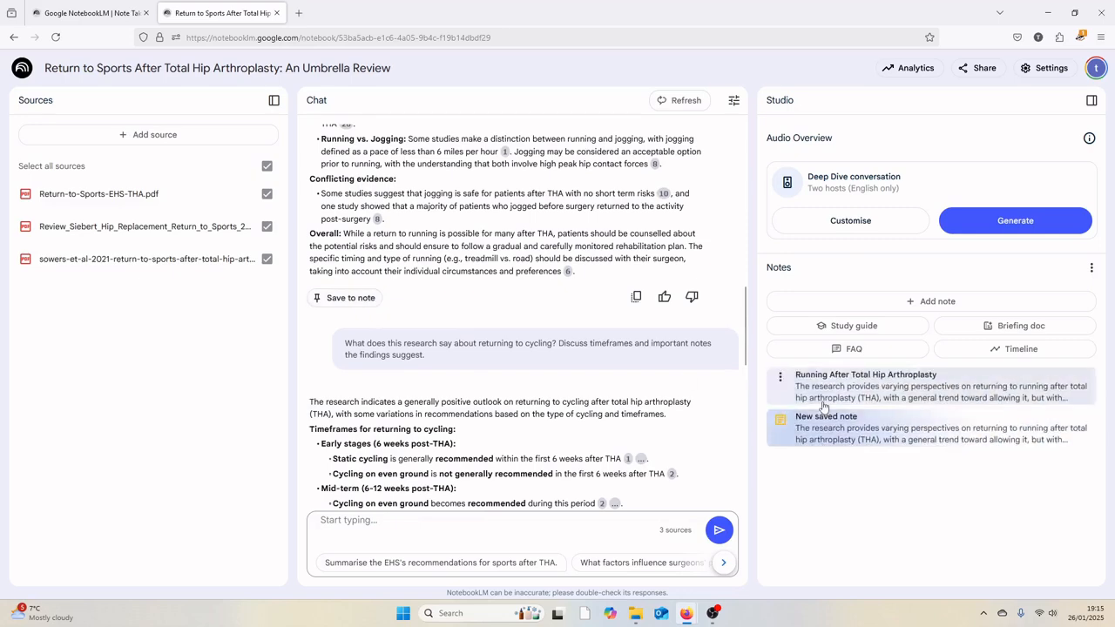
scroll(352, 452, "down", 8)
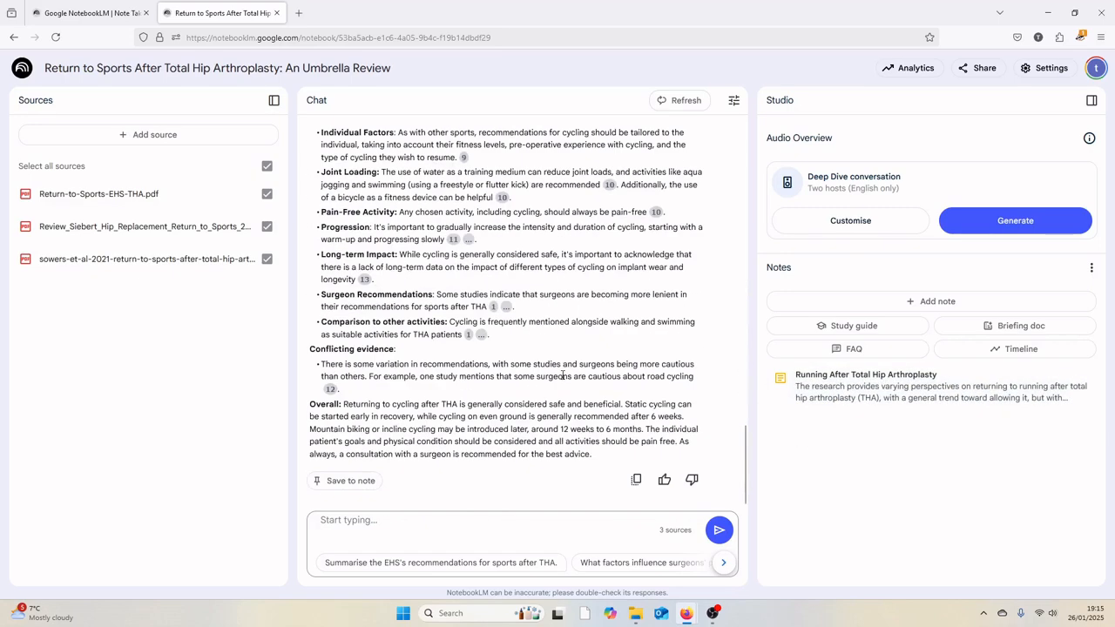
left_click(344, 481)
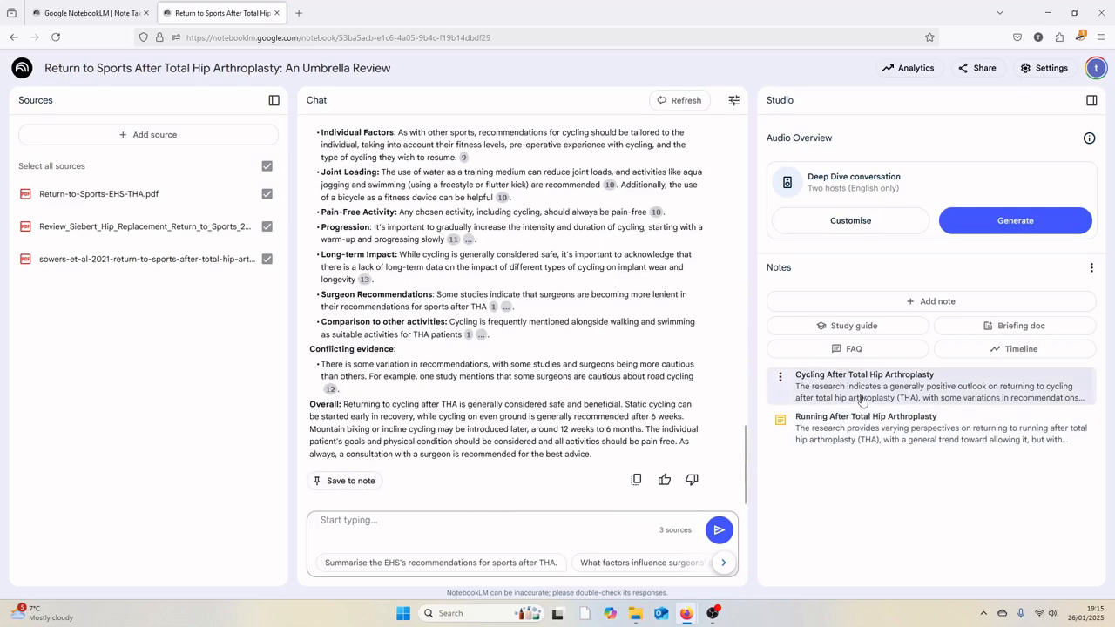
Step: Review the note Running After Total Hip Arthroplasty and convert it to a source
left_click(859, 429)
scroll(858, 406, "down", 3)
scroll(857, 406, "down", 2)
left_click(766, 566)
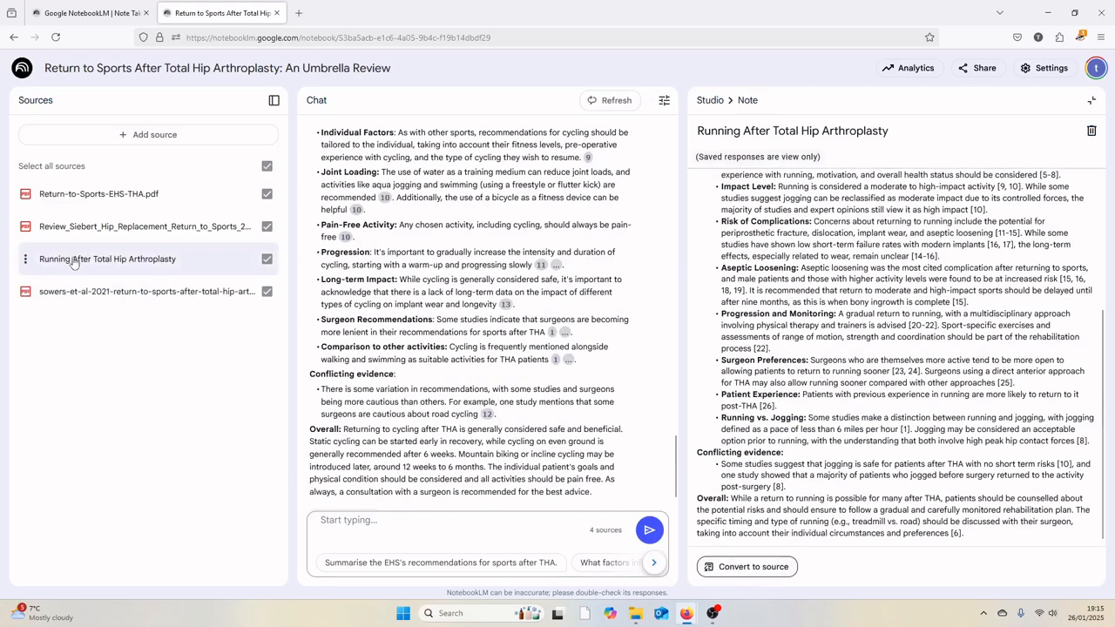
Step: Remove the three uploaded PDFs from the notebook's sources, keeping only Running After Total Hip Arthroplasty
left_click(25, 226)
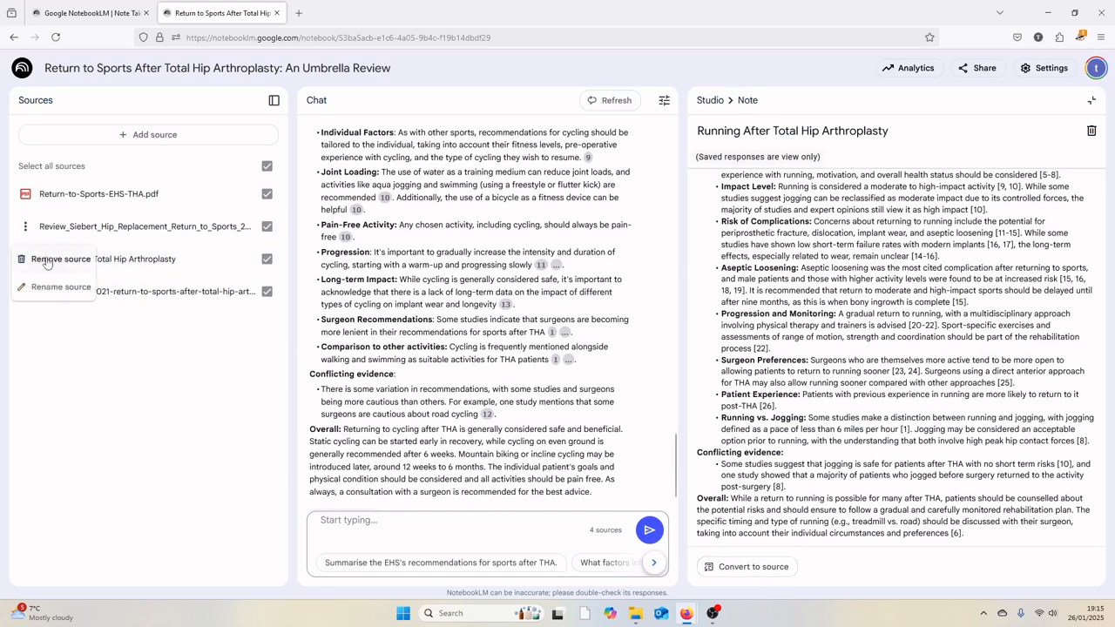
left_click(54, 258)
left_click(721, 342)
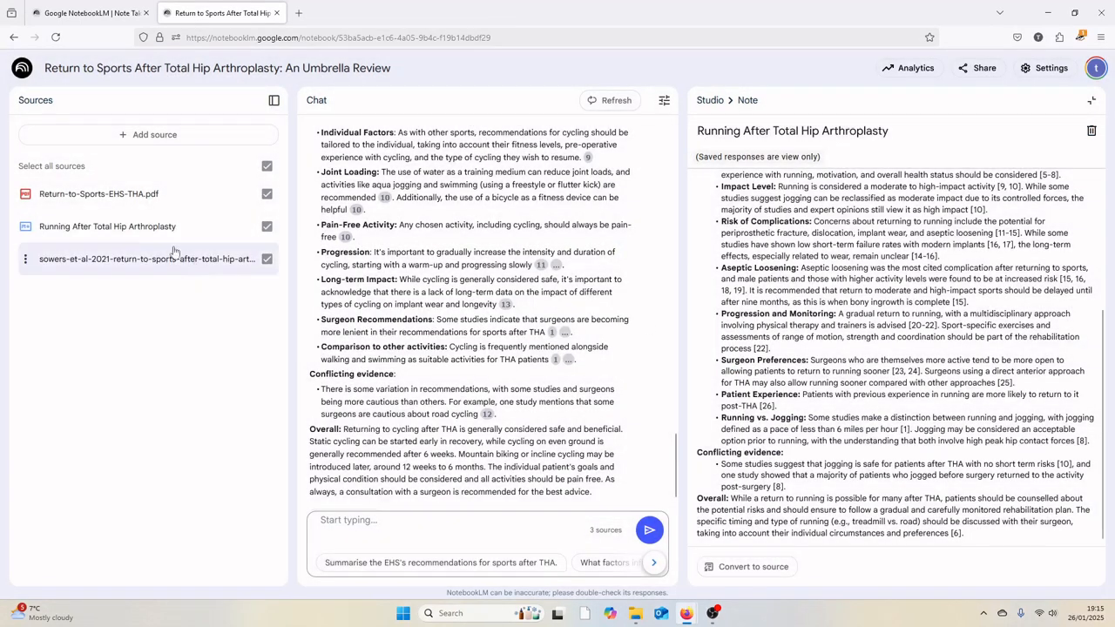
left_click(25, 193)
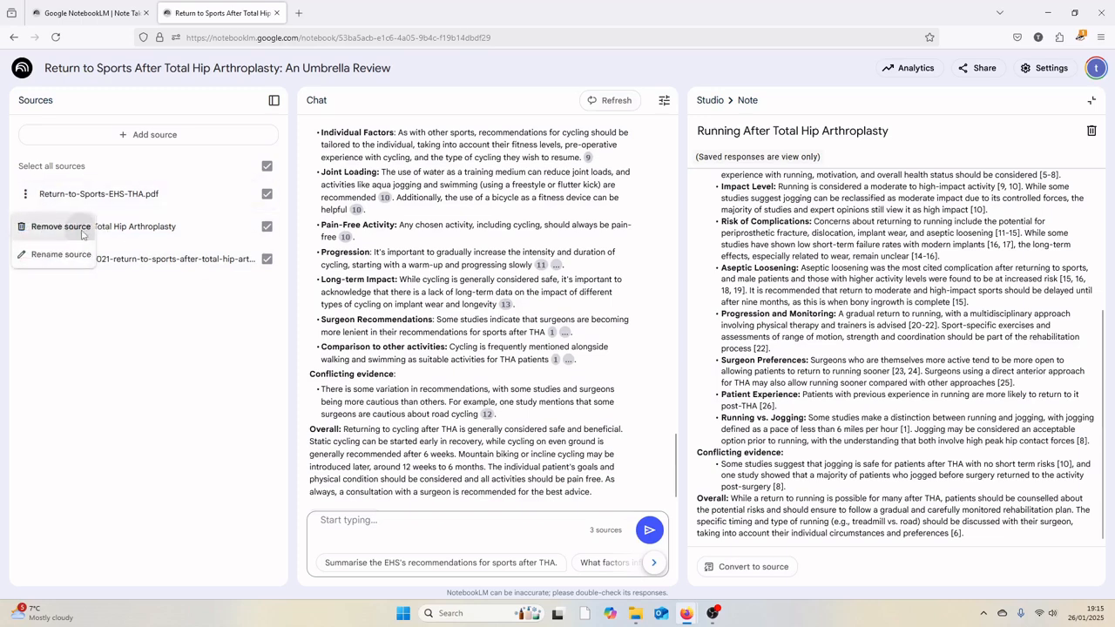
left_click(75, 226)
left_click(638, 343)
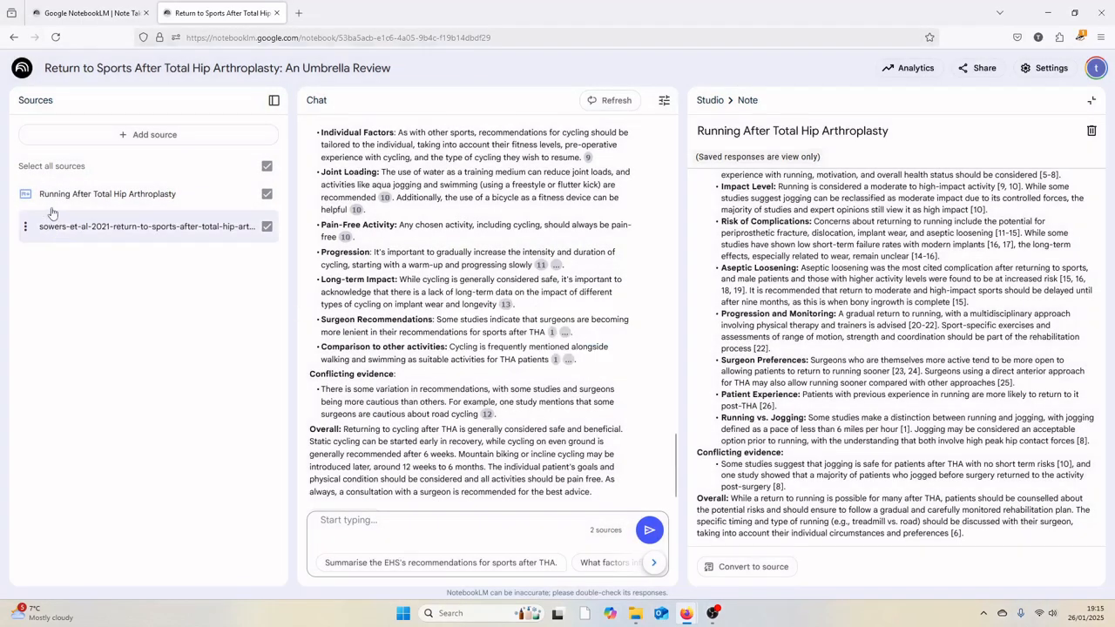
left_click(26, 228)
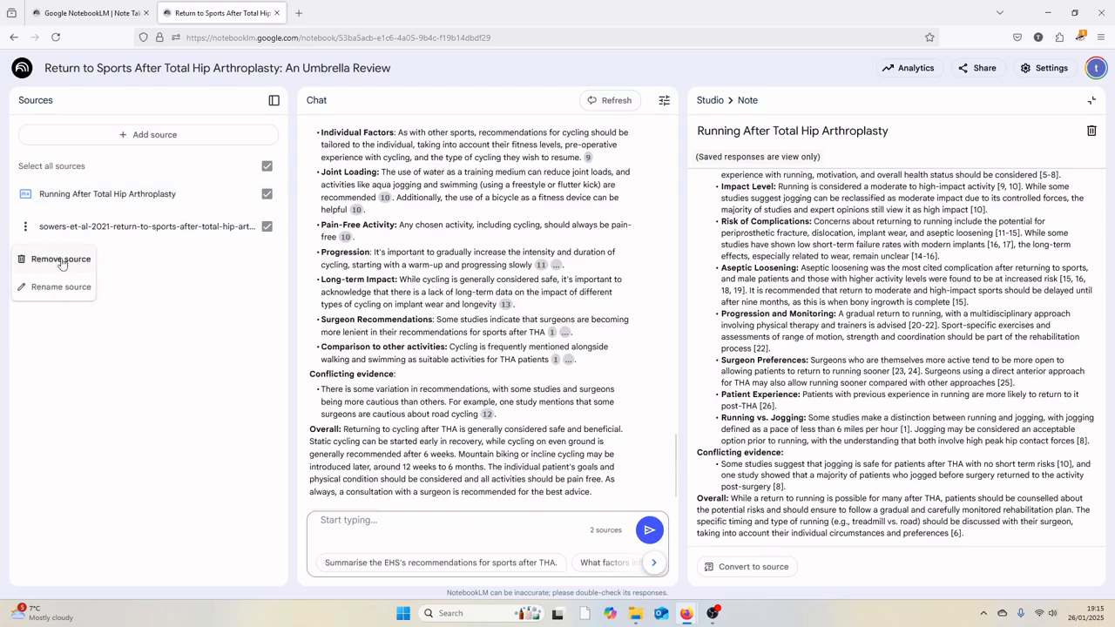
left_click(59, 259)
left_click(836, 344)
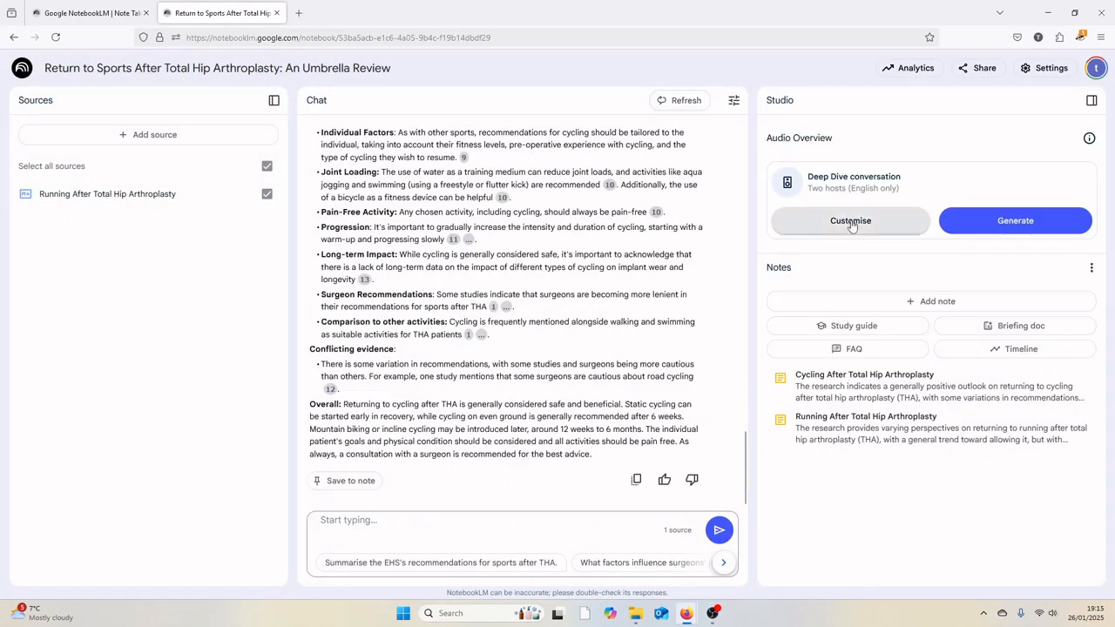
Step: Generate a customised audio overview with the focus "Create an engaging podcast for a patient to understand the findings." and listen to its opening
left_click(853, 224)
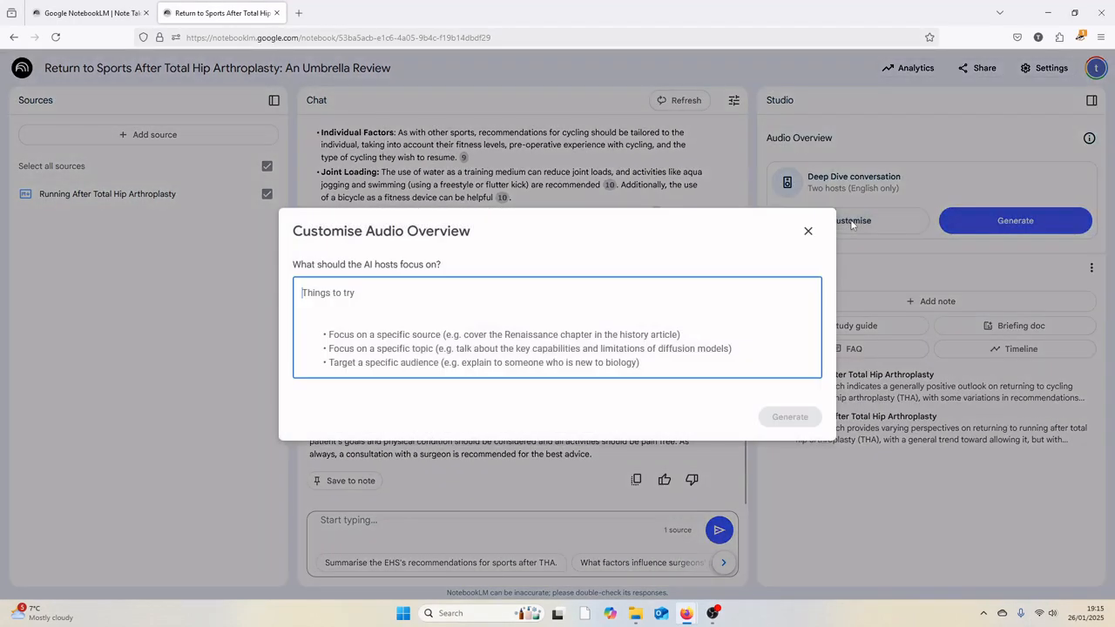
right_click(561, 346)
left_click(610, 432)
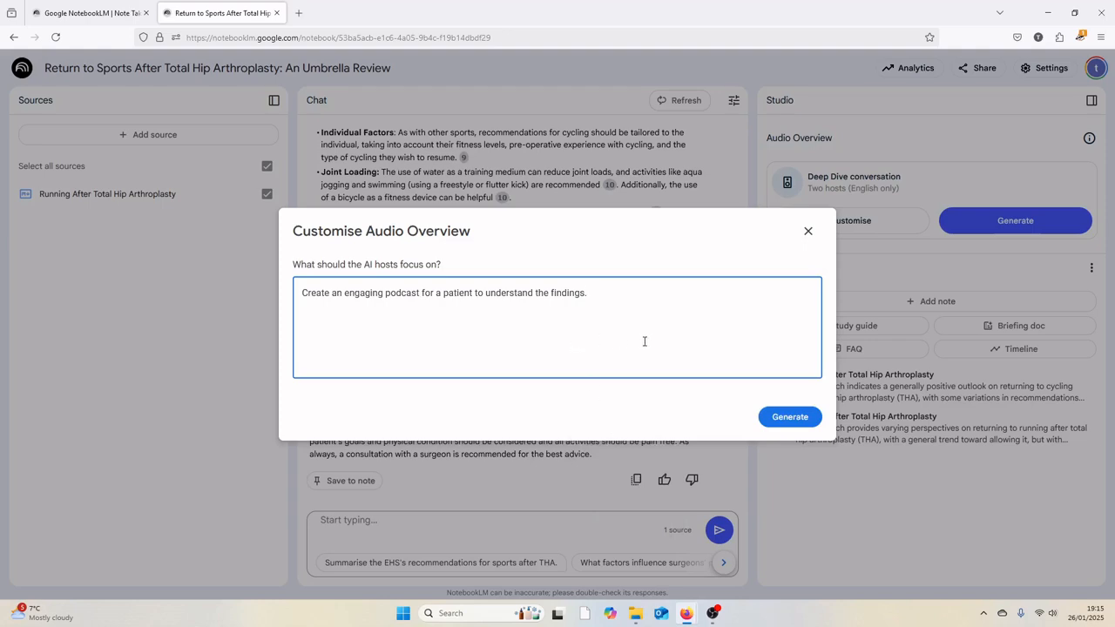
left_click(789, 417)
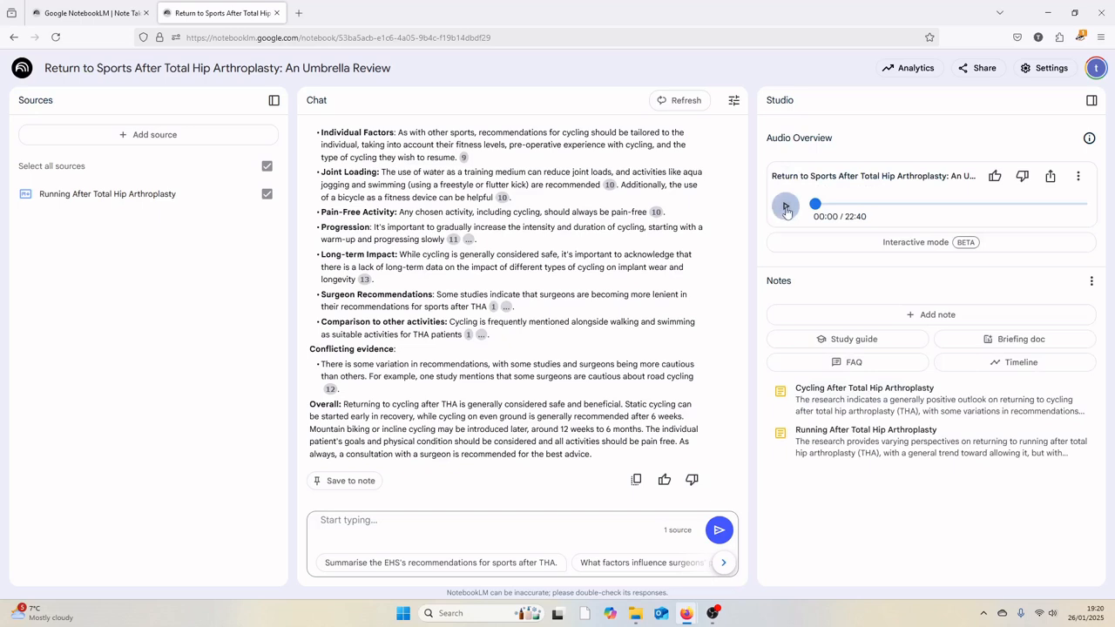
left_click(786, 208)
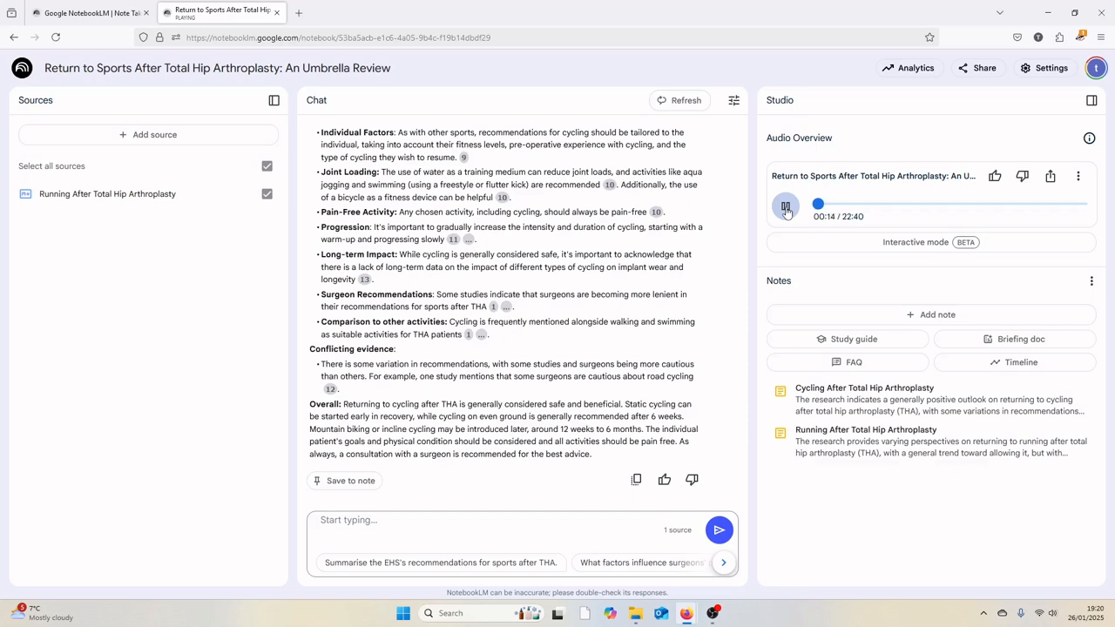
left_click(786, 207)
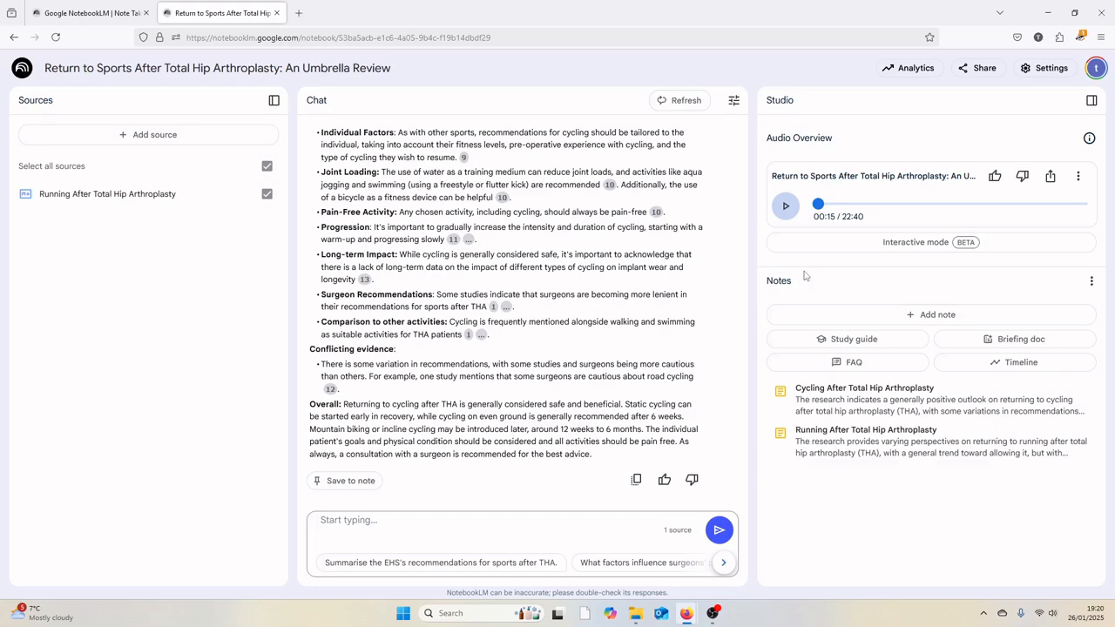
Step: Enable public access for the audio overview, open its shared page and copy the share link
left_click(1051, 183)
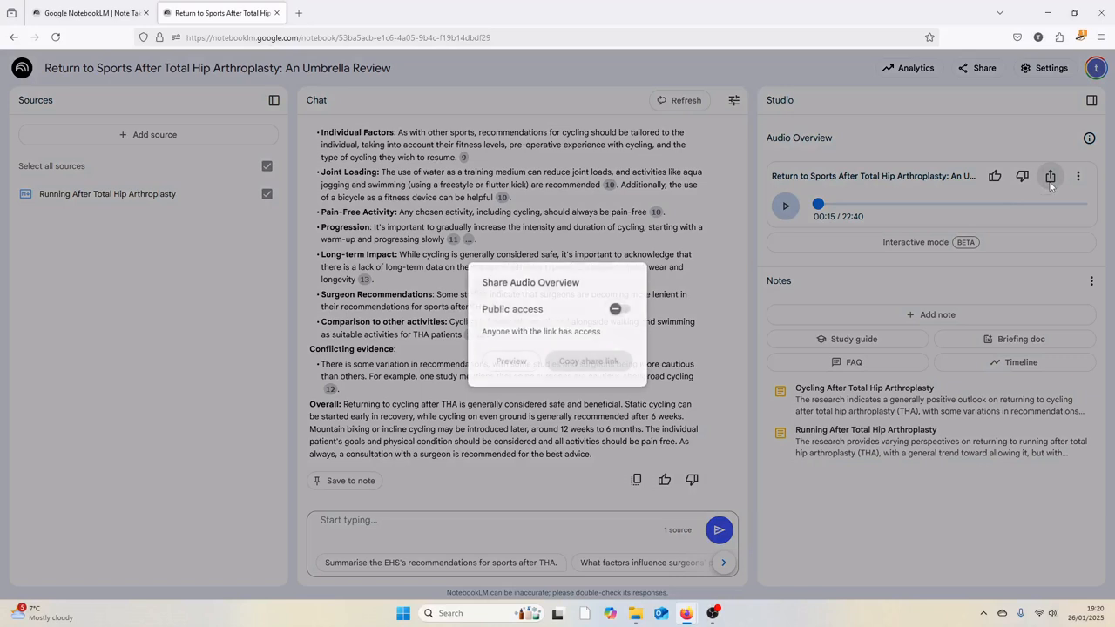
left_click(622, 309)
left_click(615, 361)
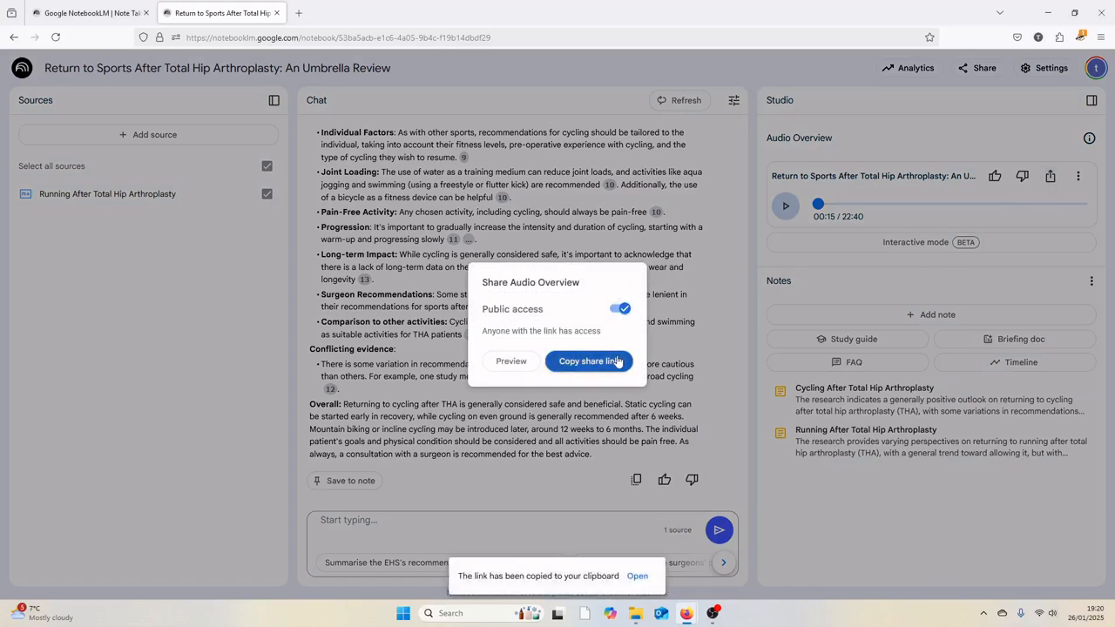
left_click(638, 577)
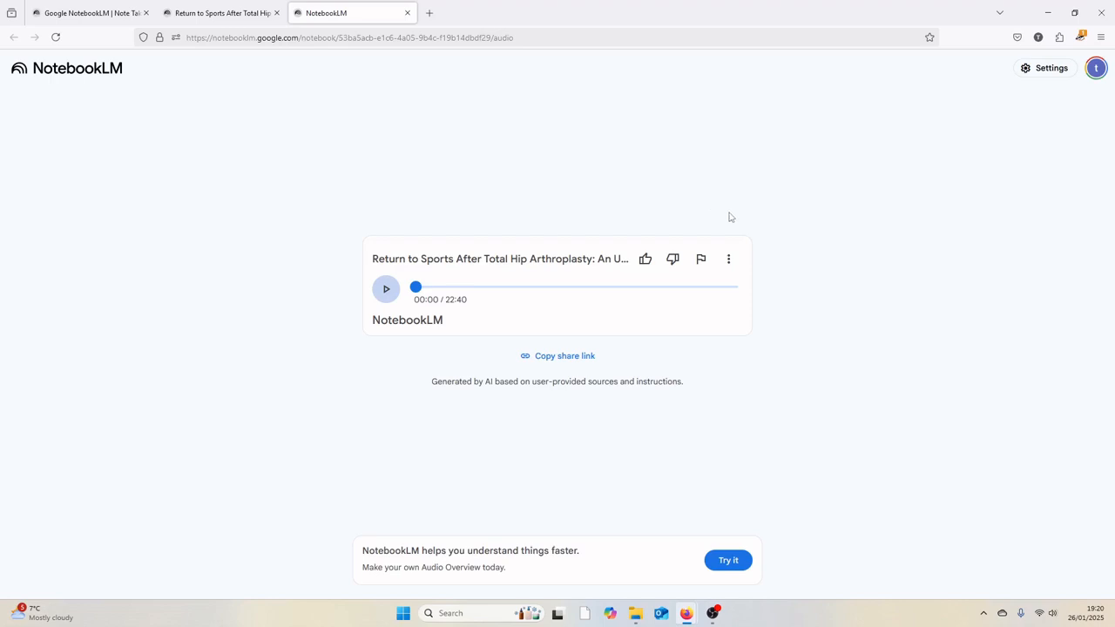
left_click(588, 358)
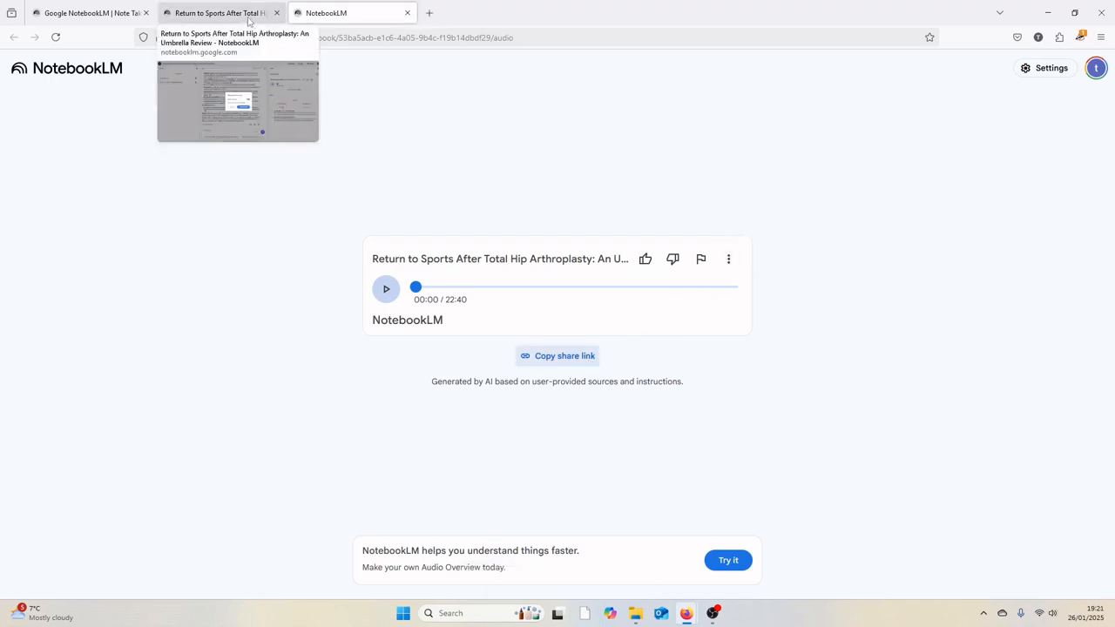
Step: Add a new note to the hip arthroplasty notebook containing the audio overview's share link, and return to the notes list
left_click(250, 20)
left_click(860, 482)
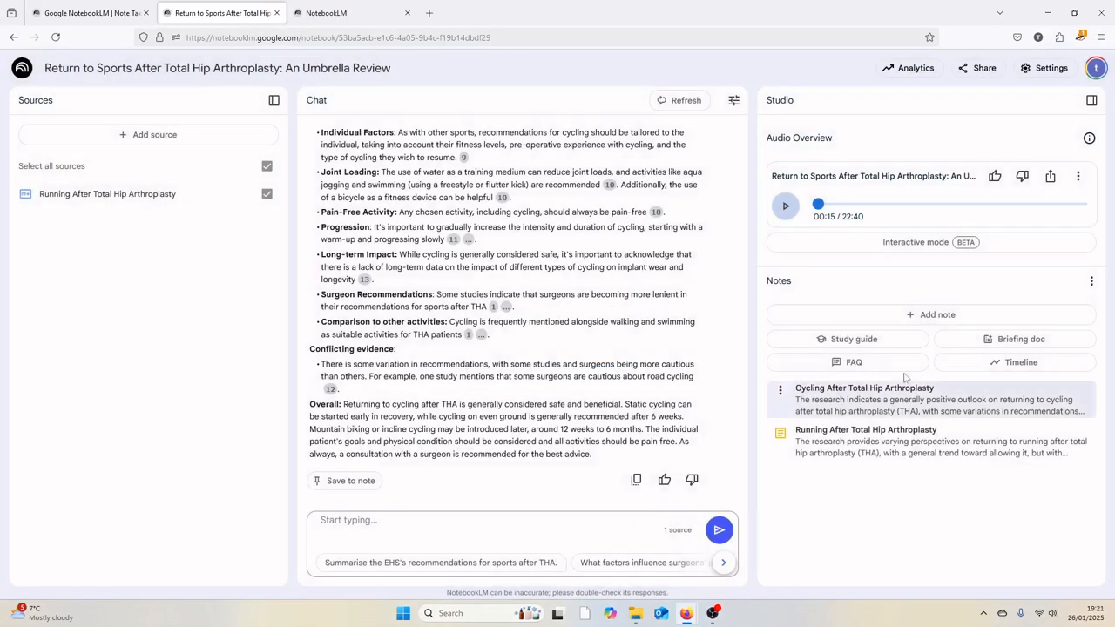
left_click(915, 316)
right_click(798, 219)
left_click(827, 298)
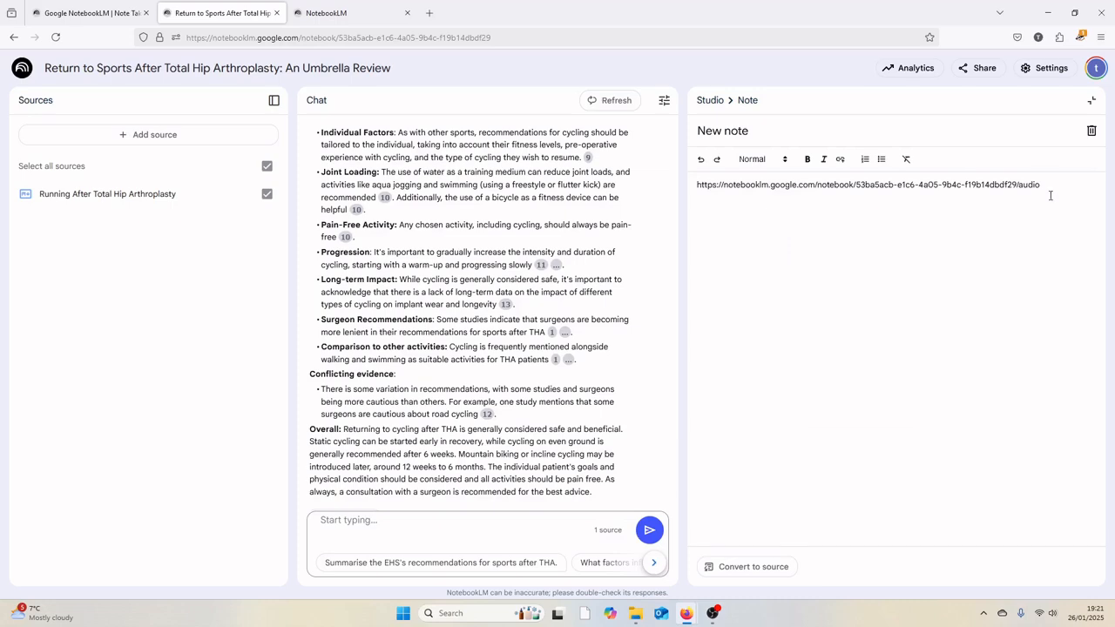
left_click_drag(1053, 185, 697, 182)
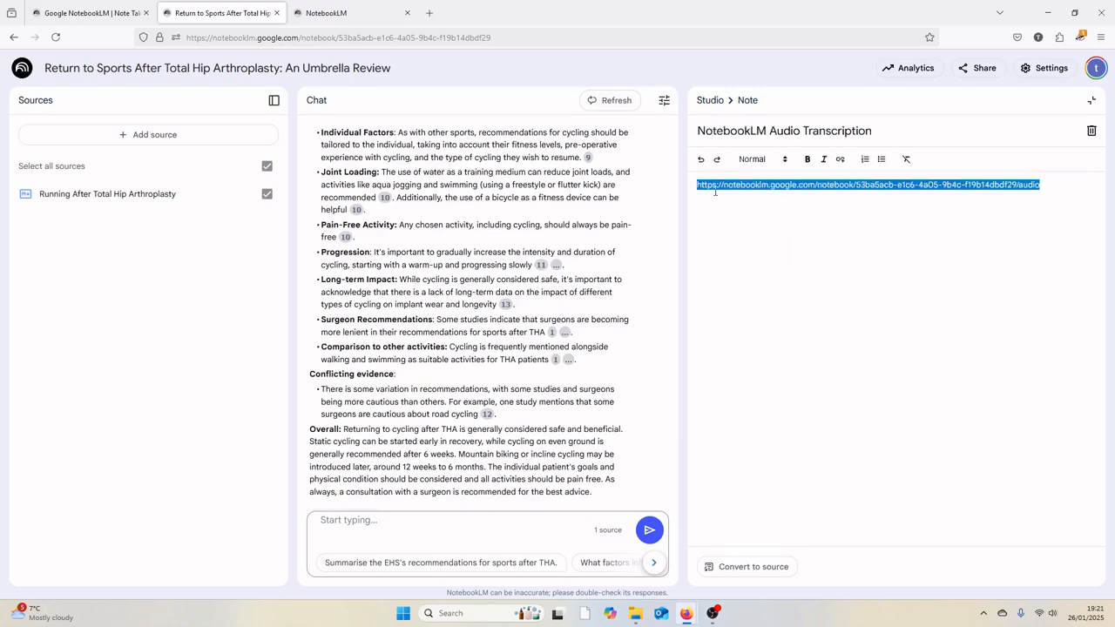
left_click(742, 225)
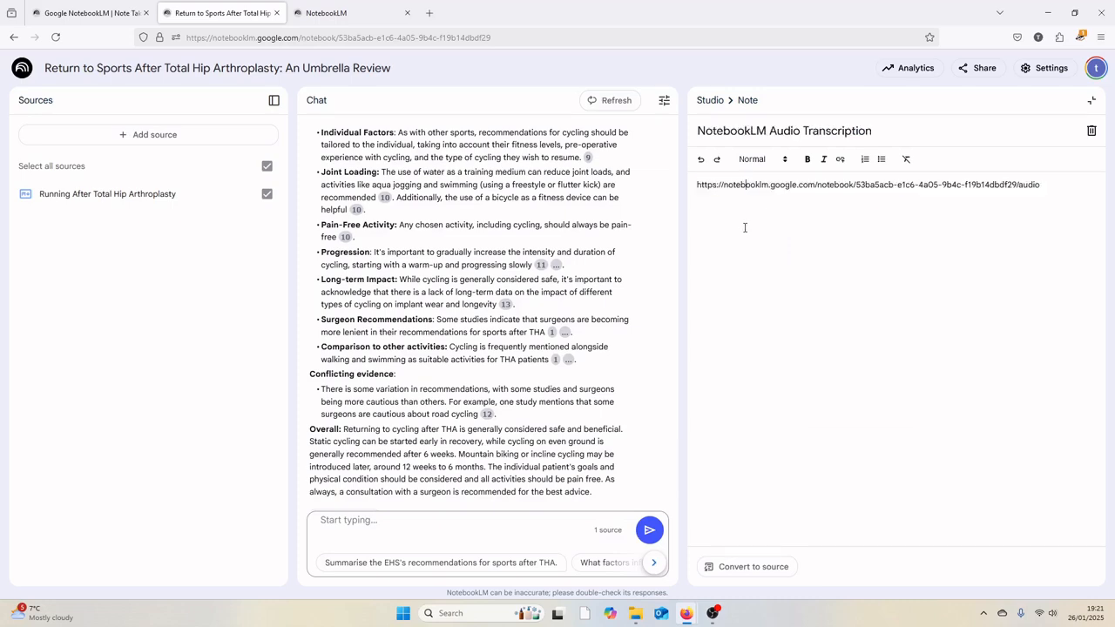
left_click(708, 103)
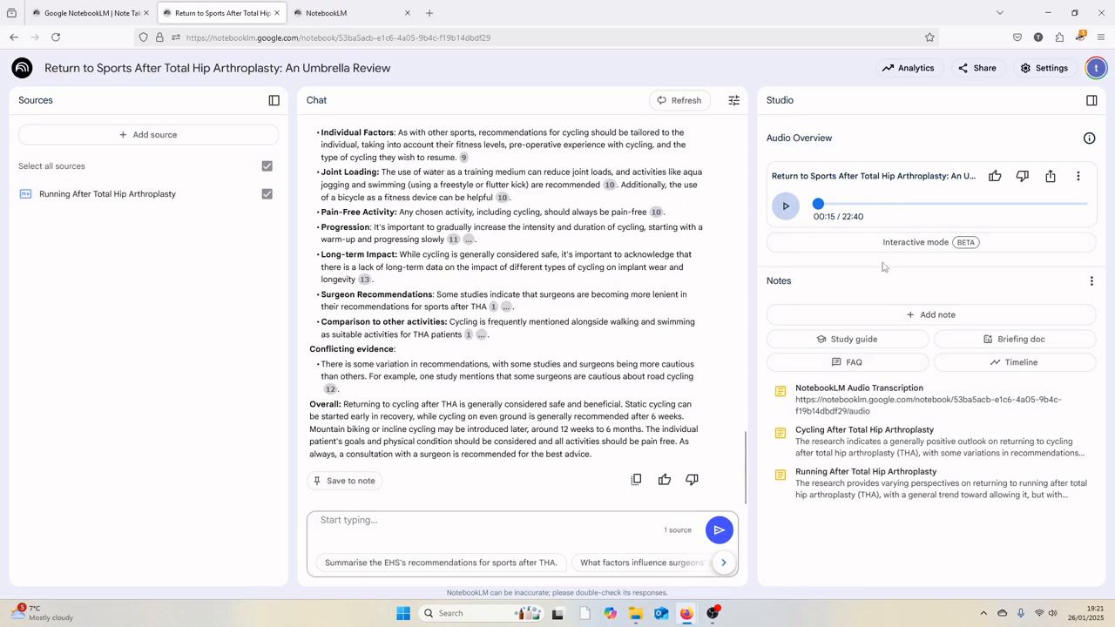
Step: Download the hip arthroplasty notebook's audio overview and dismiss the download notification
left_click(1078, 176)
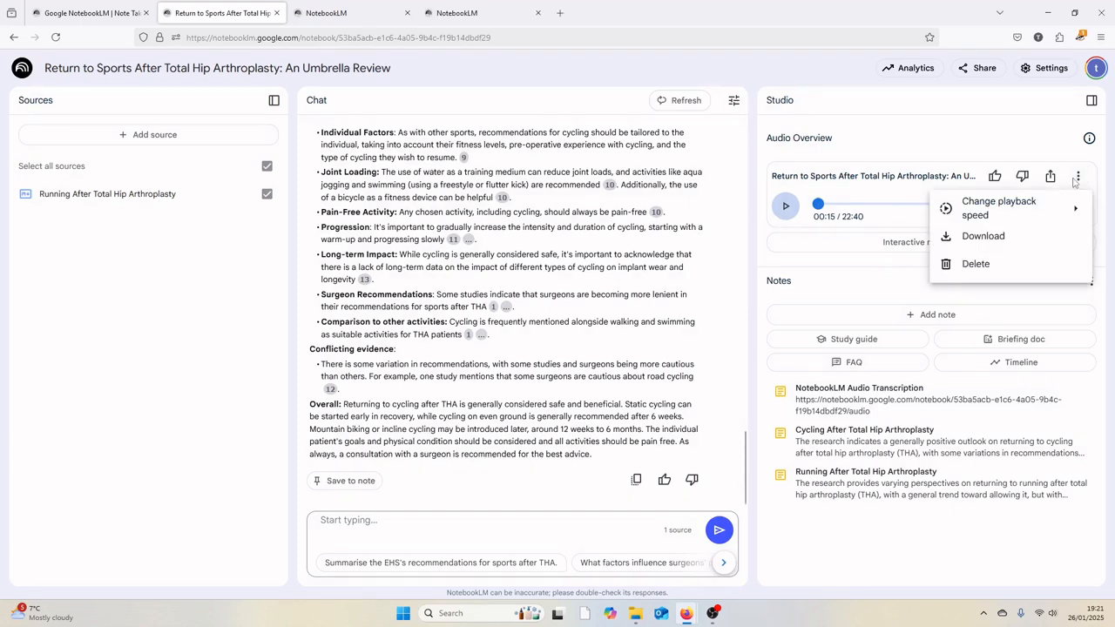
left_click(1002, 236)
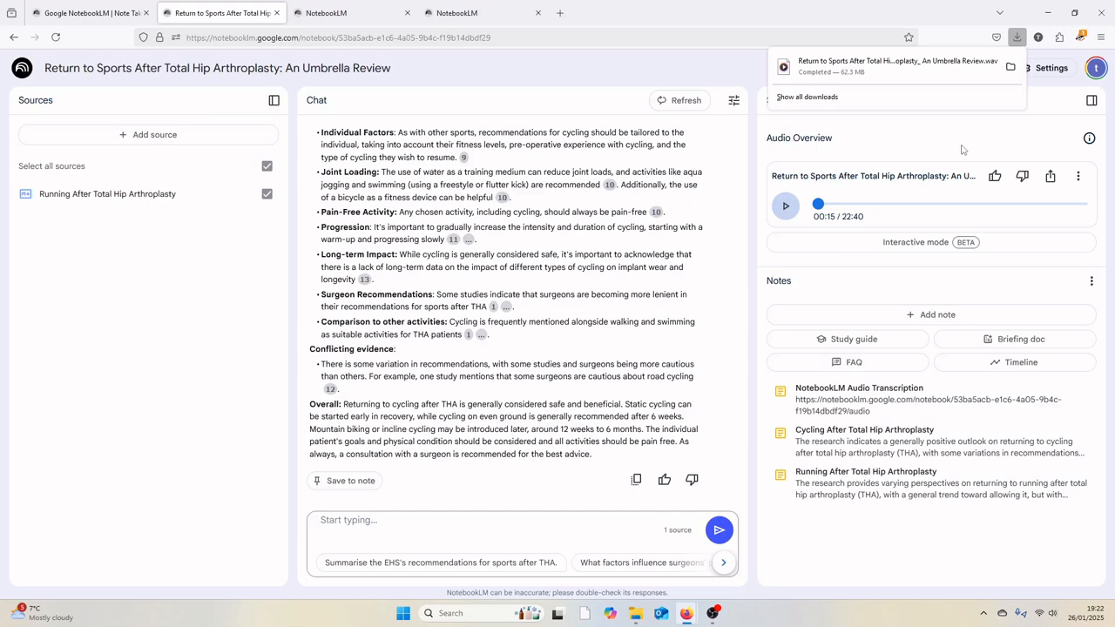
left_click(962, 150)
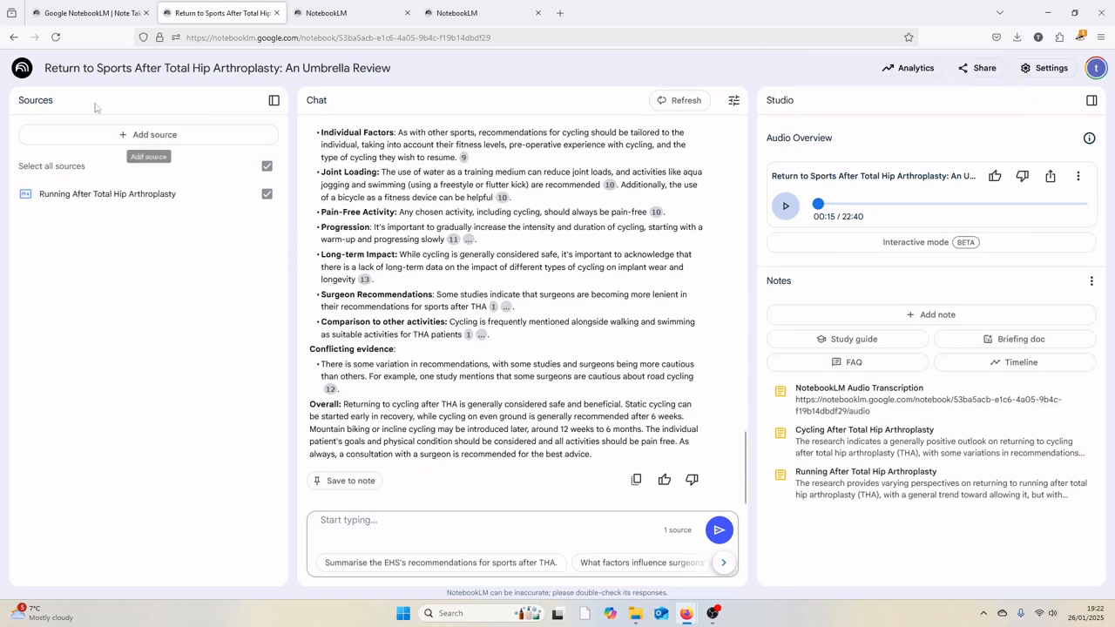
Step: Open the Scapular Stabilization Exercises for Shoulder Impingement notebook and start adding a source
left_click(24, 73)
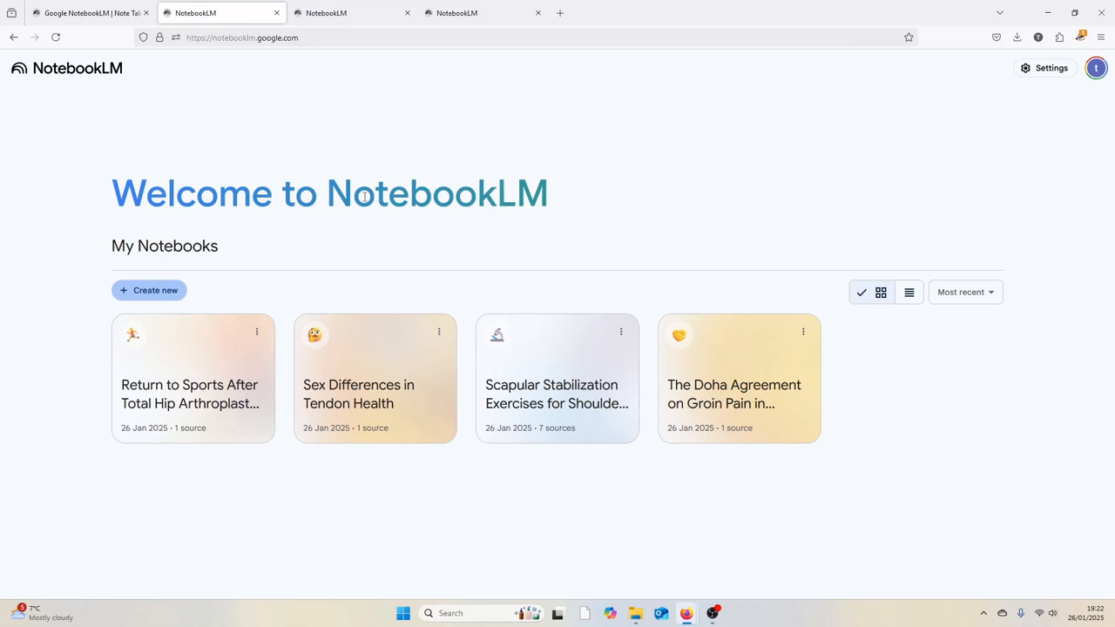
left_click(554, 374)
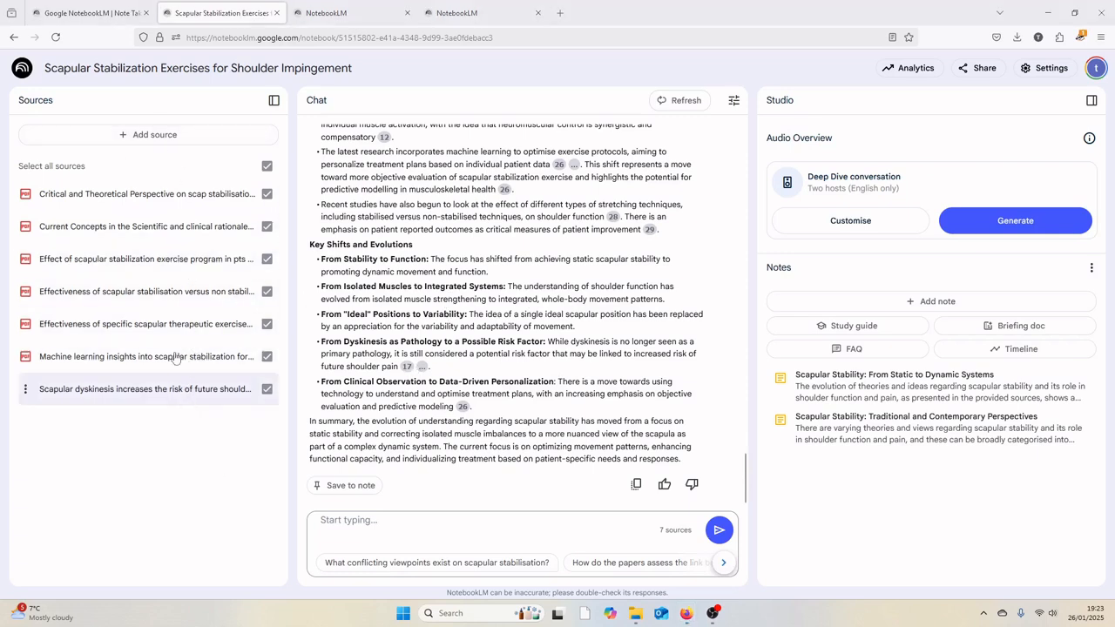
left_click(153, 139)
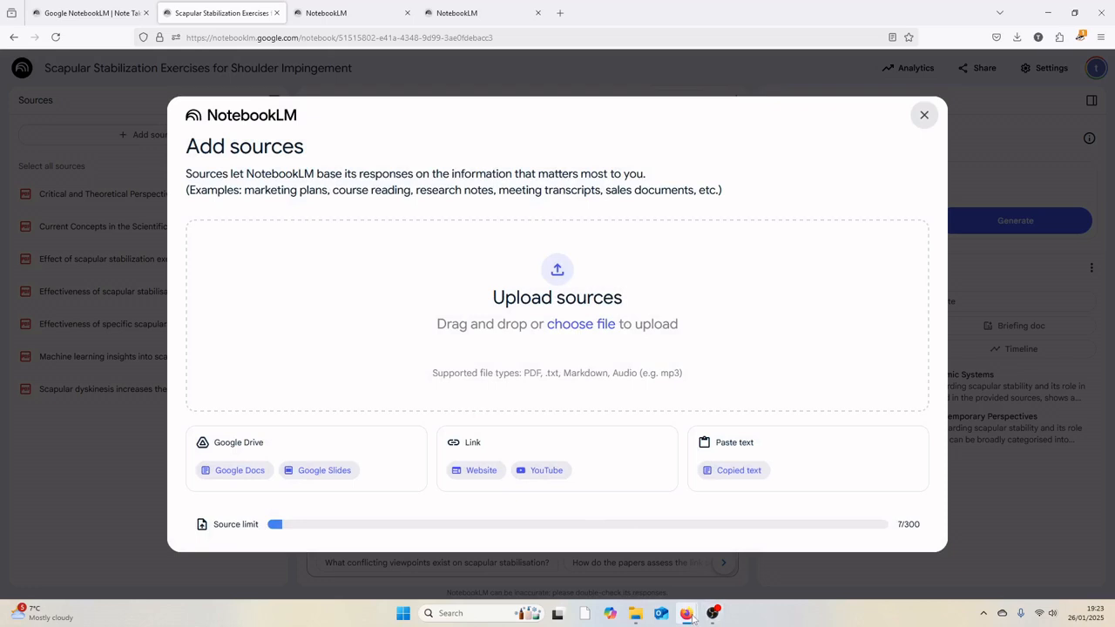
Step: Copy the web address of Physiopedia's Scapular Dyskinesia page from the other browser window and return to the notebook
mouse_move(692, 617)
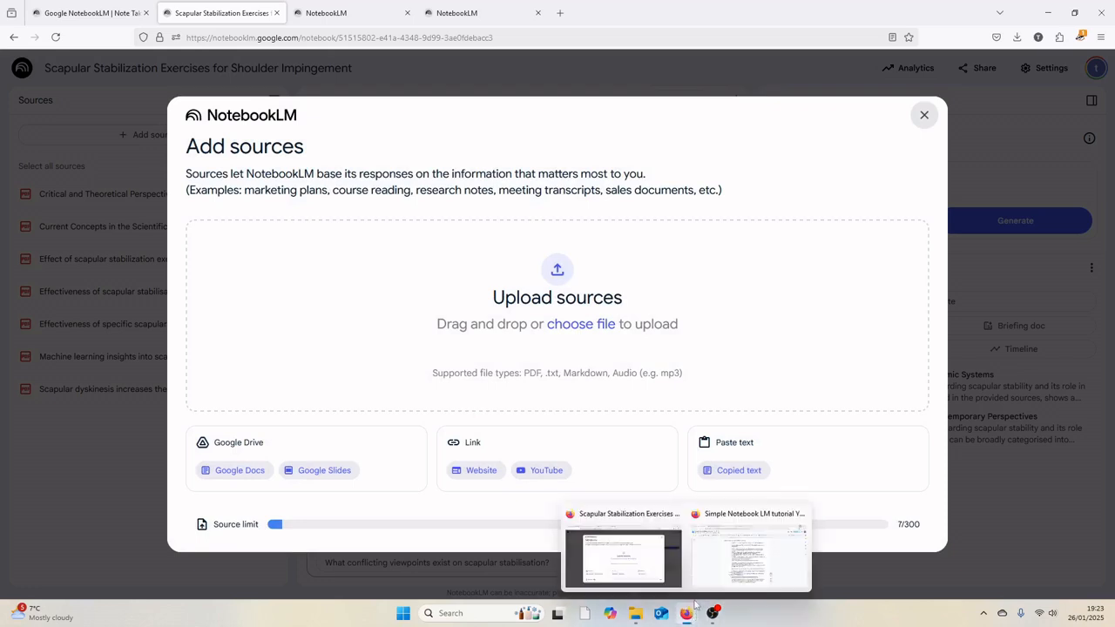
left_click(749, 549)
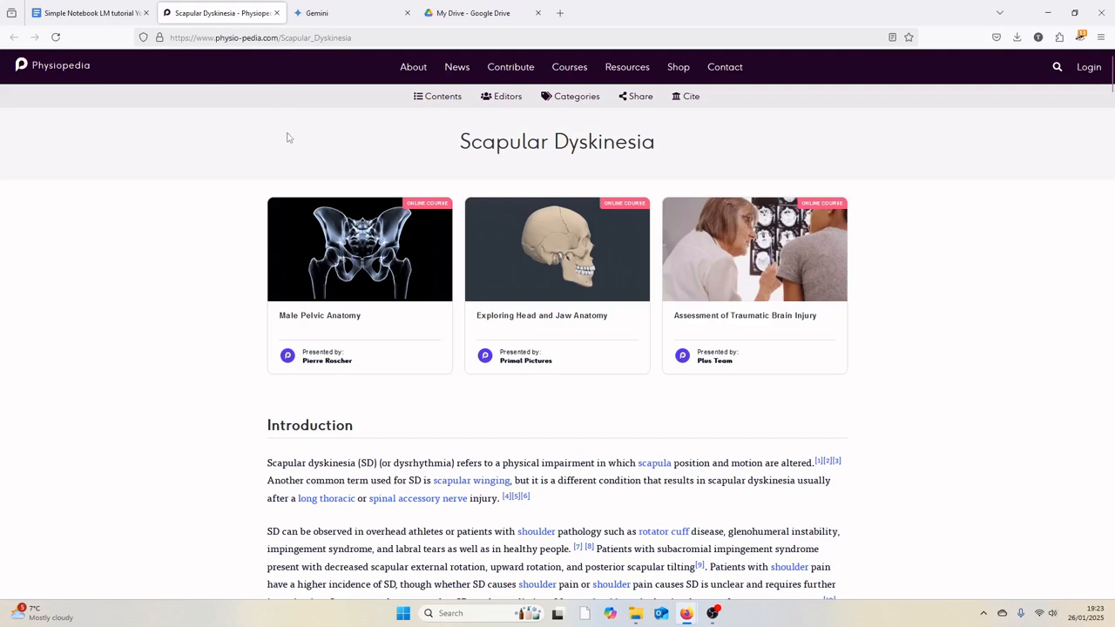
left_click(385, 39)
right_click(319, 38)
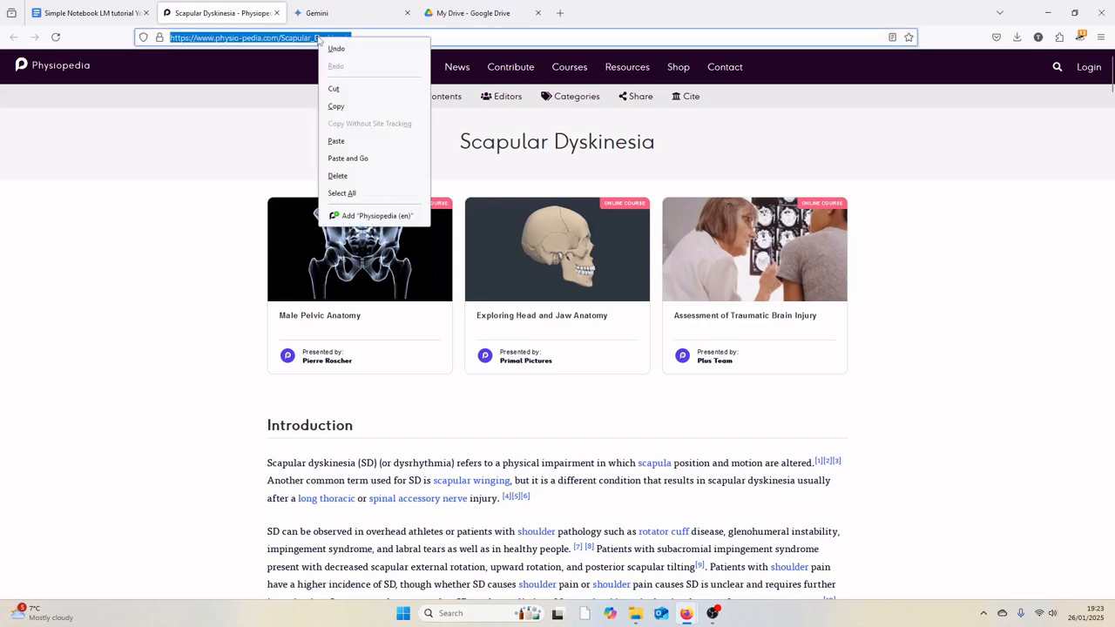
left_click(335, 106)
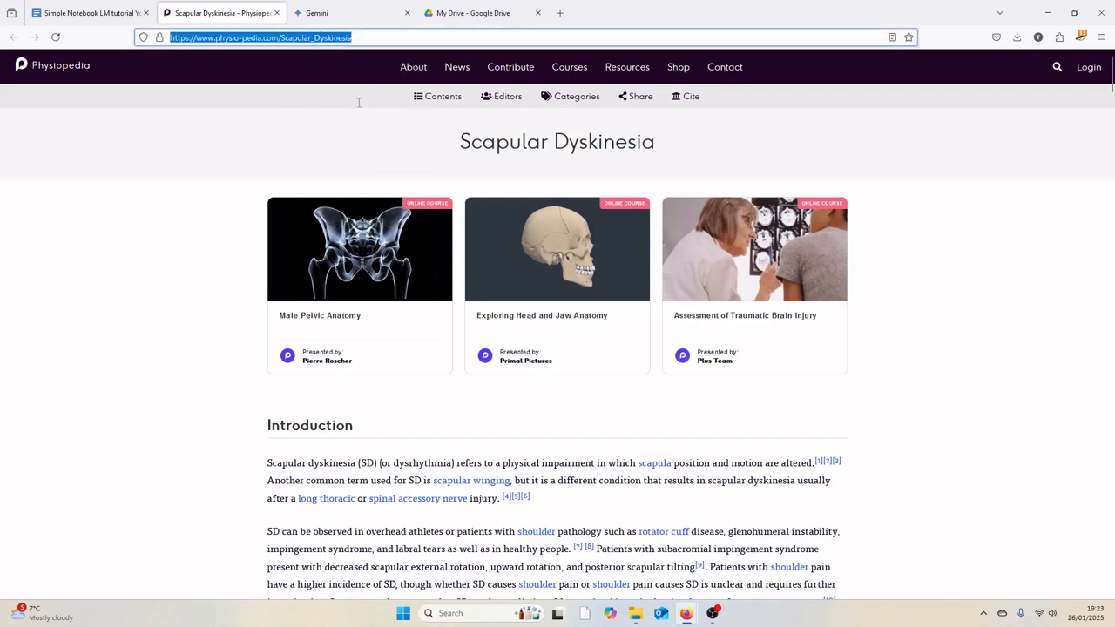
left_click(1048, 12)
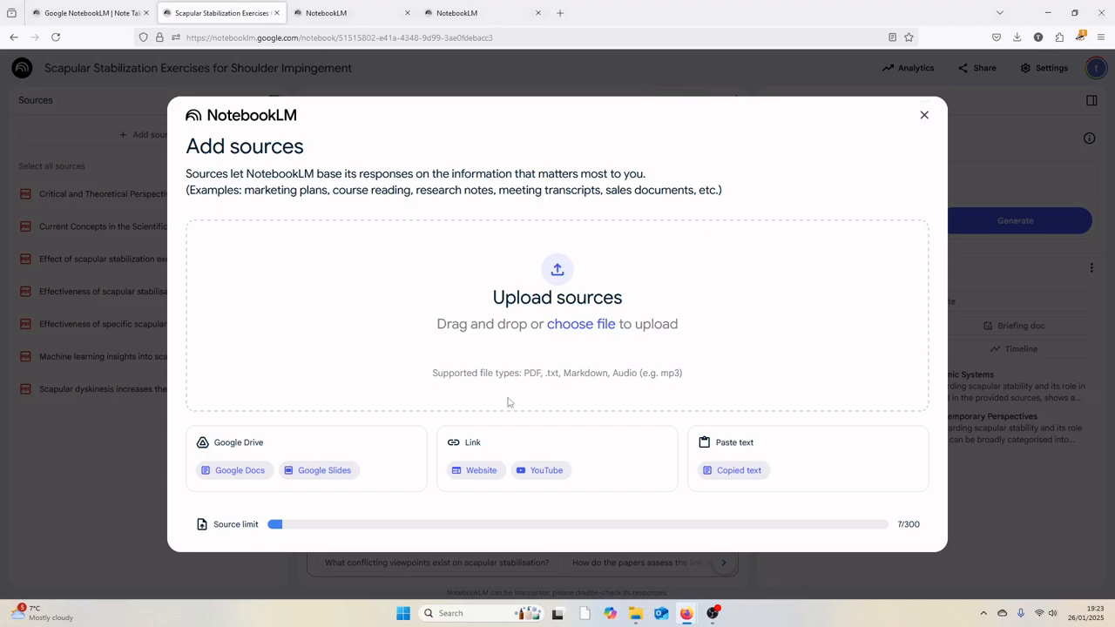
left_click(482, 470)
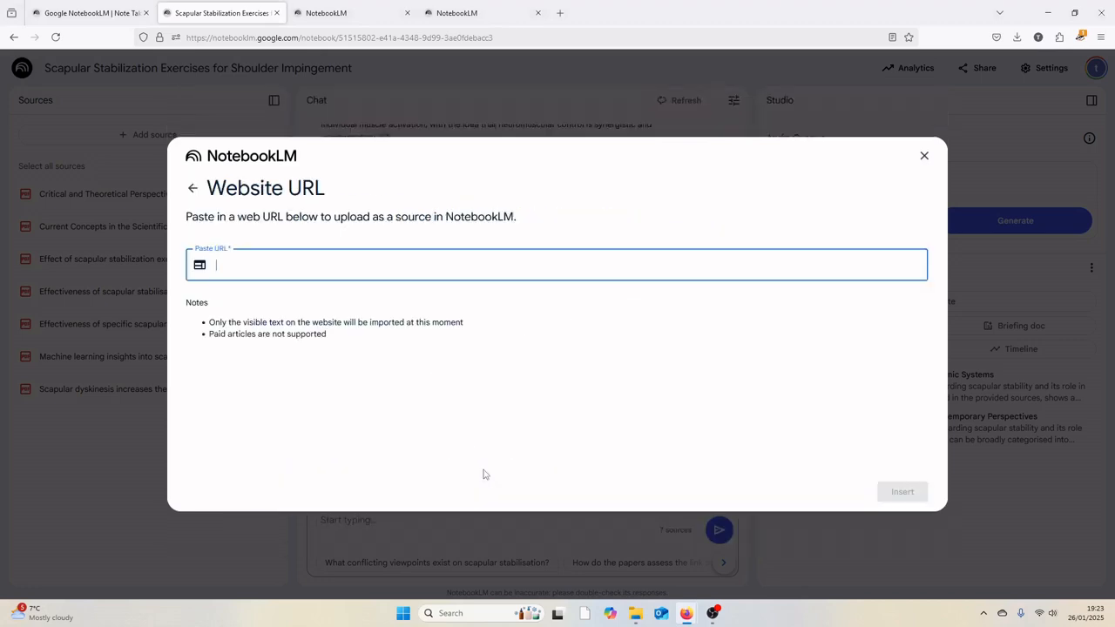
right_click(349, 266)
left_click(397, 359)
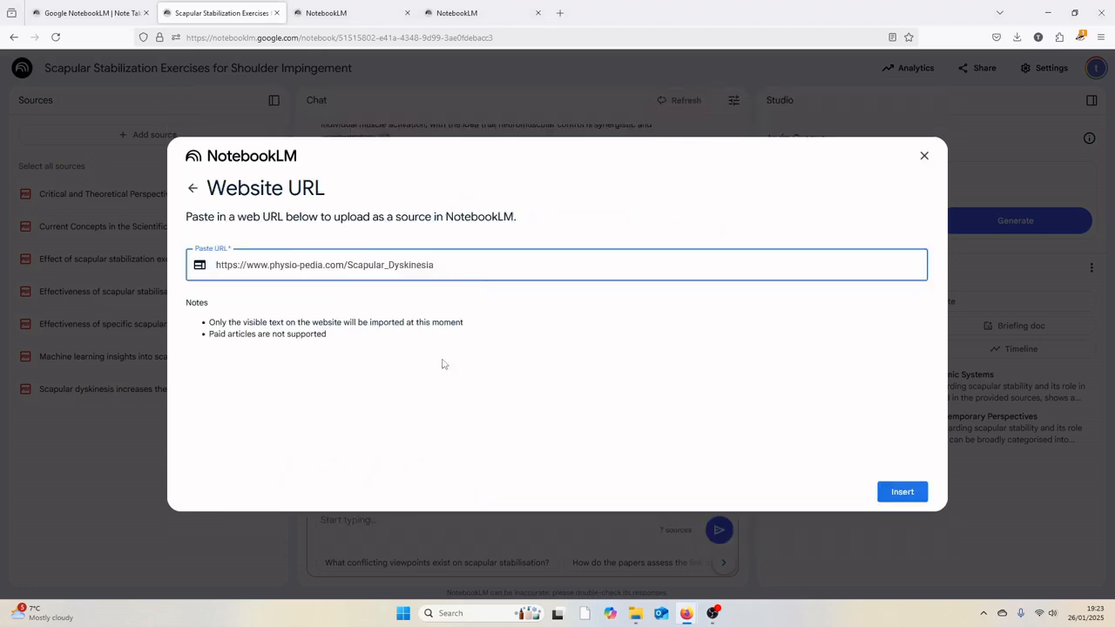
left_click(901, 492)
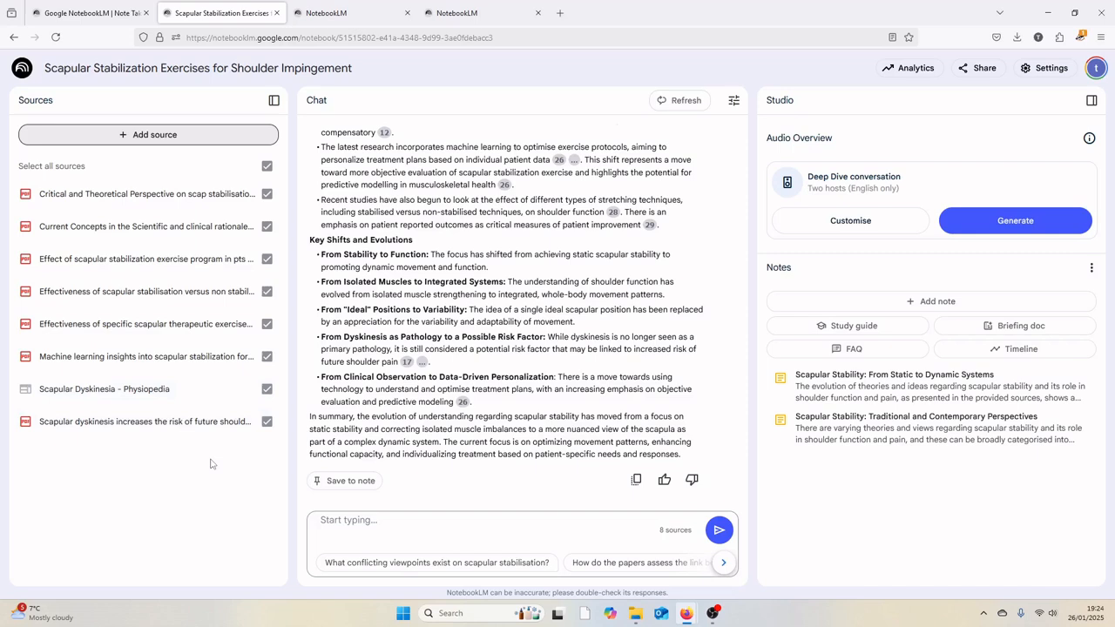
Step: Ask which journal paper the website source aligns with most, whether newer journals could update it and how to improve it, and read the answer
left_click(362, 522)
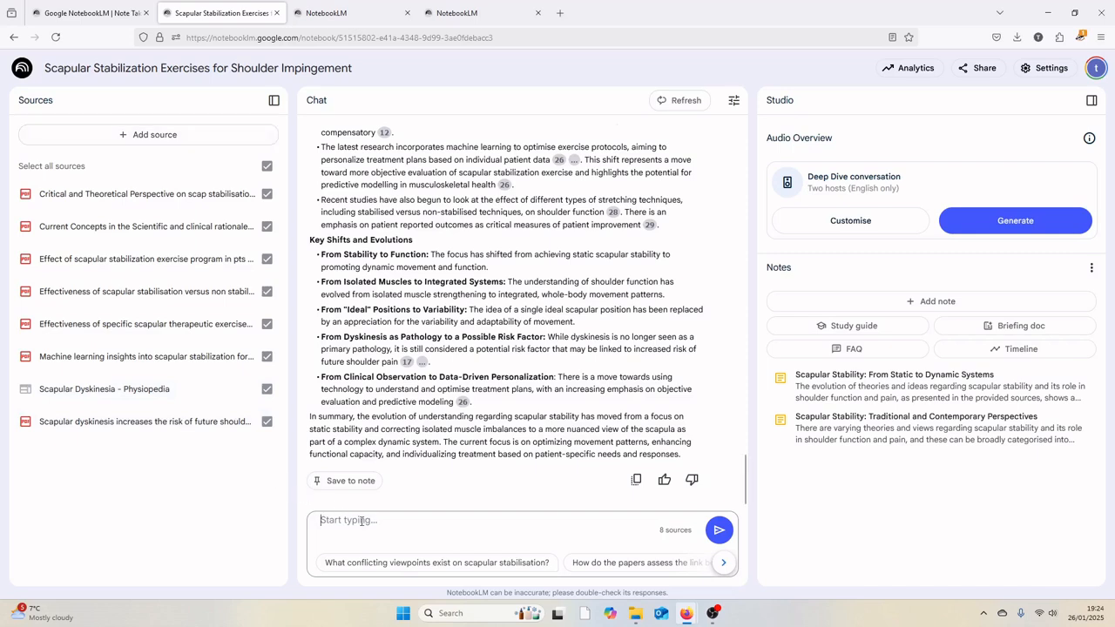
right_click(442, 520)
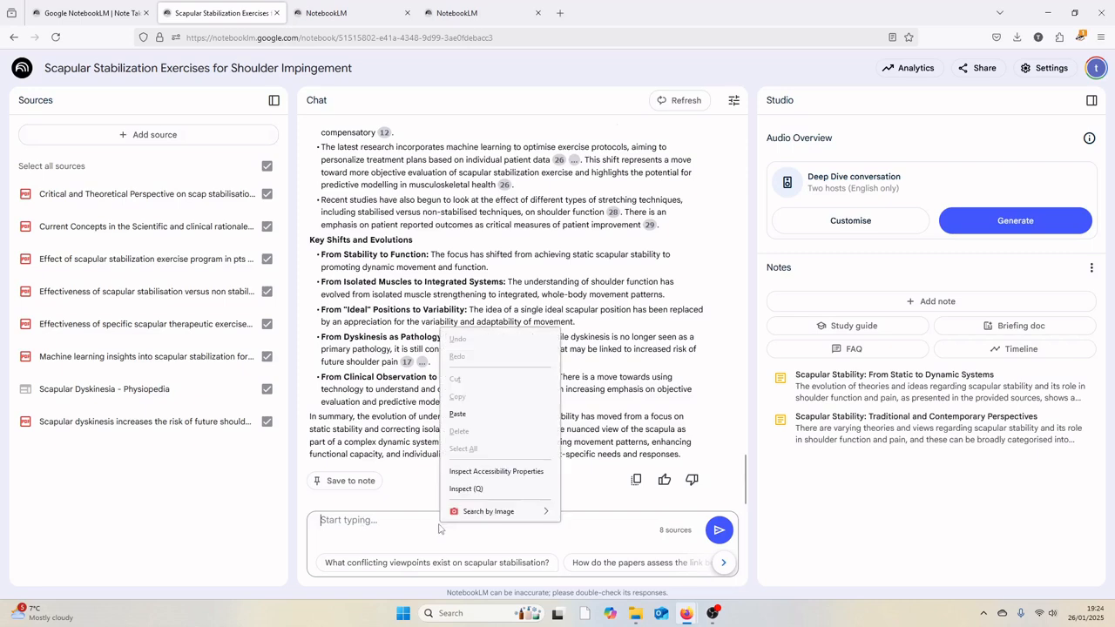
left_click(459, 415)
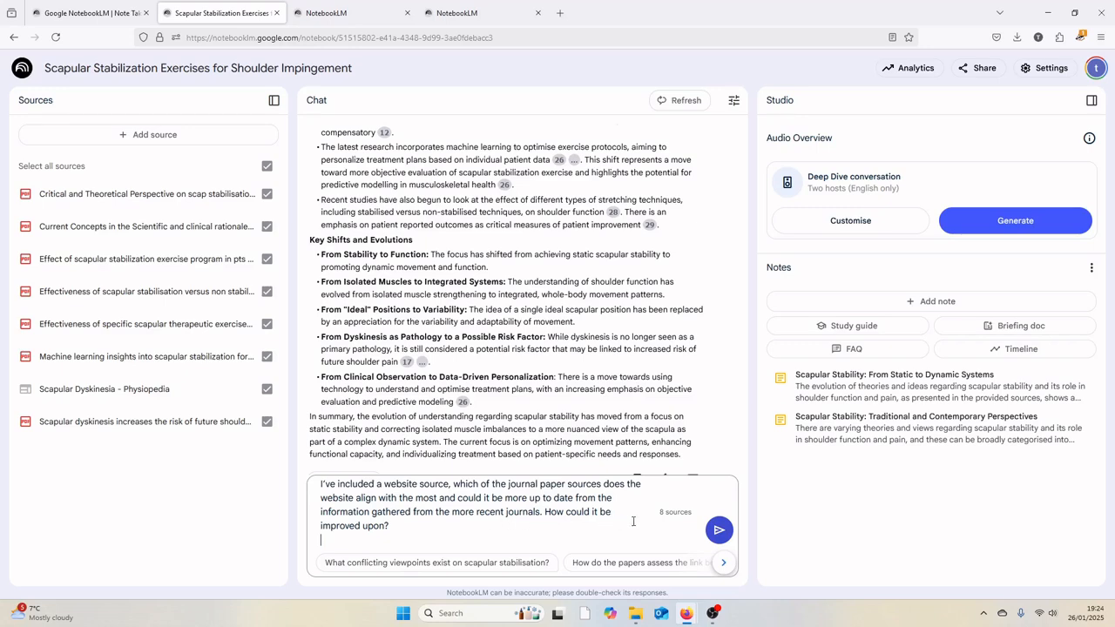
left_click(718, 531)
scroll(562, 488, "up", 10)
scroll(564, 488, "up", 5)
scroll(563, 484, "down", 1)
scroll(563, 488, "down", 6)
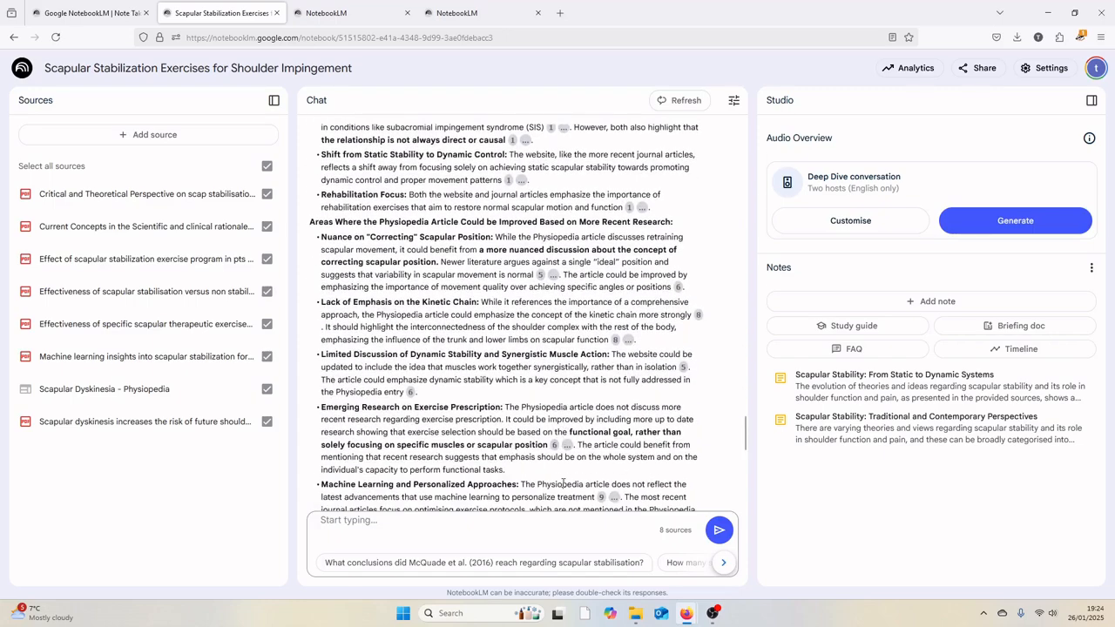
scroll(564, 488, "down", 10)
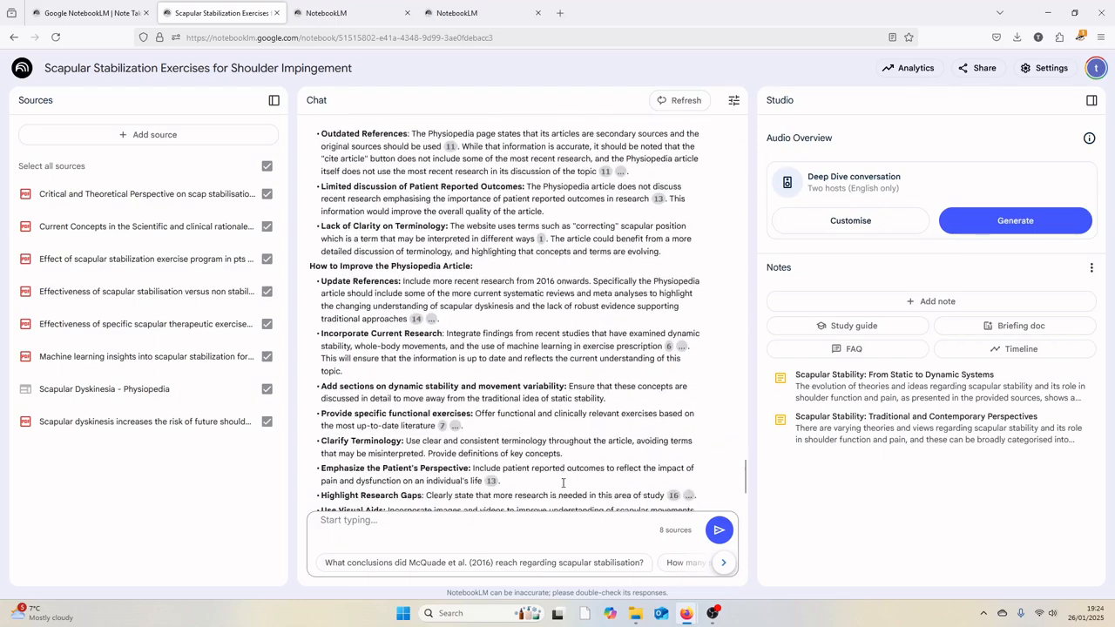